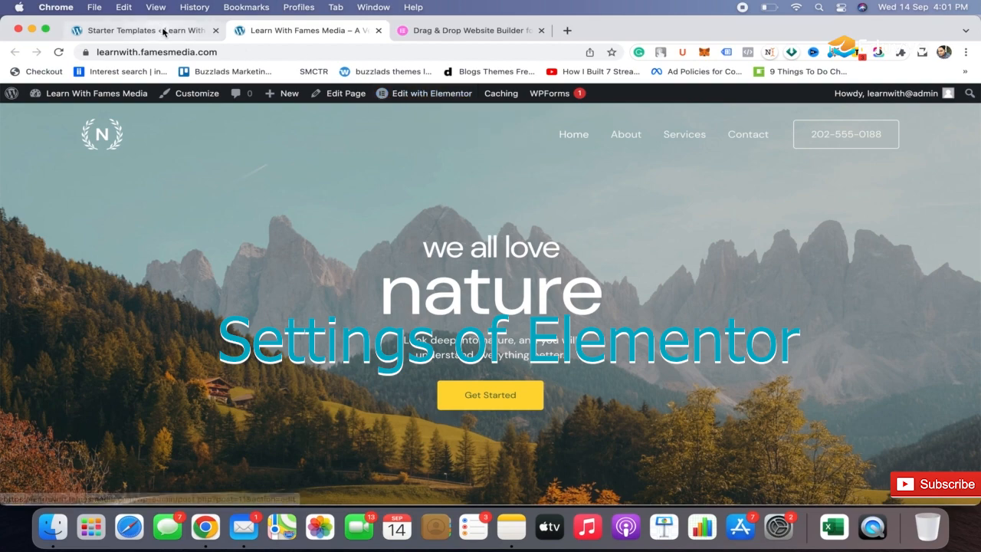
Step: Open the site's WordPress admin dashboard from the Starter Templates page by shortening its address to learnwith.famesmedia.com/wp-admin/
click(163, 36)
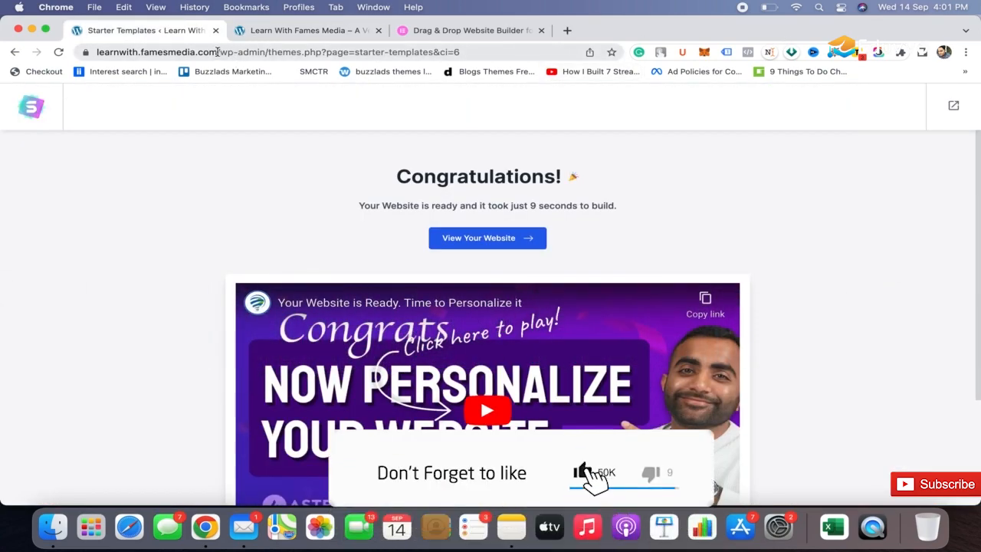
click(268, 51)
drag(269, 51, 513, 51)
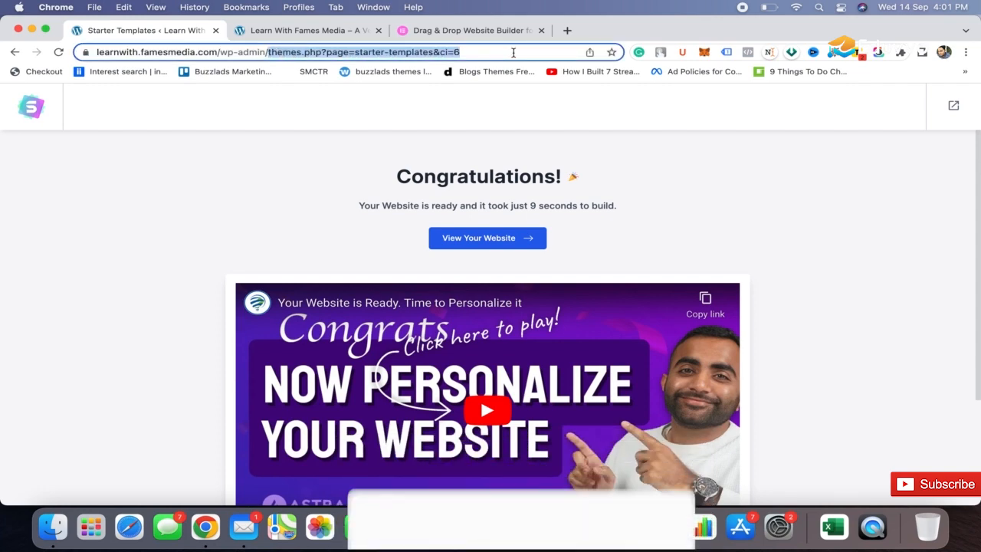
key(BackSpace)
key(Return)
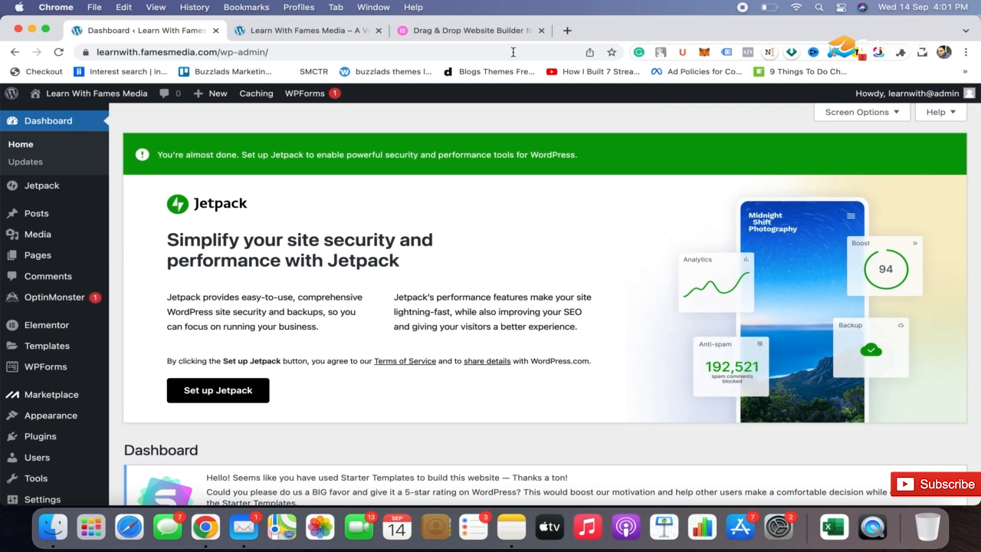
Step: Add a new WordPress page, dismiss the block editor welcome guide, and title the page "Learn Elementor"
mouse_move(30, 254)
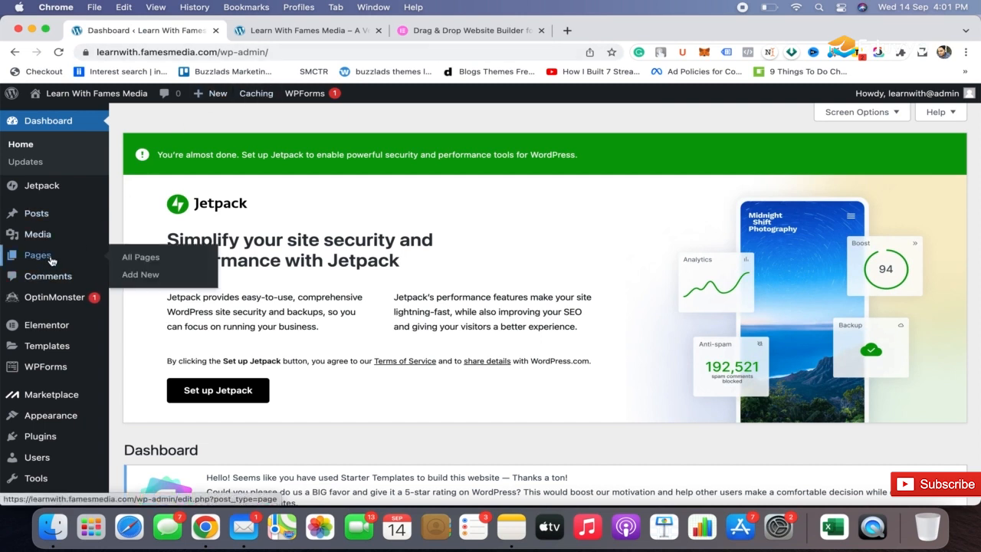
click(140, 274)
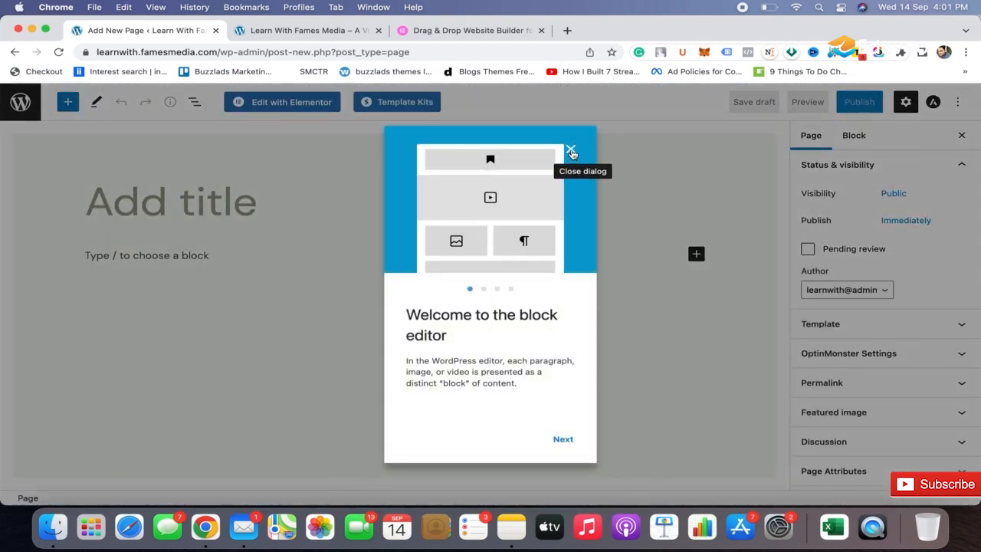
click(571, 152)
click(269, 199)
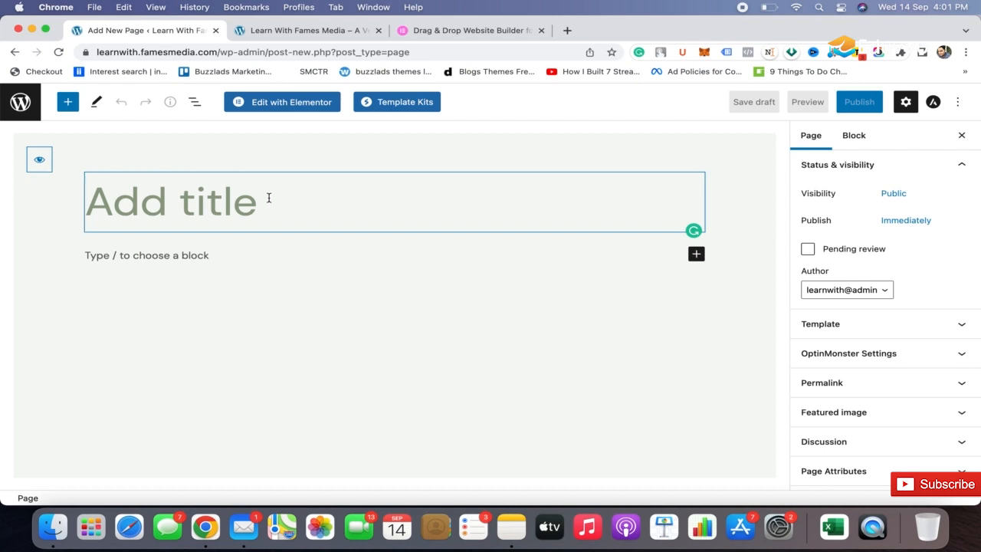
text(Learn E)
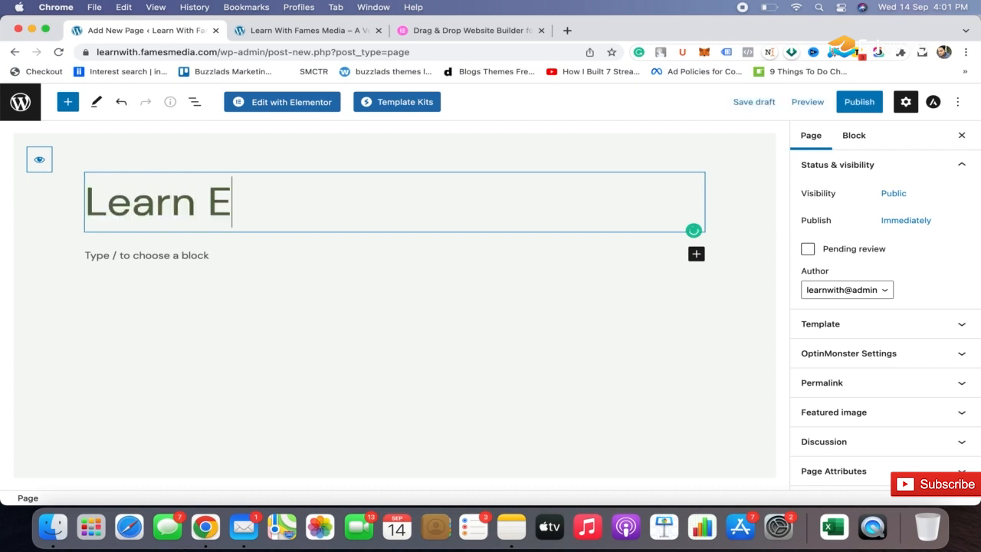
text(lementor)
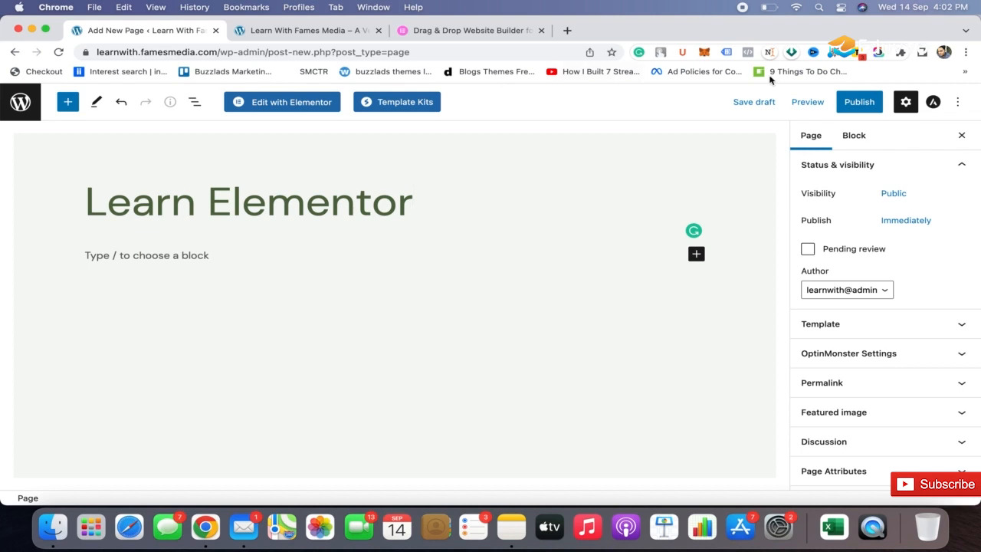
Step: Publish the Learn Elementor page and view it live, closing the live view to return to the page editor
click(856, 103)
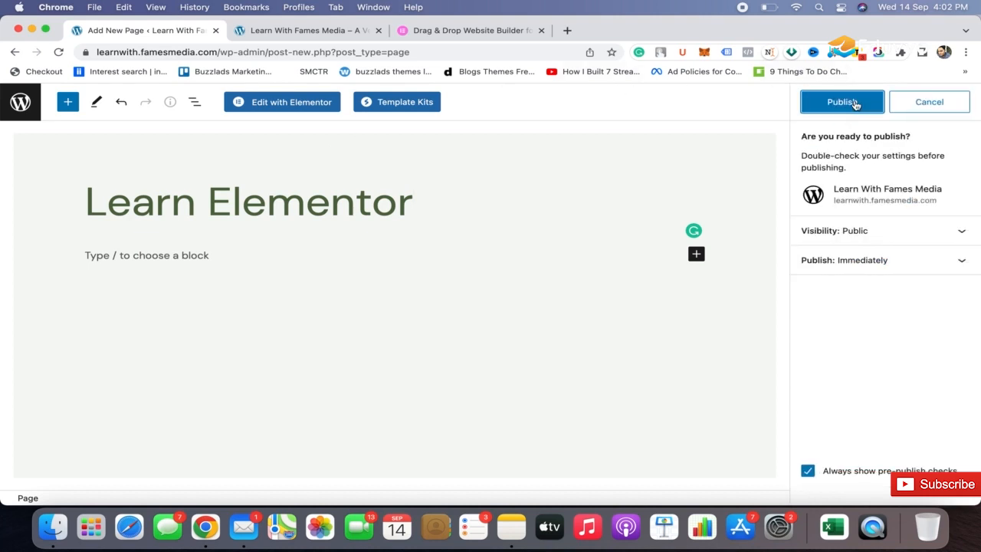
click(855, 103)
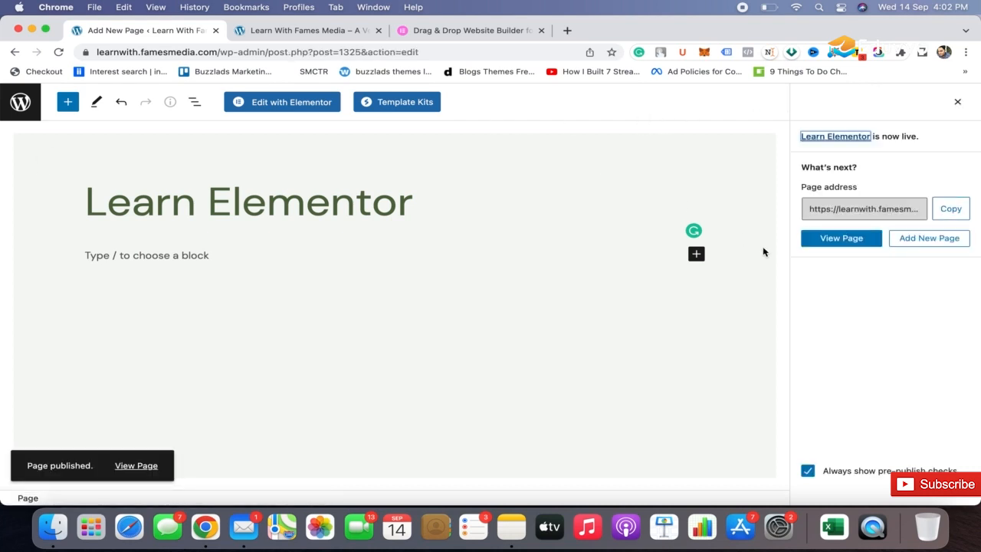
click(859, 244)
click(313, 32)
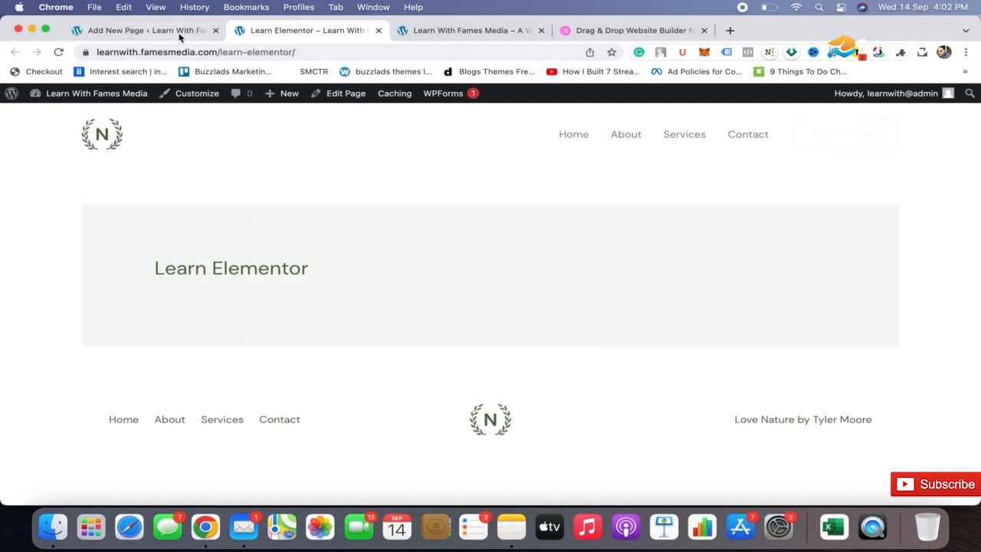
click(379, 30)
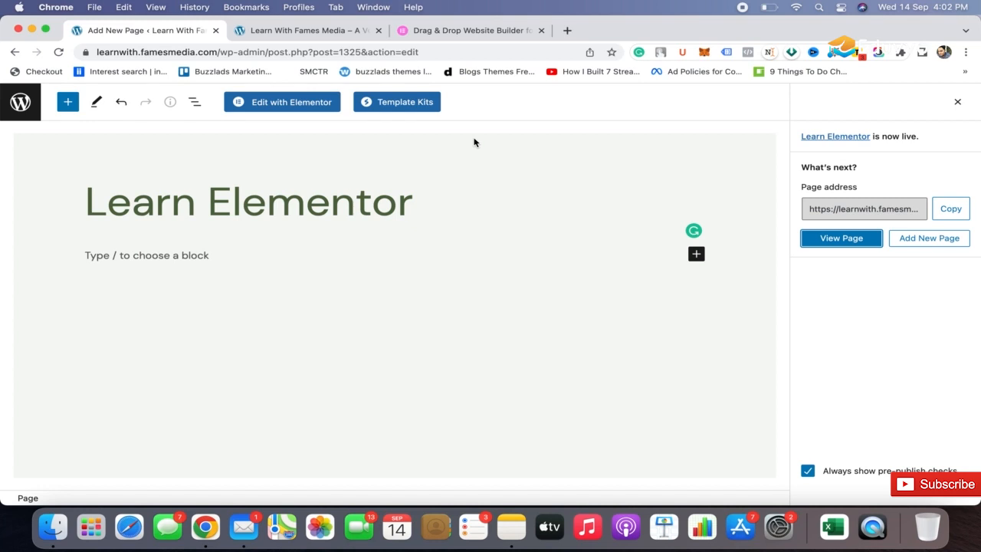
Step: Open the Learn Elementor page for editing in Elementor, and close the Navigator and the Drag & Drop Website Builder browser page
click(284, 107)
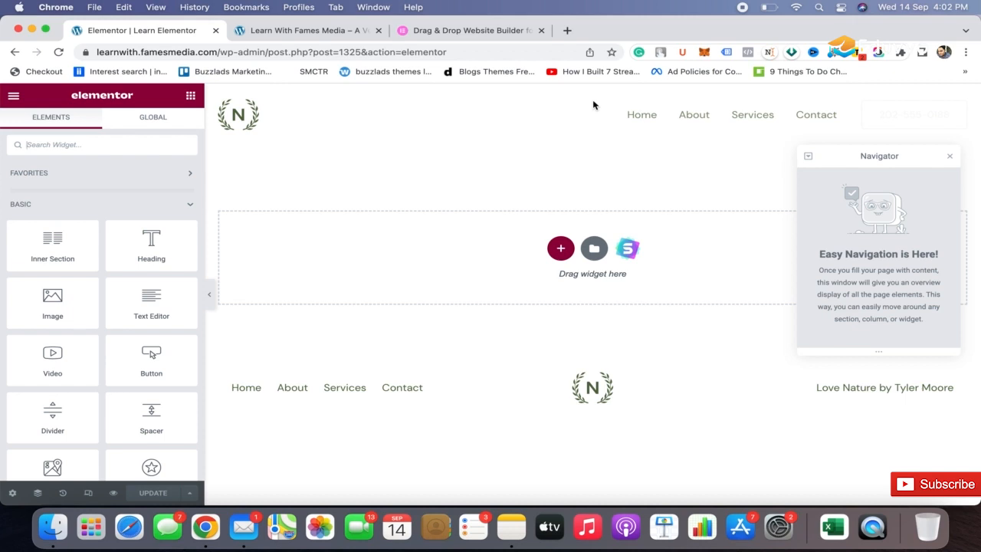
click(950, 156)
click(541, 30)
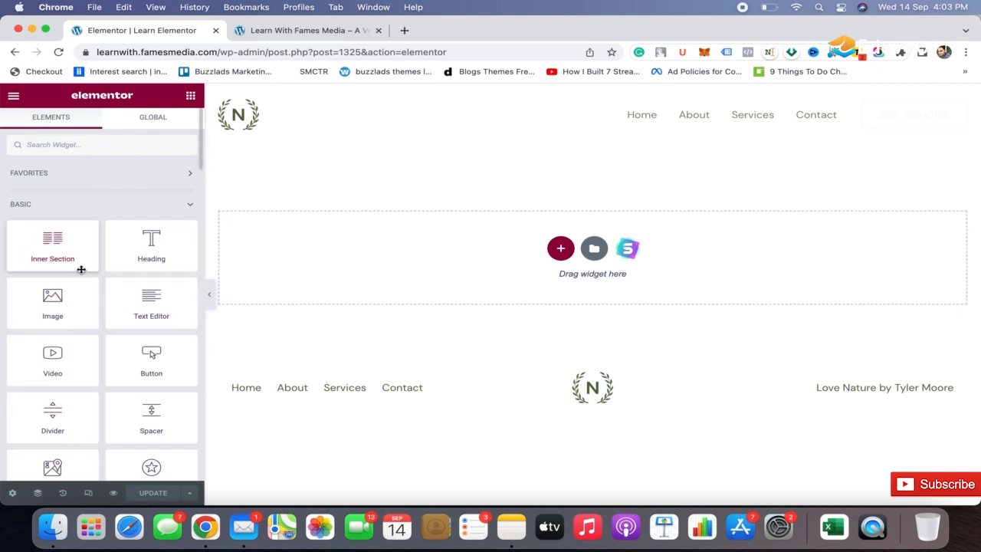
Step: Examine the Basic widgets in Elementor's library and compare them with the locked Pro widgets
scroll(82, 264, down, 2)
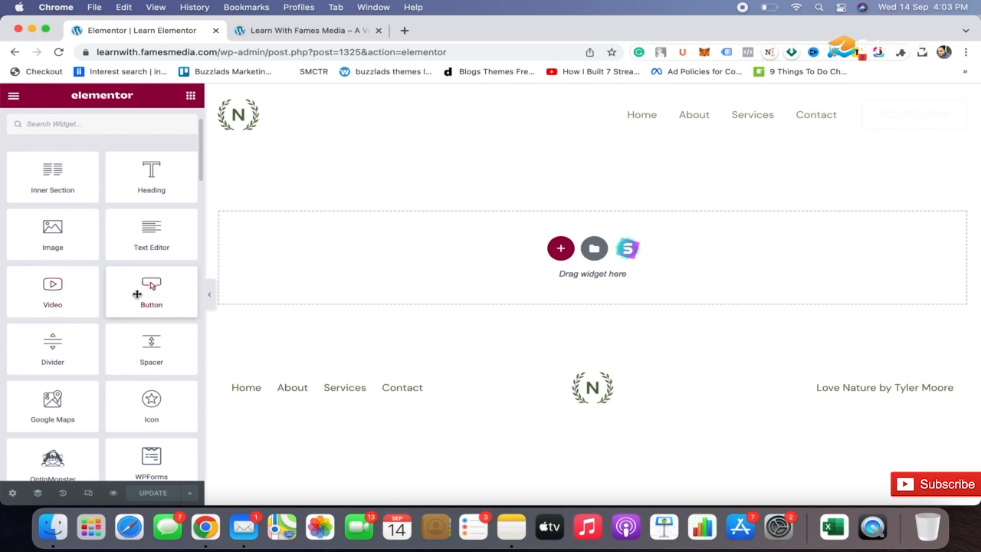
scroll(108, 337, down, 4)
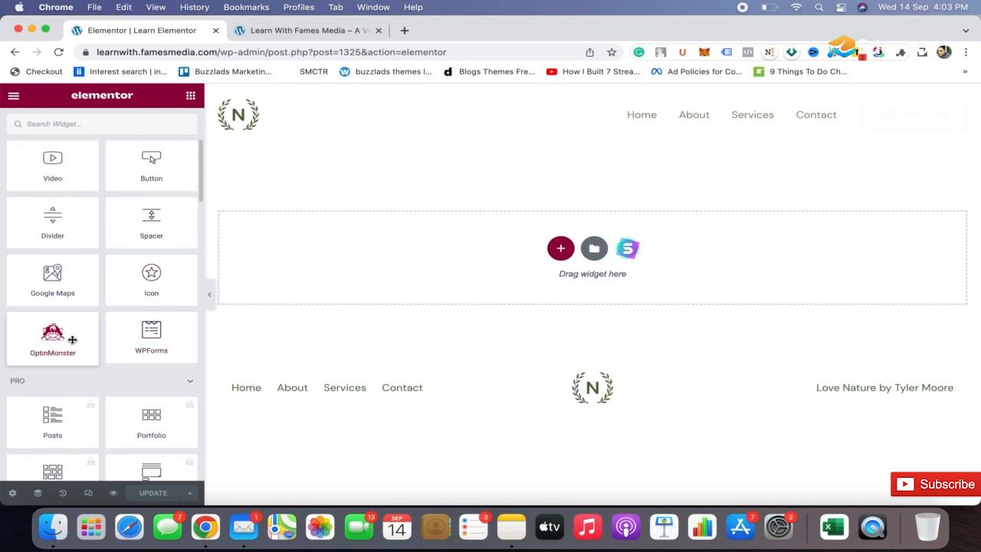
scroll(130, 338, down, 3)
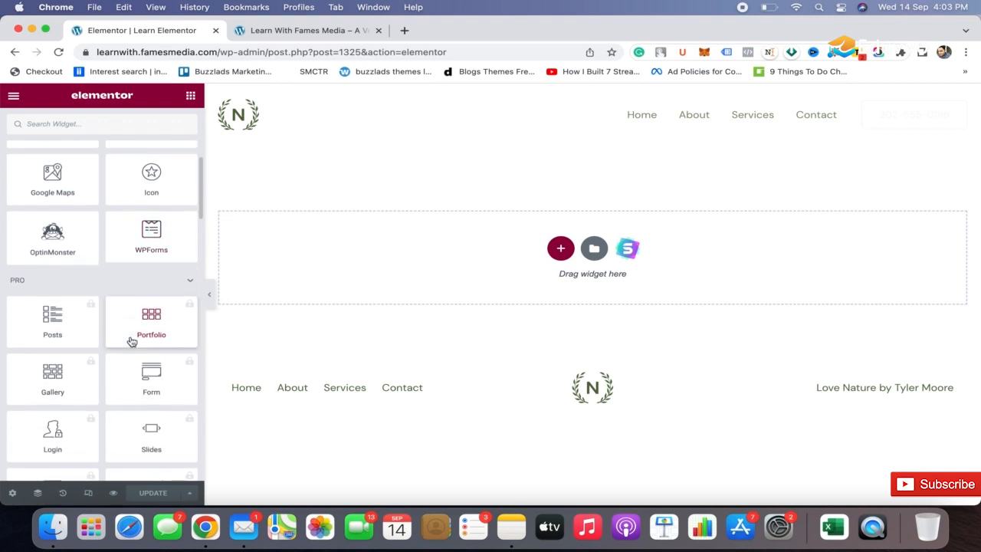
scroll(132, 341, up, 9)
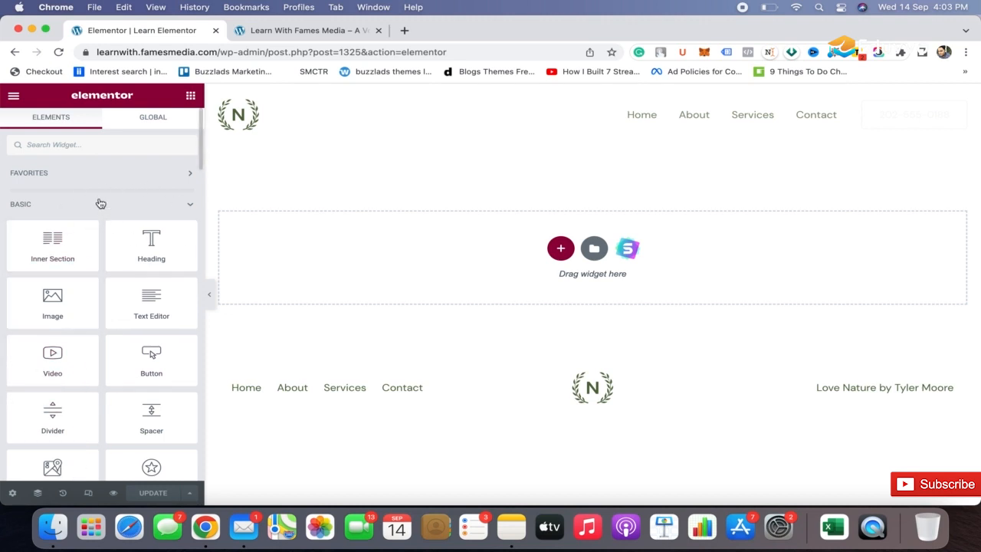
scroll(99, 203, down, 10)
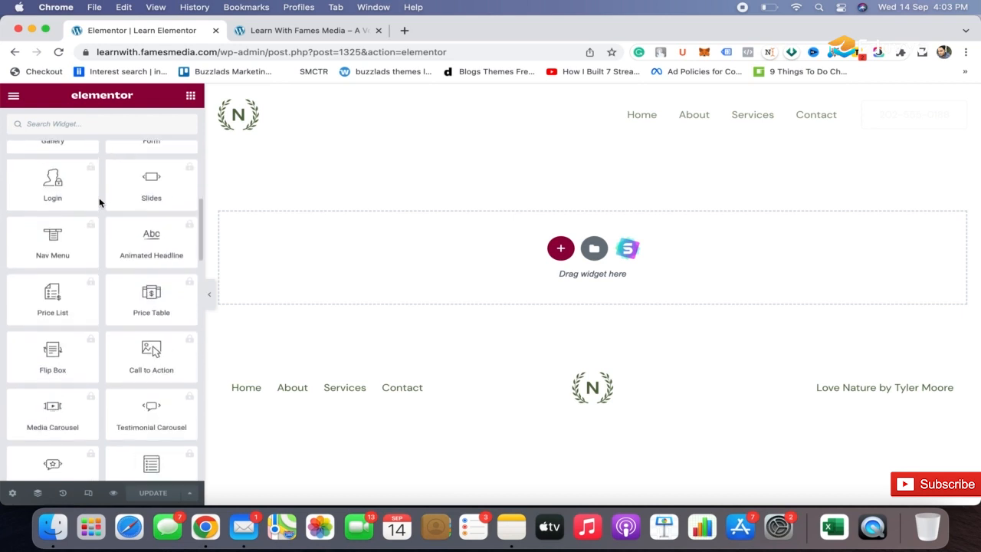
scroll(100, 203, down, 2)
scroll(100, 203, up, 1)
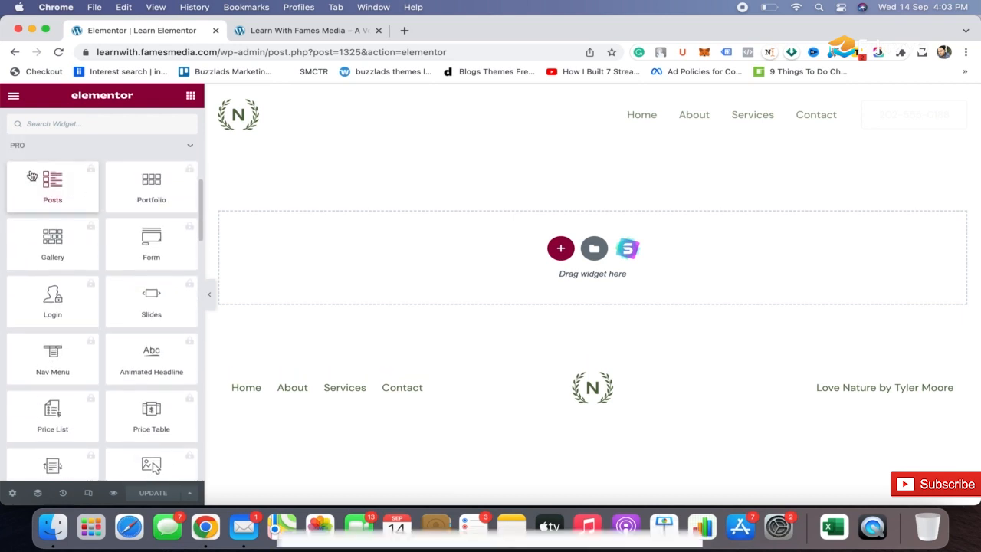
scroll(95, 202, up, 12)
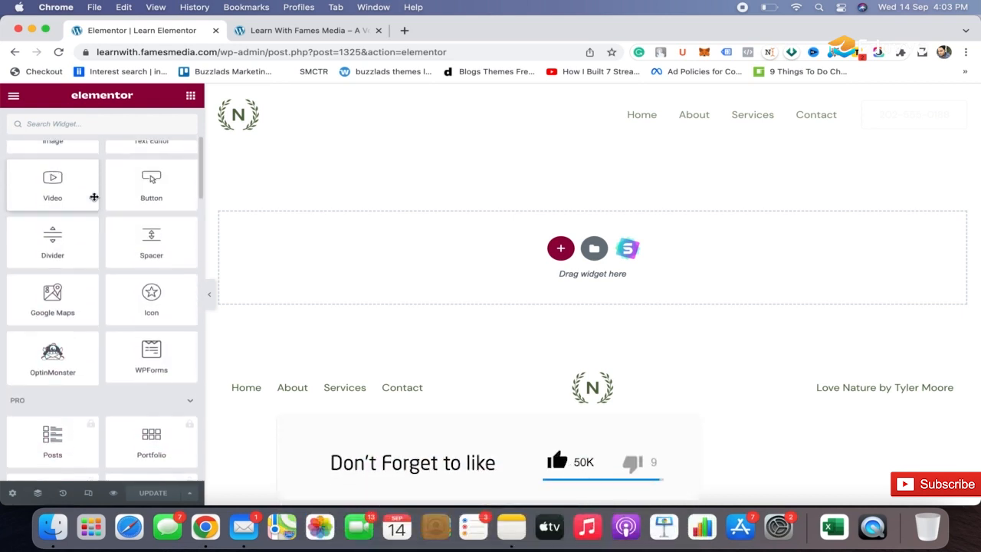
scroll(50, 307, down, 12)
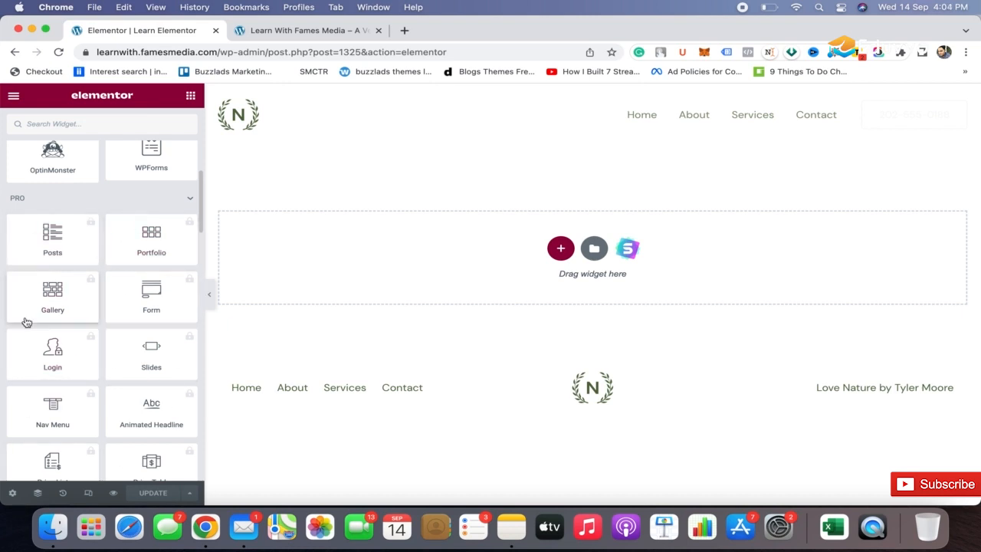
Step: Look through the rest of the Pro widgets and the General widgets down to the collapsed categories
scroll(104, 377, down, 3)
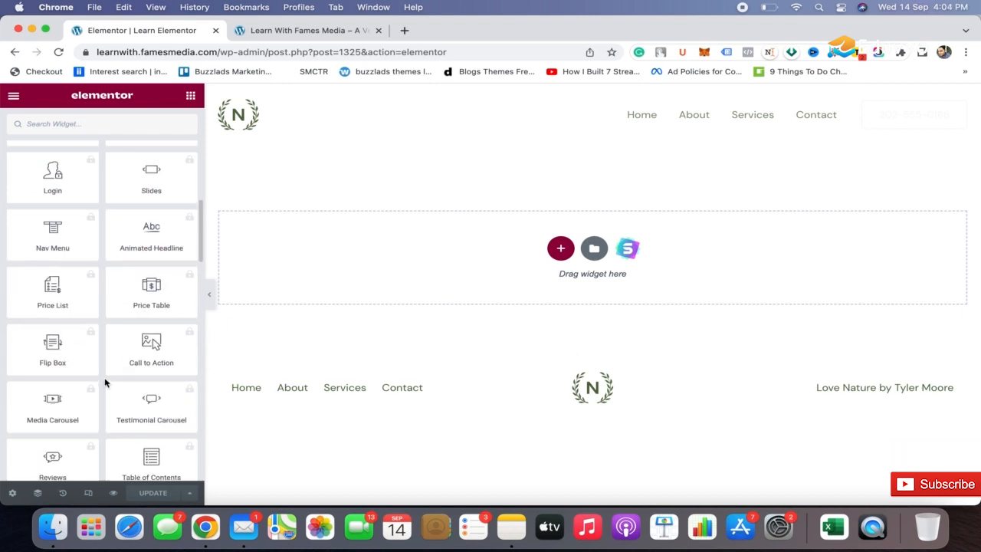
scroll(104, 377, down, 1)
scroll(104, 381, down, 6)
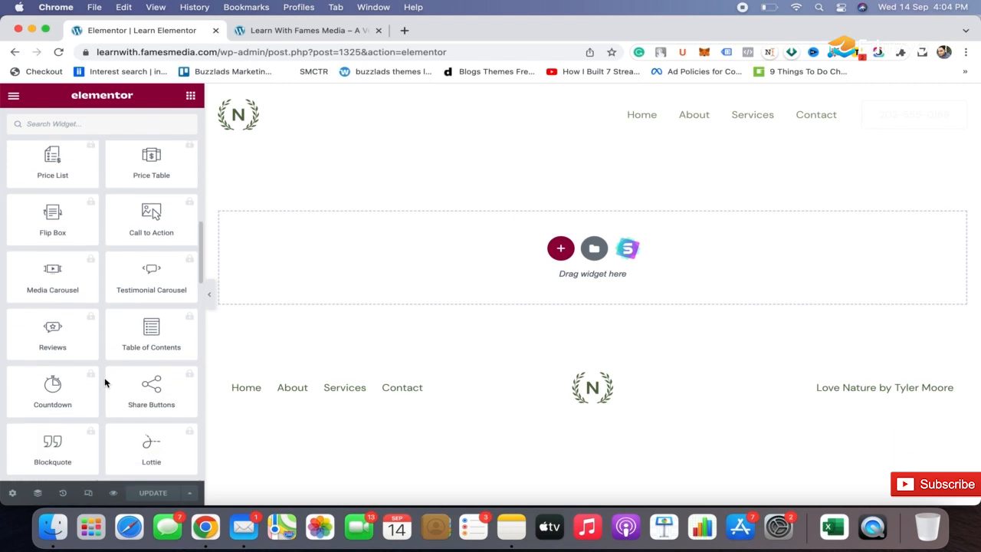
scroll(104, 381, down, 6)
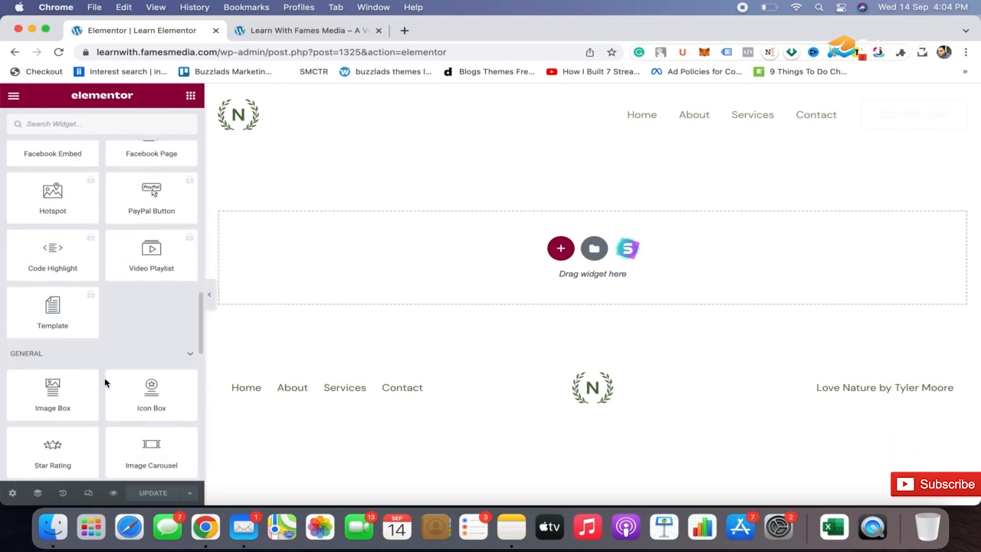
scroll(105, 383, down, 1)
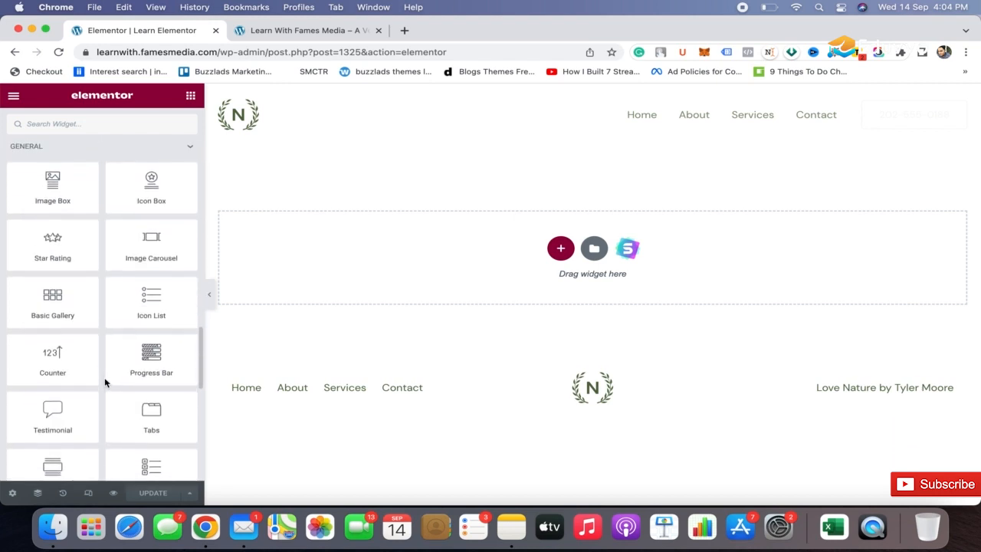
scroll(83, 254, up, 1)
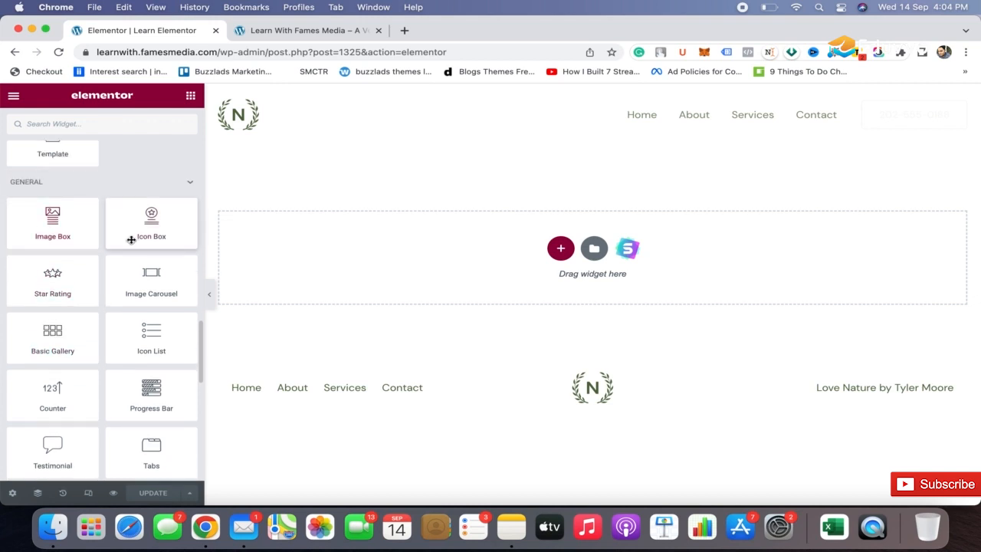
scroll(116, 378, down, 5)
scroll(116, 377, down, 4)
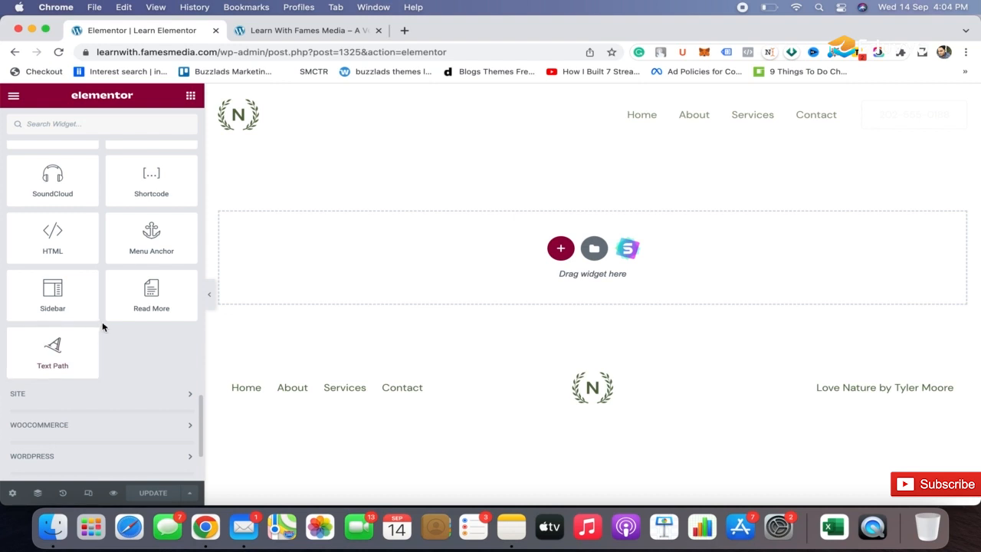
Step: Expand the Site and WooCommerce widget categories and examine the widgets they offer
scroll(102, 327, up, 20)
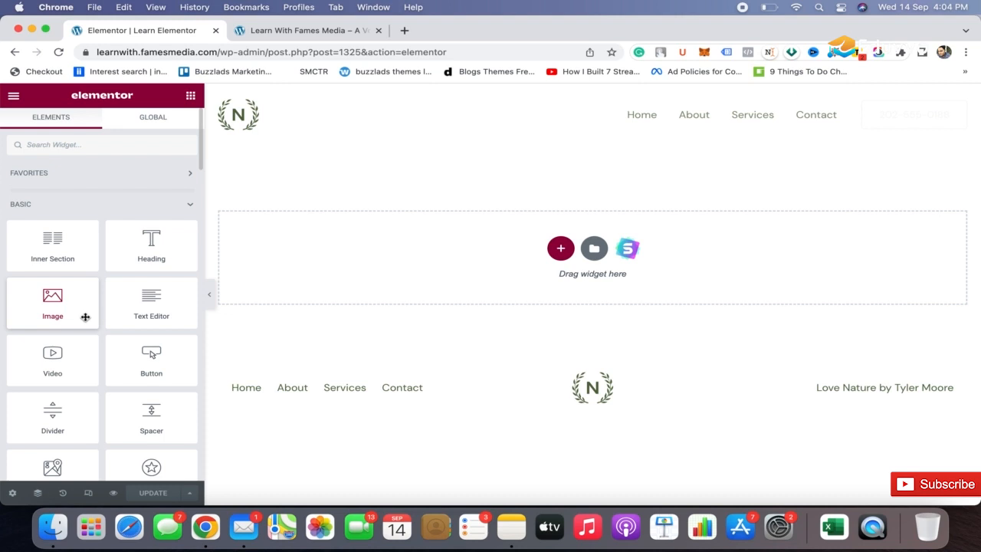
scroll(86, 319, down, 10)
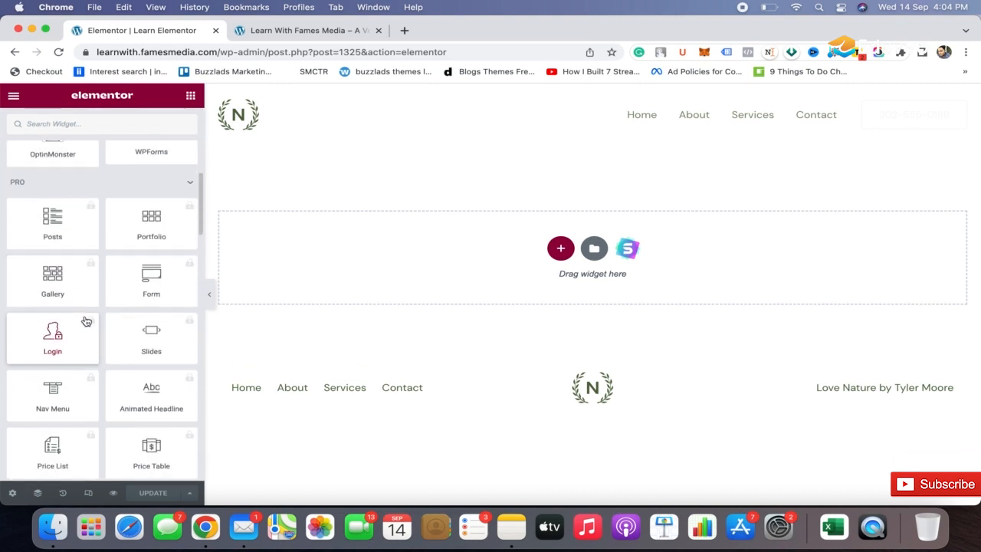
scroll(86, 321, down, 8)
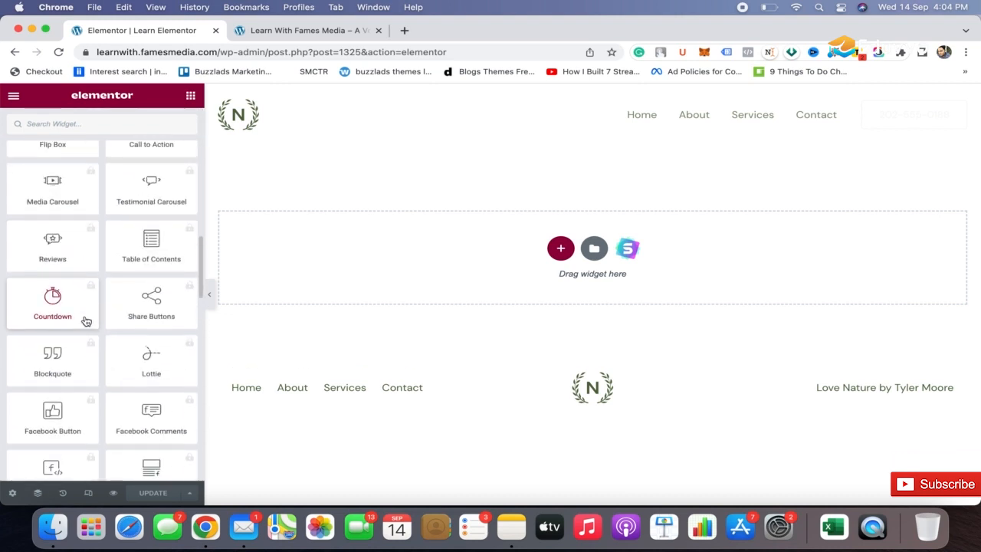
scroll(86, 321, down, 10)
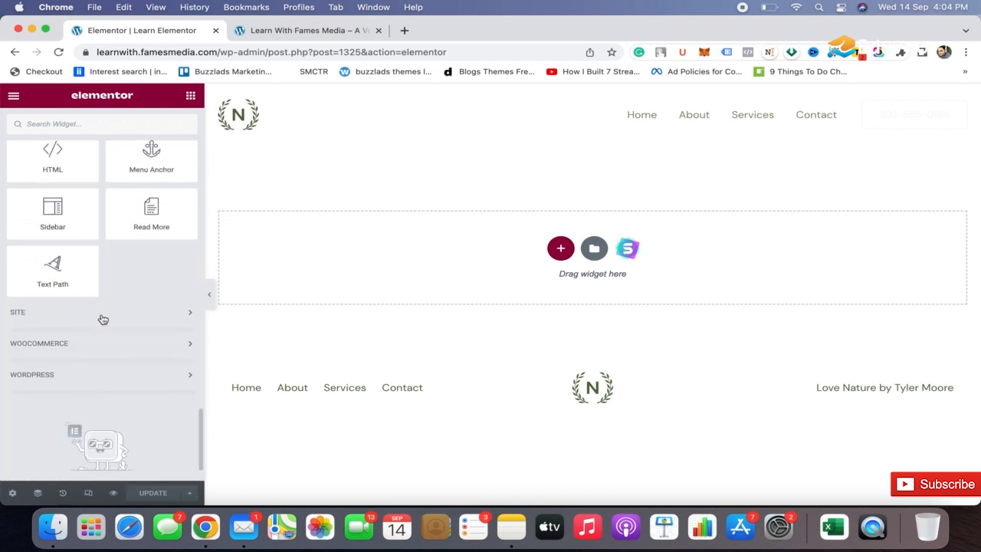
click(100, 317)
scroll(102, 316, down, 4)
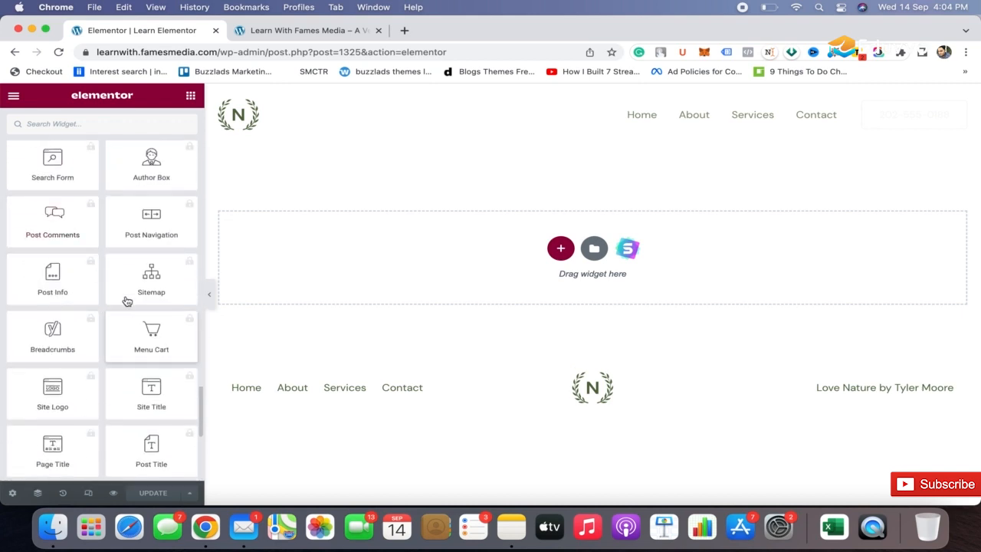
scroll(117, 324, down, 5)
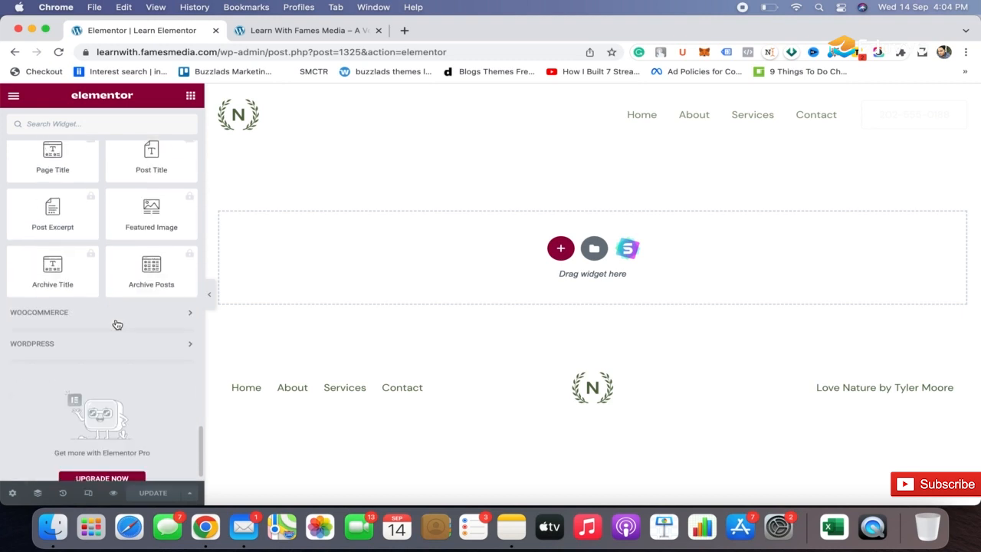
click(116, 324)
scroll(116, 323, down, 5)
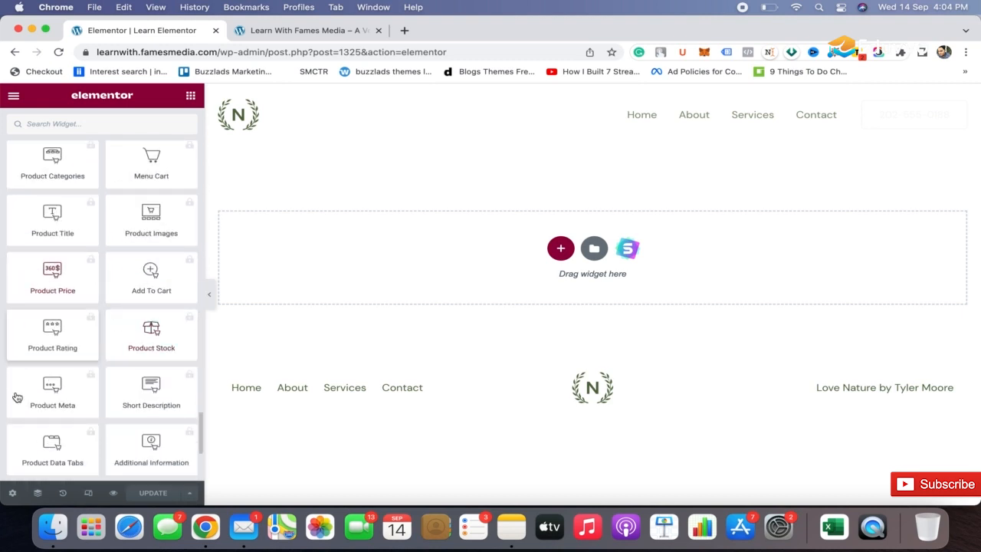
Step: Look through the remaining WooCommerce widgets down to the WordPress category, and return to the Basic widgets
scroll(111, 375, down, 4)
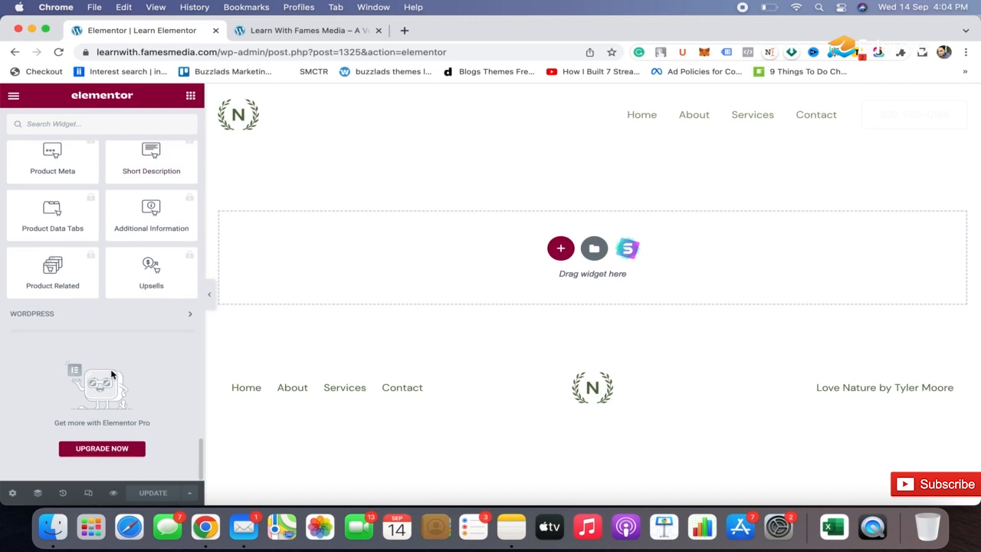
scroll(111, 232, up, 8)
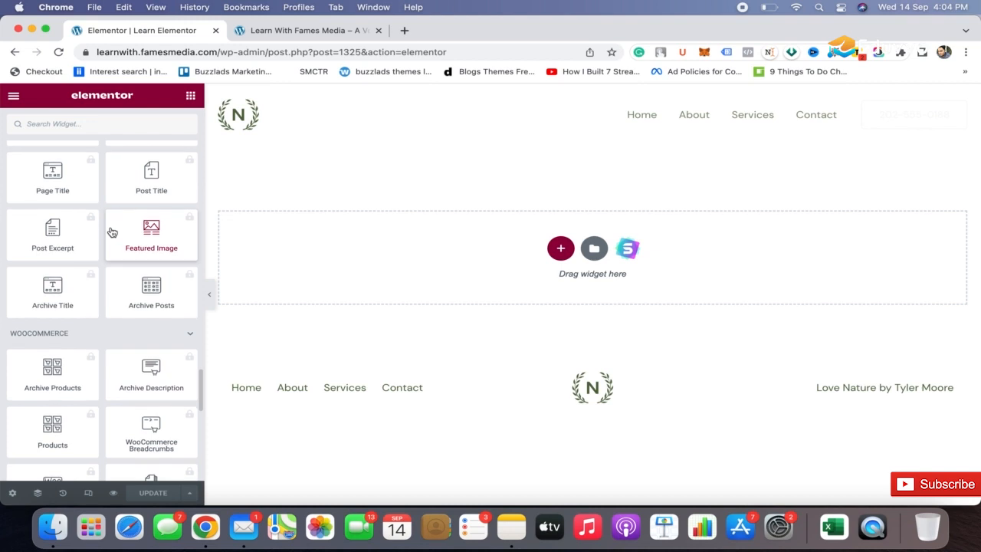
scroll(104, 200, down, 5)
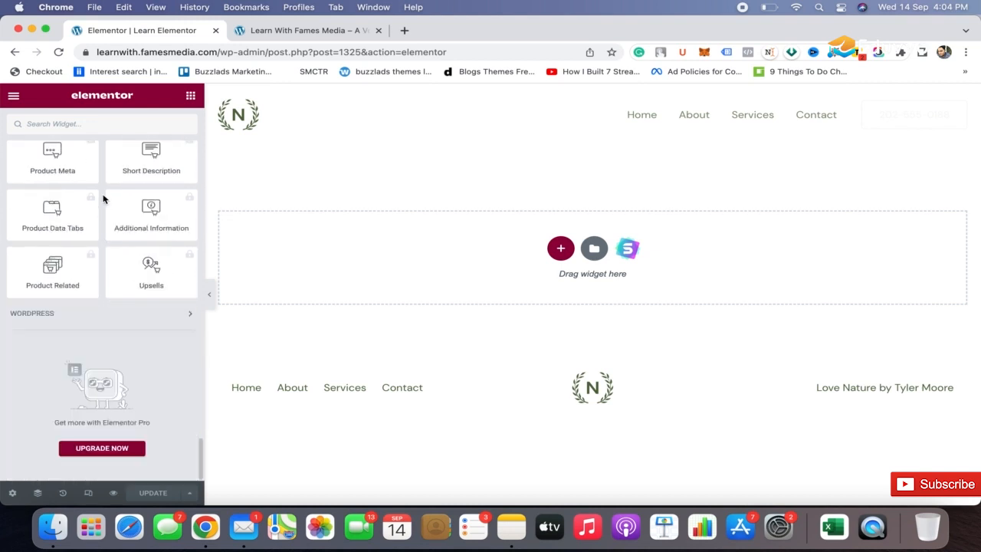
scroll(104, 200, up, 15)
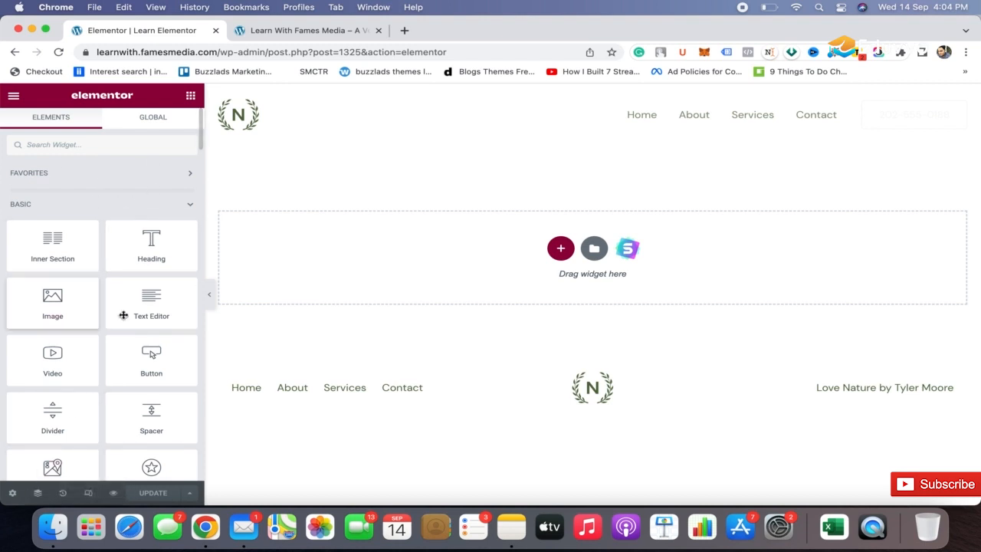
drag(151, 251, 181, 258)
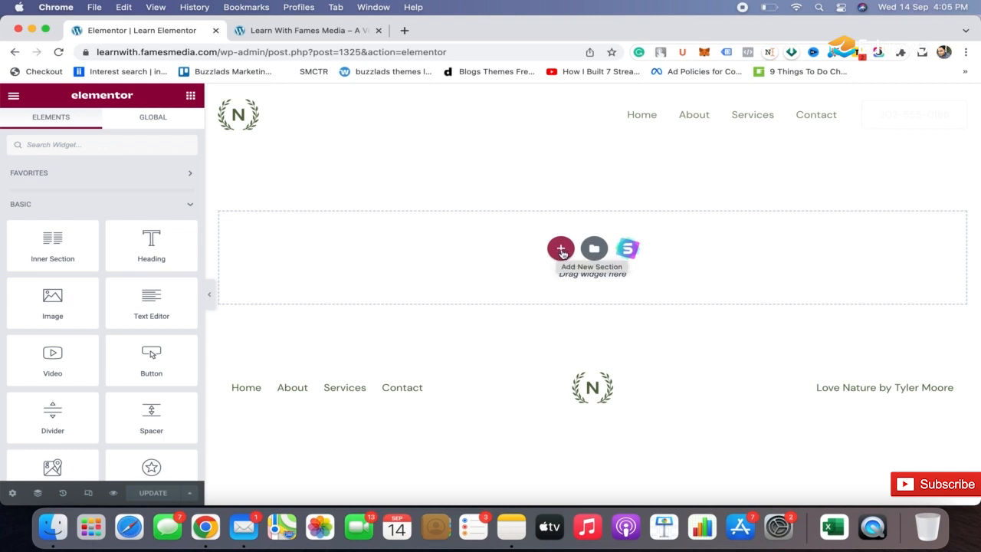
Step: Add a new single-column section to the page, and view its column settings and section settings
click(561, 250)
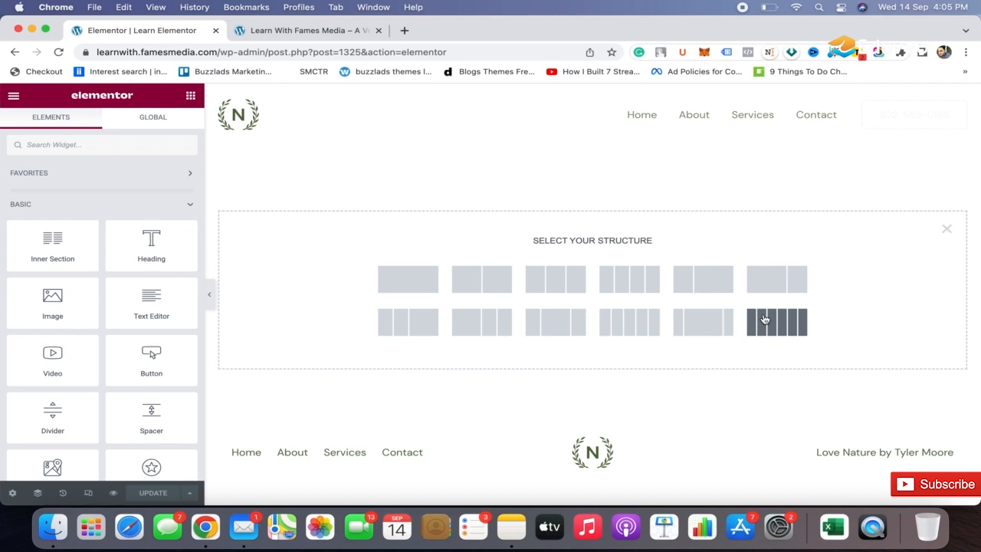
click(407, 279)
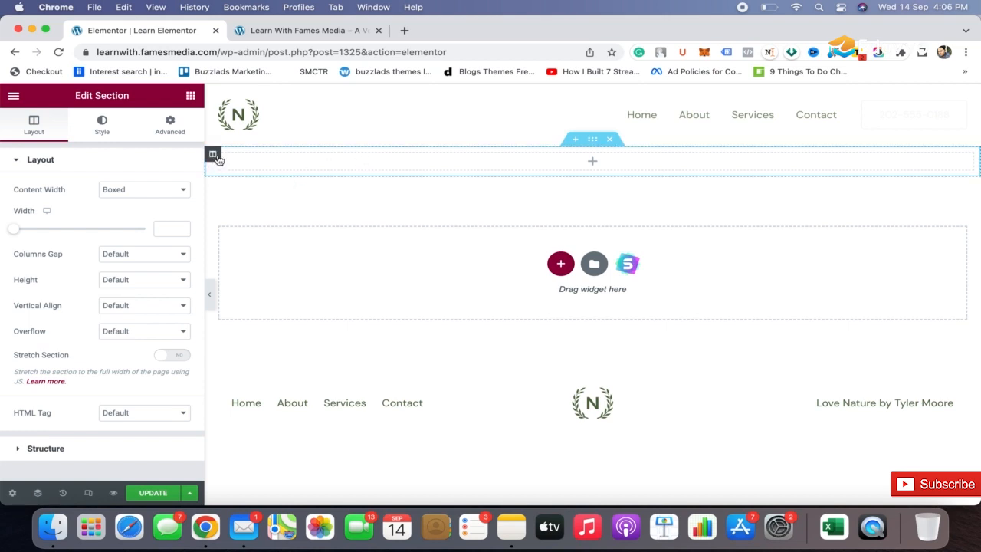
click(215, 155)
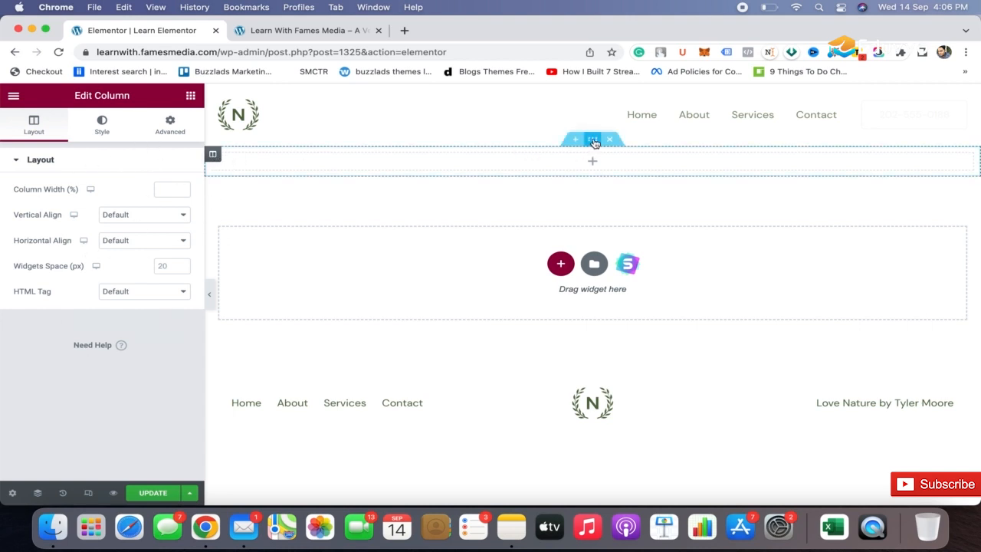
click(594, 141)
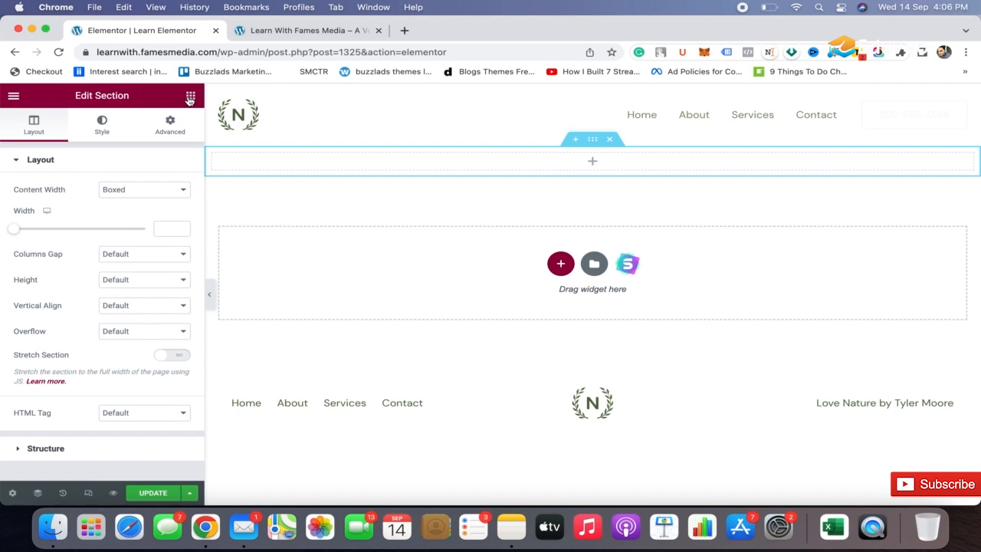
Step: Add a Heading widget to the new section and an Image widget beneath it, and return to the widget library
click(191, 97)
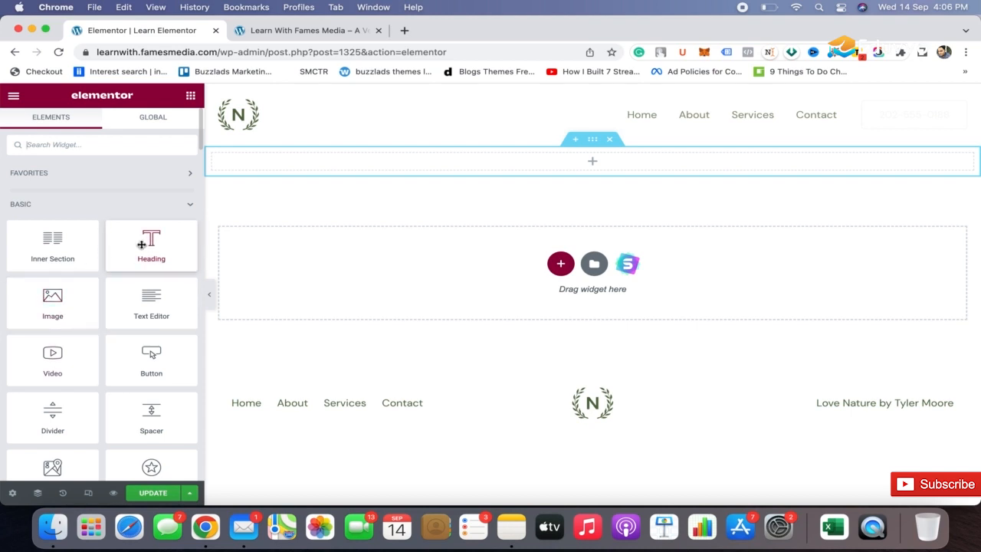
drag(142, 245, 594, 160)
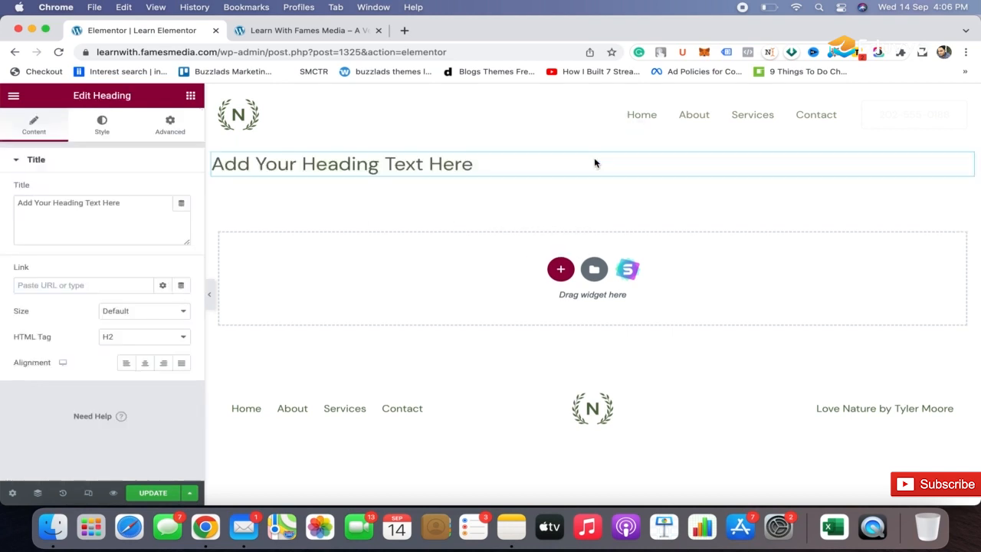
click(192, 99)
drag(66, 309, 383, 177)
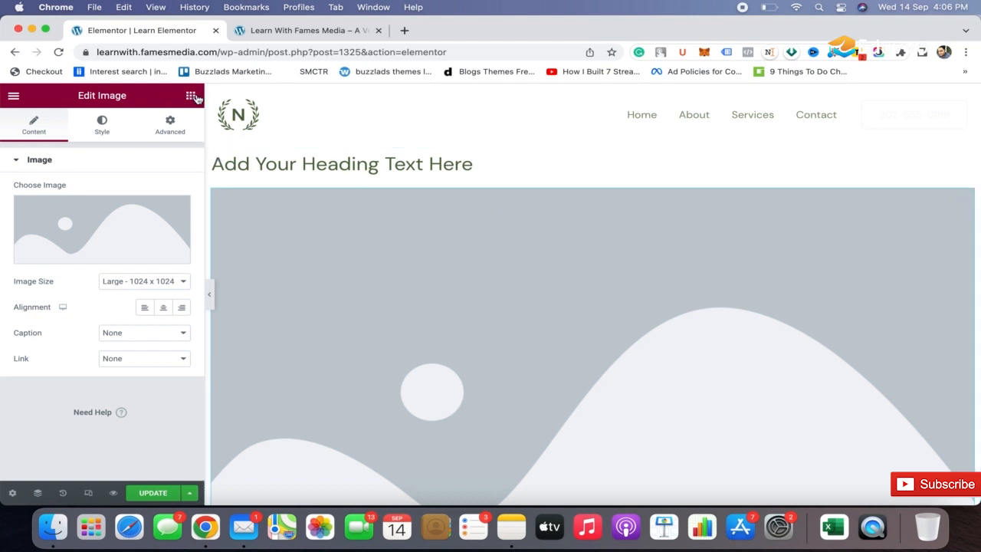
click(191, 95)
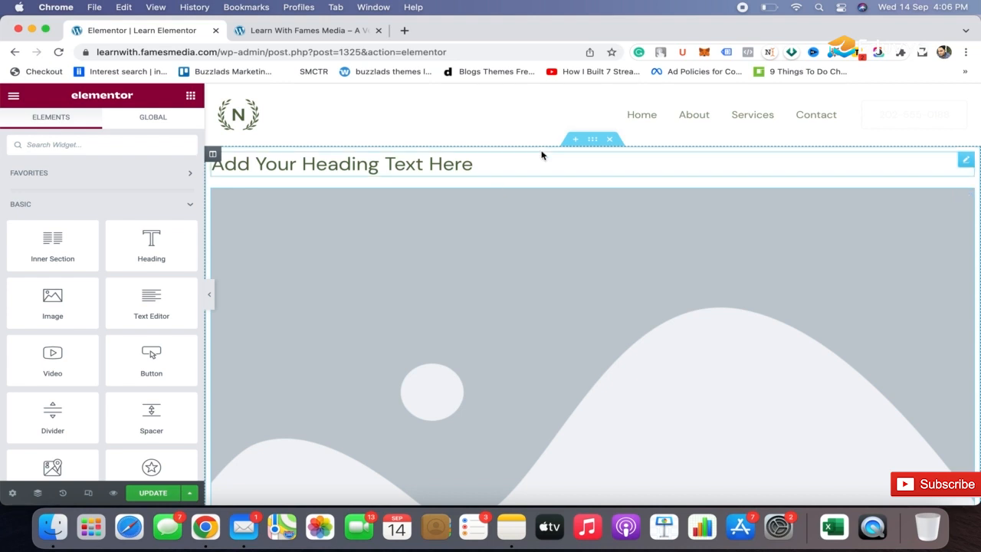
Step: Compare the settings offered for the section, its column, the heading and the image
click(592, 141)
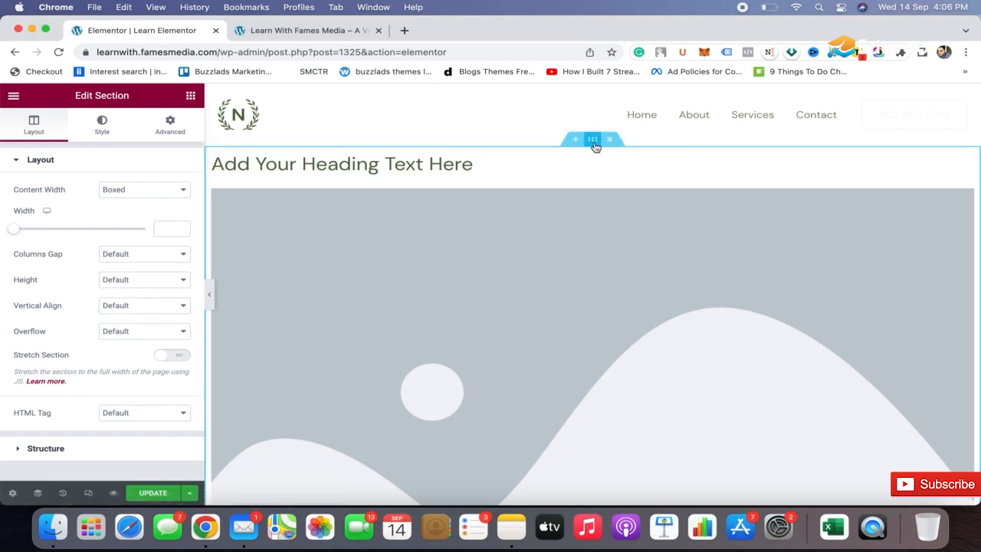
click(213, 153)
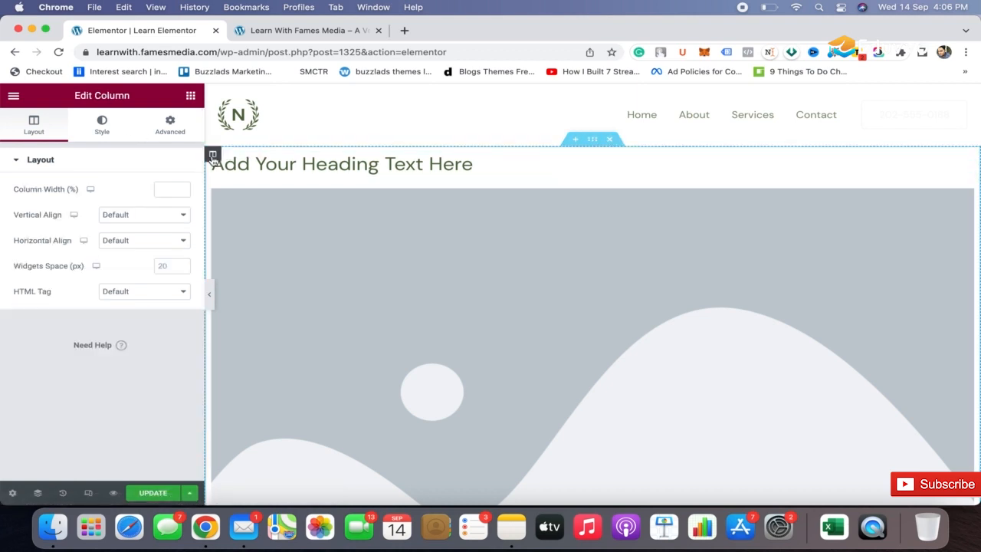
click(451, 165)
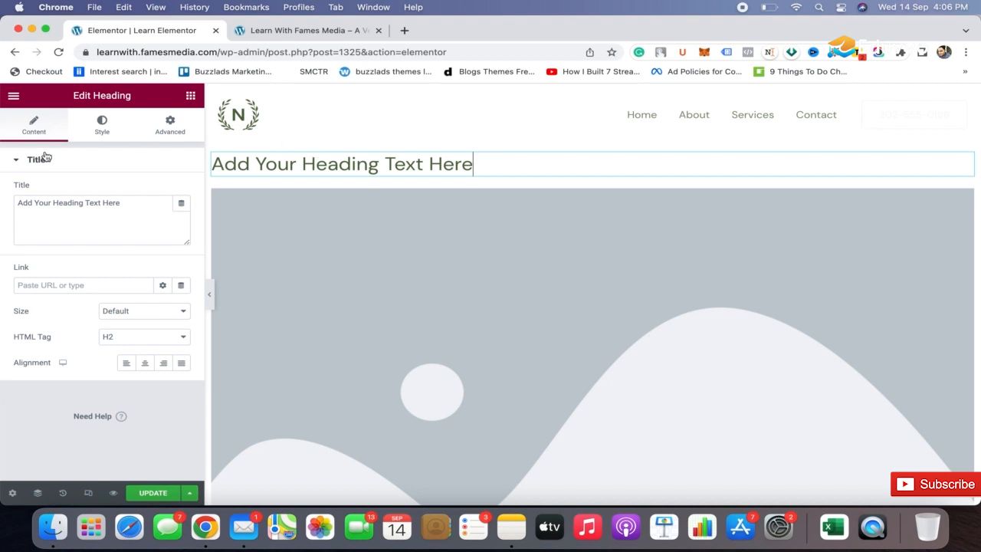
click(311, 239)
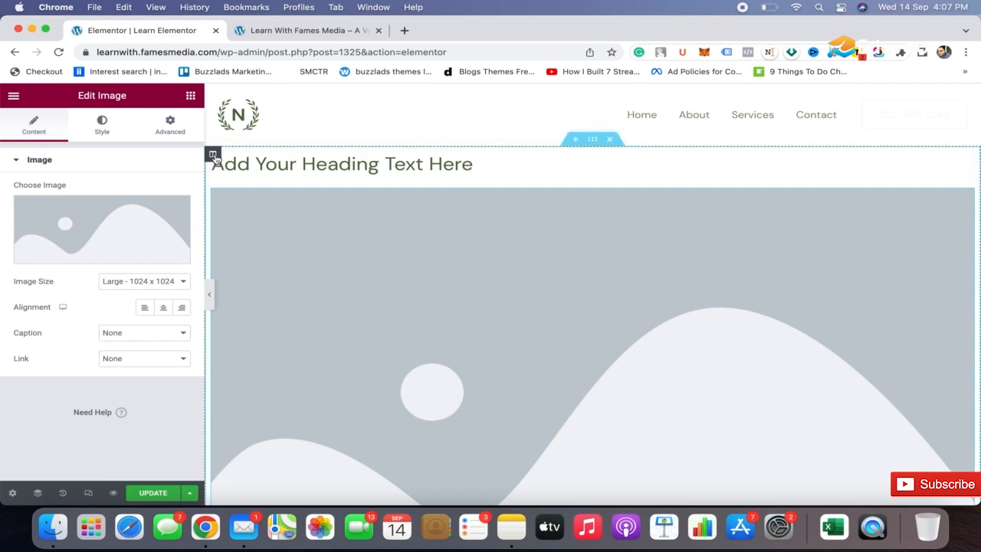
click(213, 156)
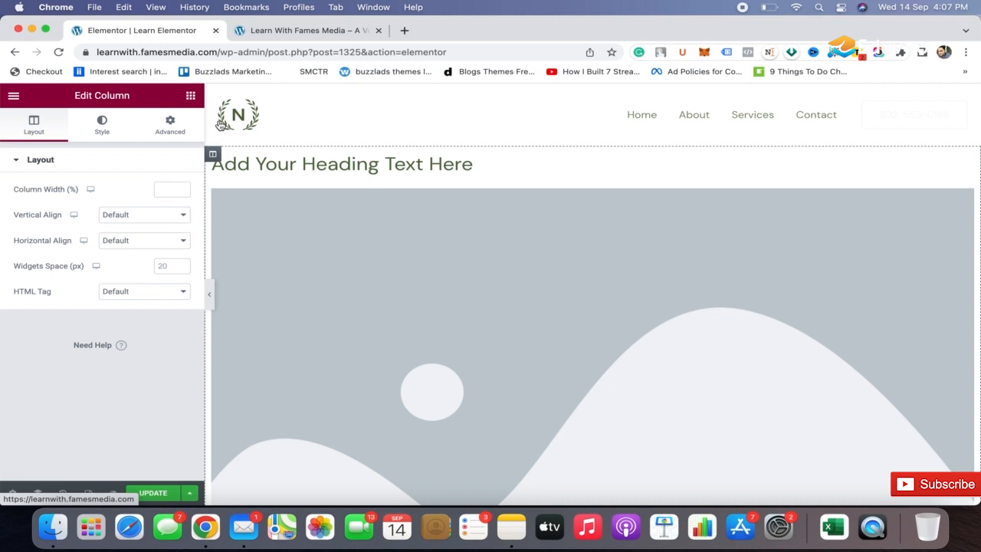
click(592, 141)
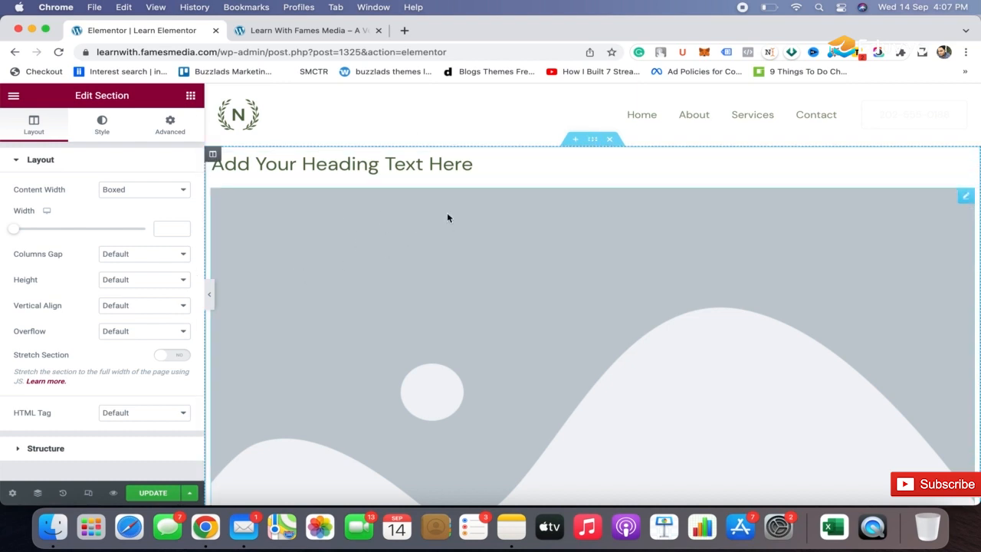
Step: Open the media chooser for the image widget, and browse the Free Images and the Media Library
click(426, 244)
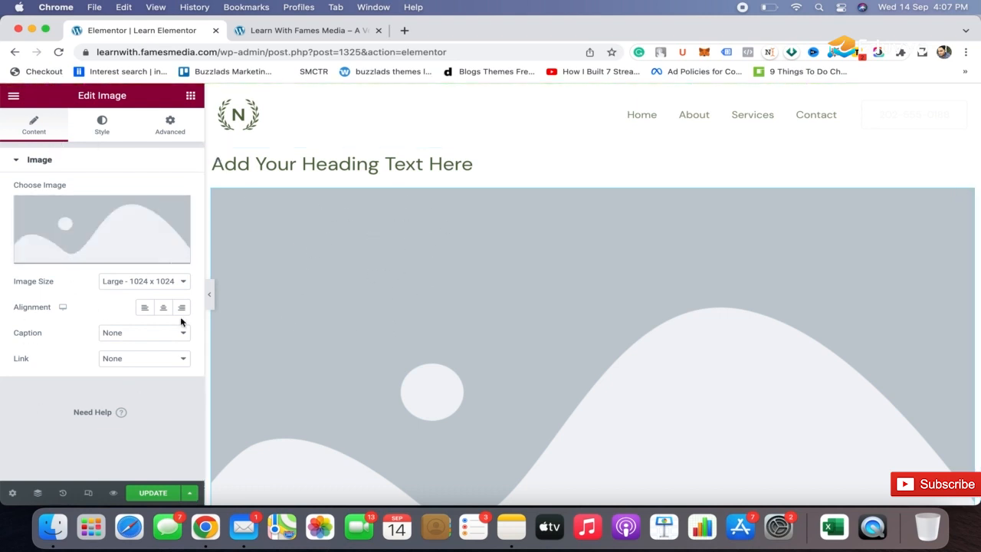
click(99, 221)
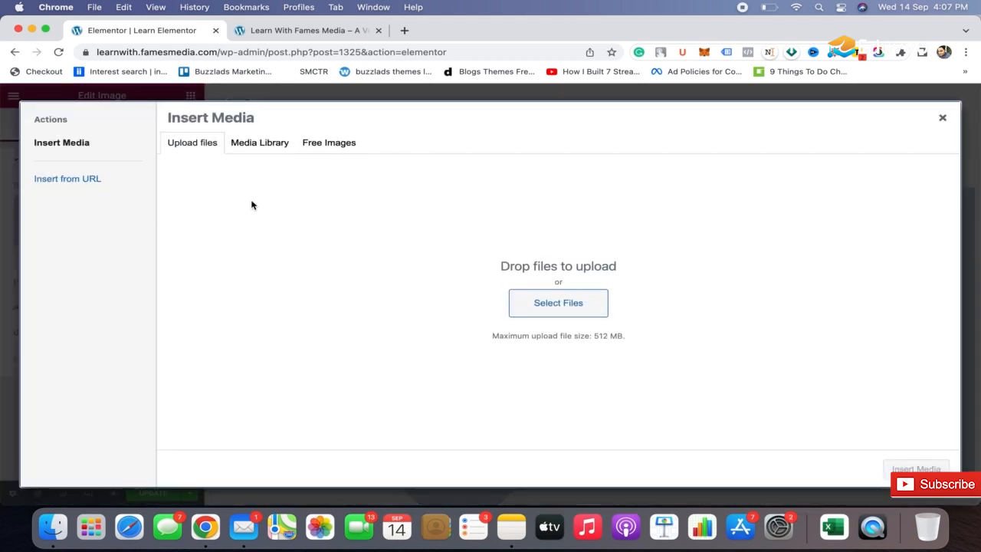
click(338, 147)
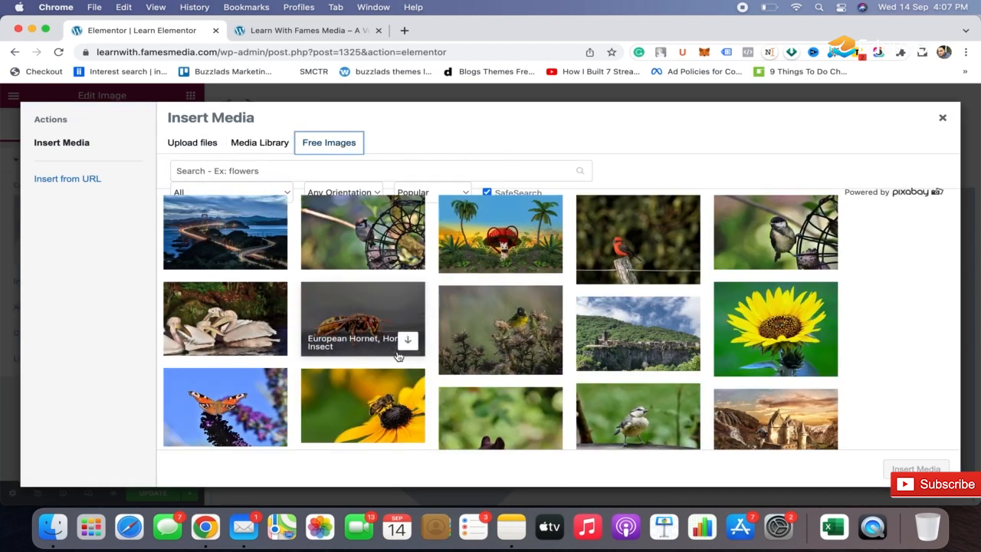
scroll(476, 360, down, 5)
scroll(504, 394, up, 5)
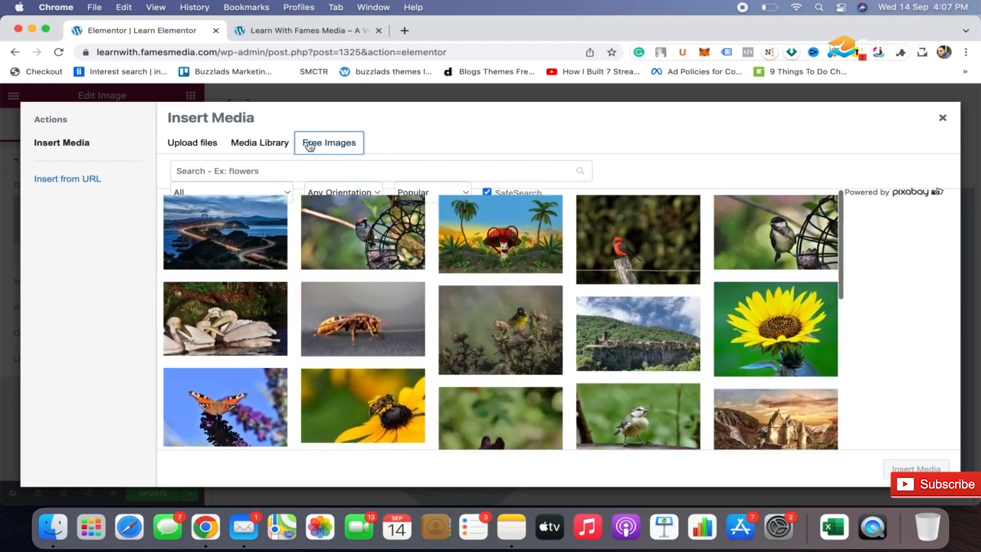
click(245, 145)
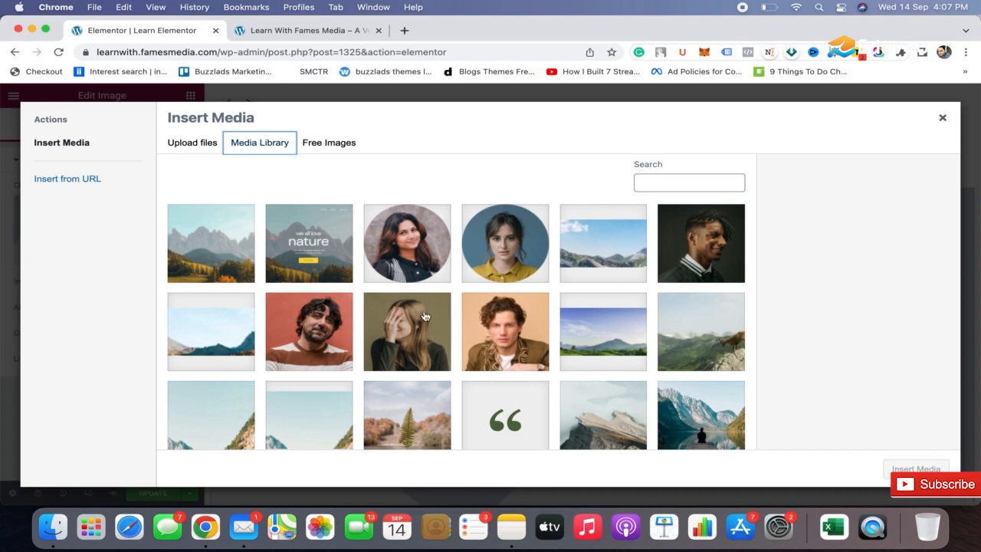
scroll(443, 315, down, 5)
scroll(443, 315, up, 5)
Step: Upload Untitled design (4).jpg from the Downloads folder, compare its attachment details with header-hero.jpg, and reselect the uploaded image
click(196, 145)
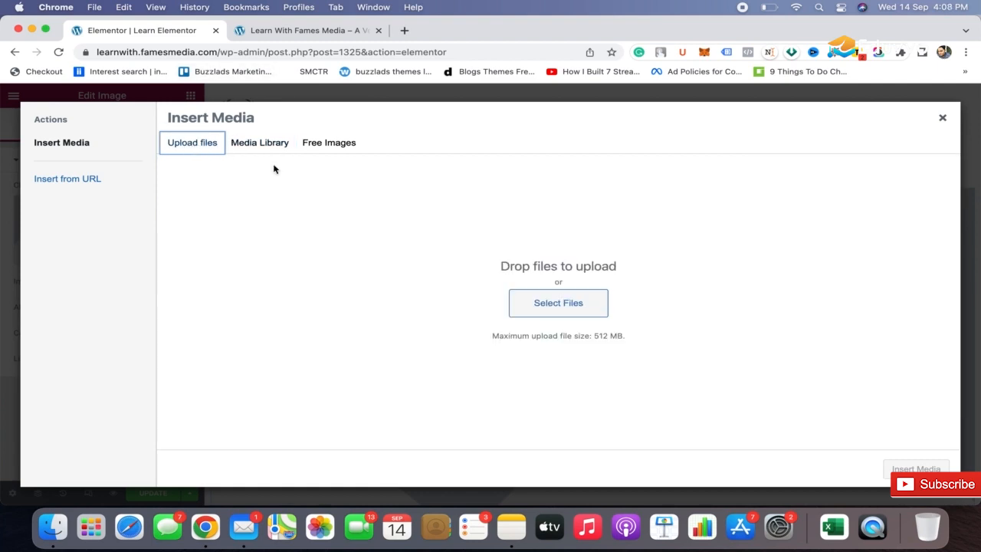
click(545, 301)
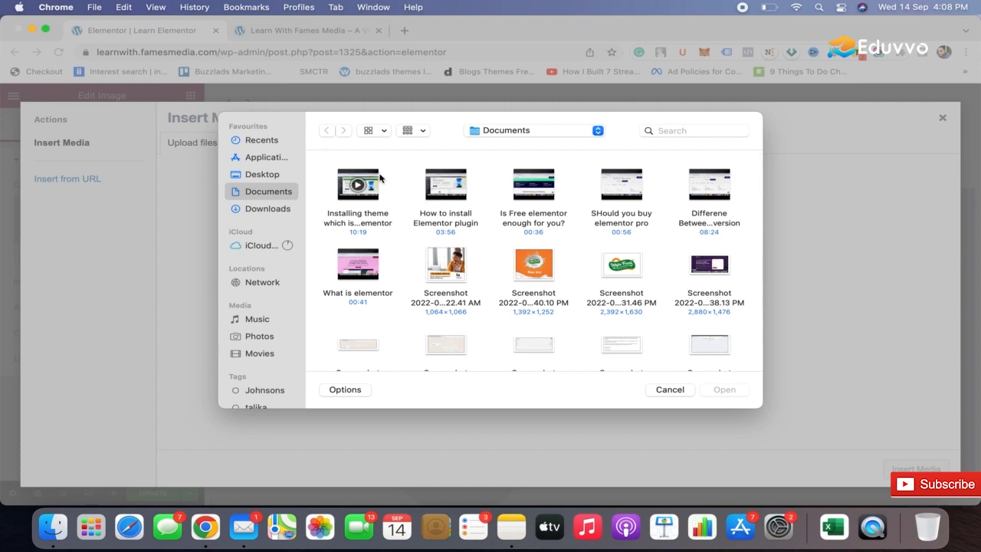
scroll(431, 262, down, 3)
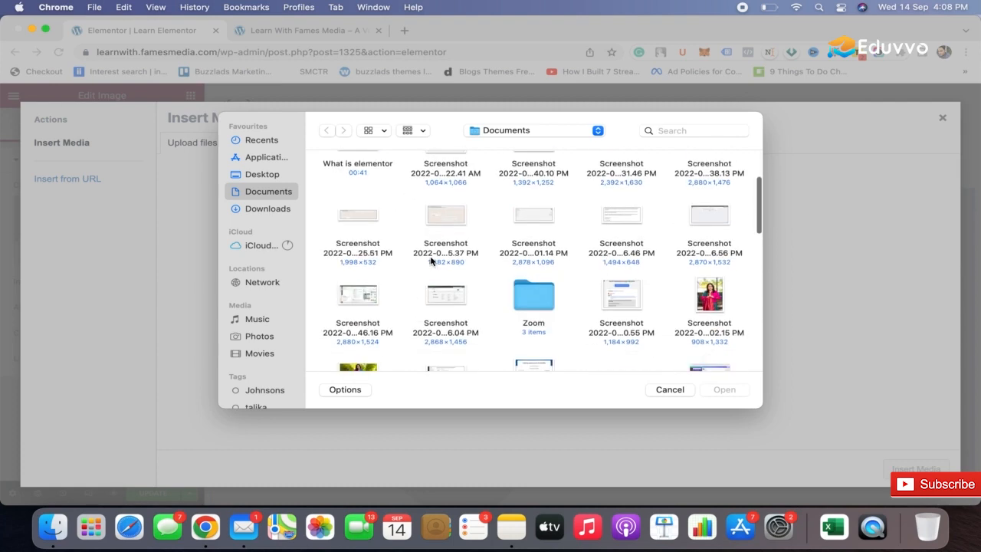
click(272, 210)
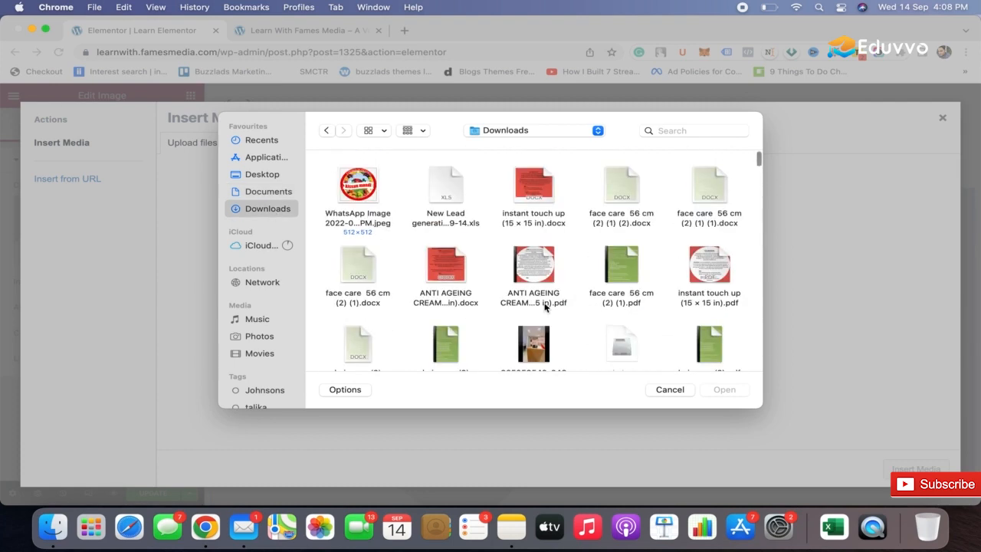
scroll(545, 307, down, 15)
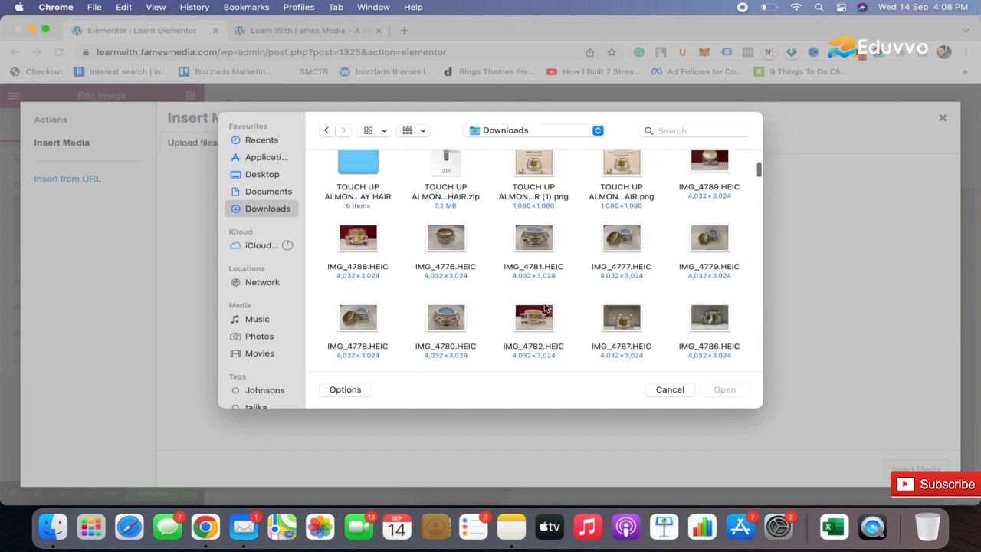
scroll(545, 306, down, 10)
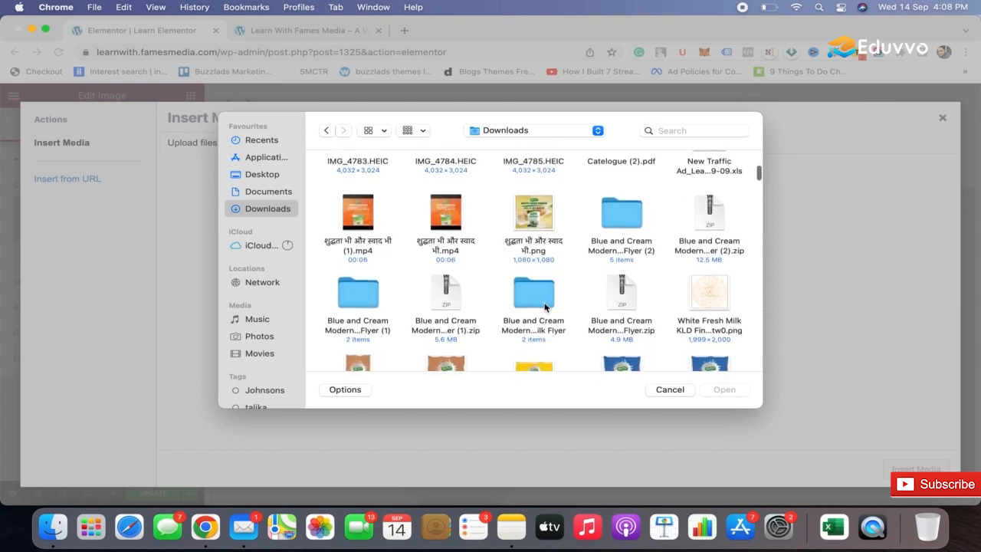
scroll(545, 306, down, 3)
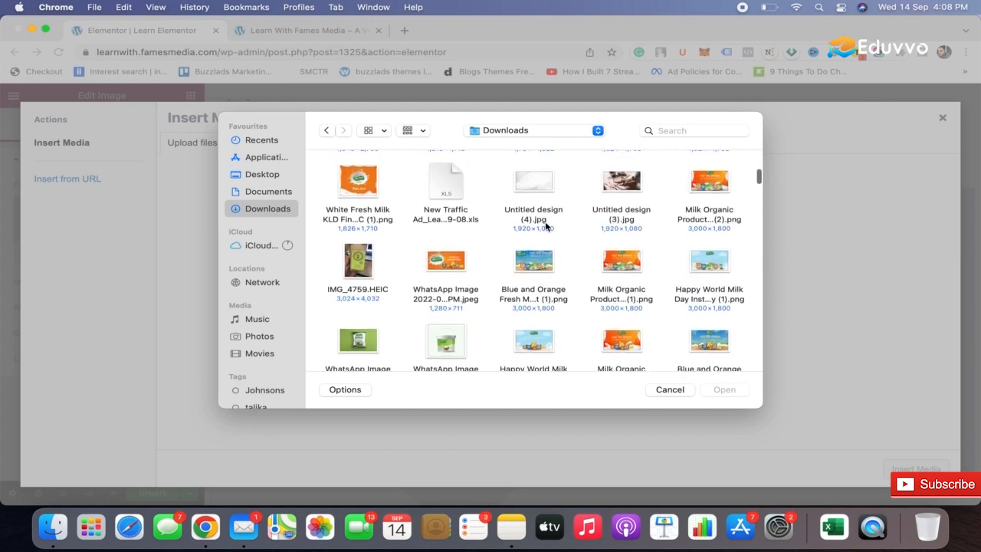
click(539, 187)
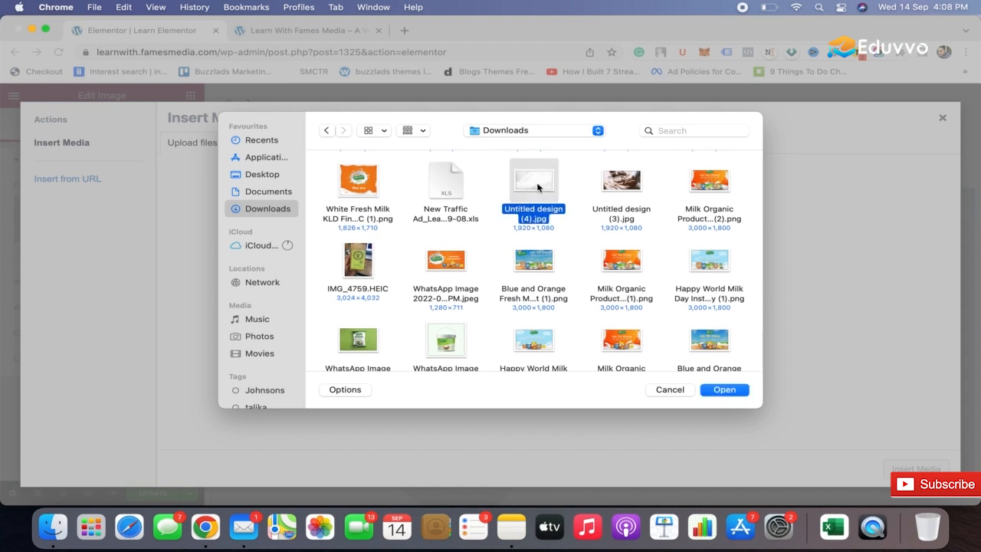
click(725, 390)
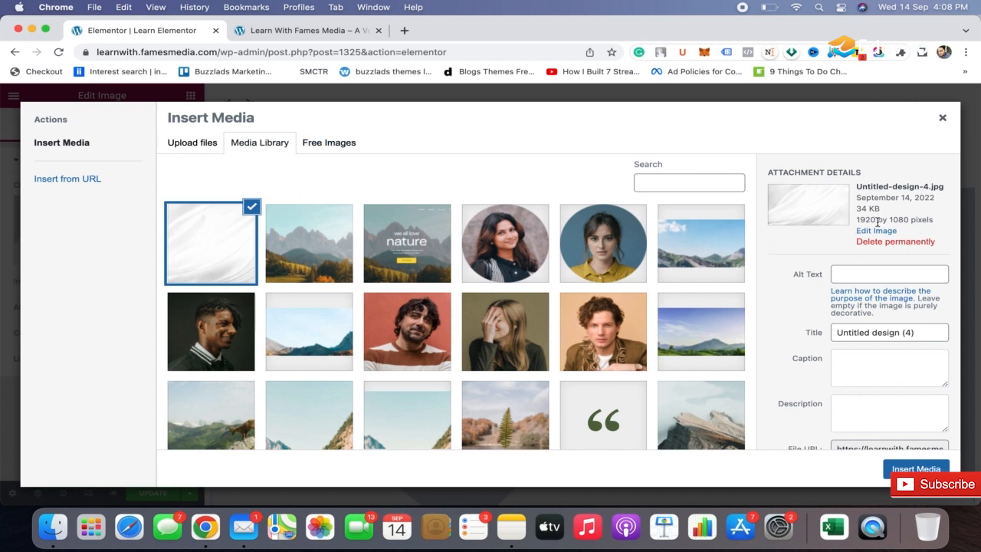
click(309, 244)
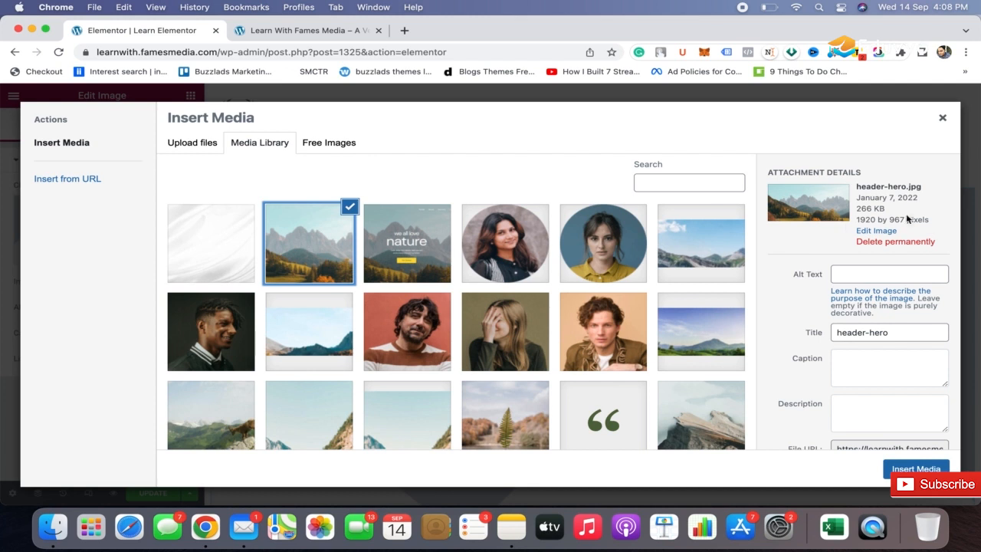
click(208, 244)
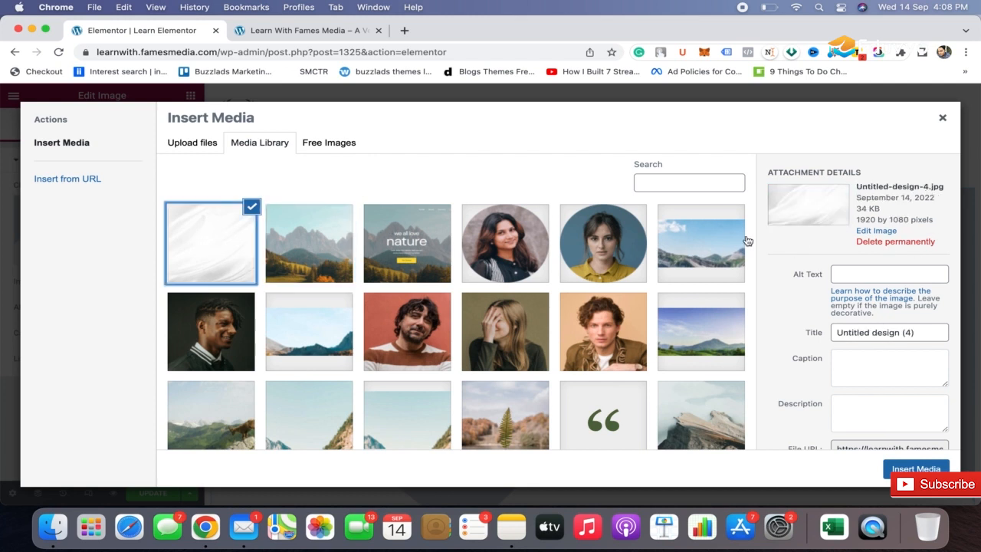
Step: Insert header-hero.jpg into the image widget and preview the page with the editing panel hidden
click(323, 246)
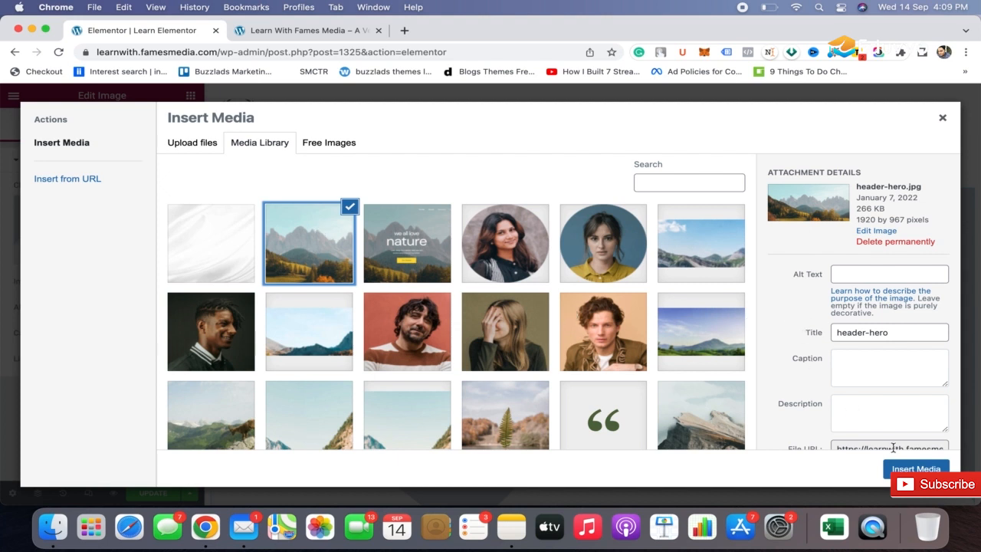
click(910, 469)
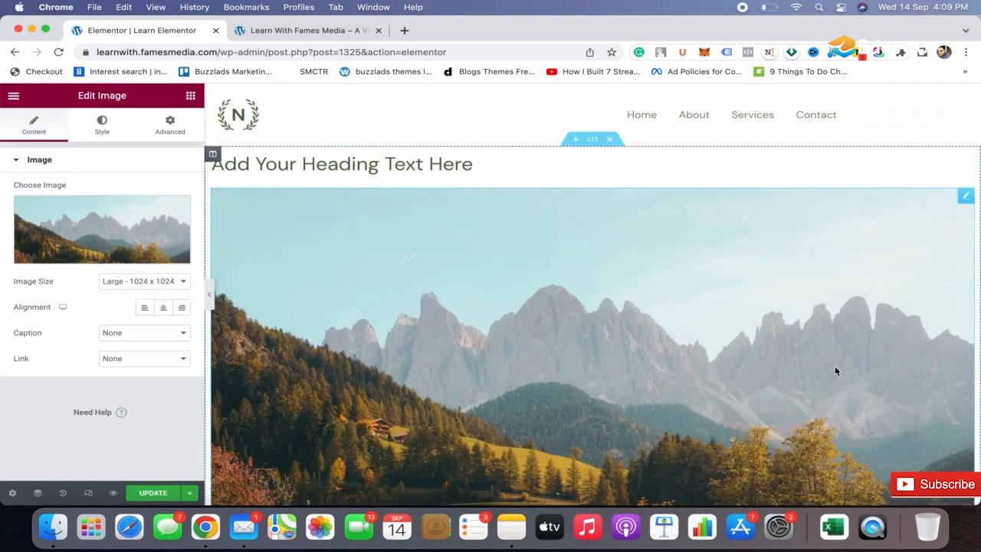
scroll(575, 319, down, 5)
scroll(565, 344, up, 5)
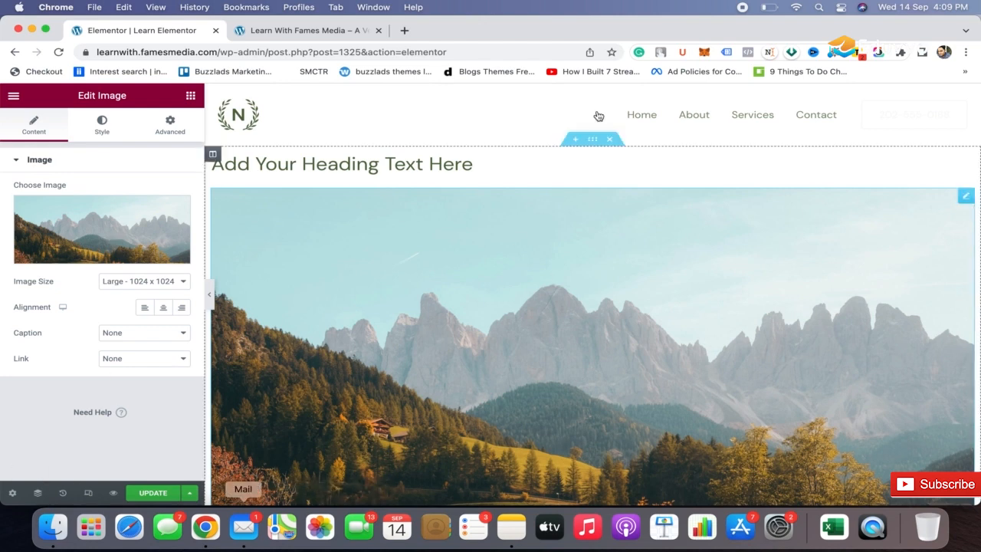
click(210, 304)
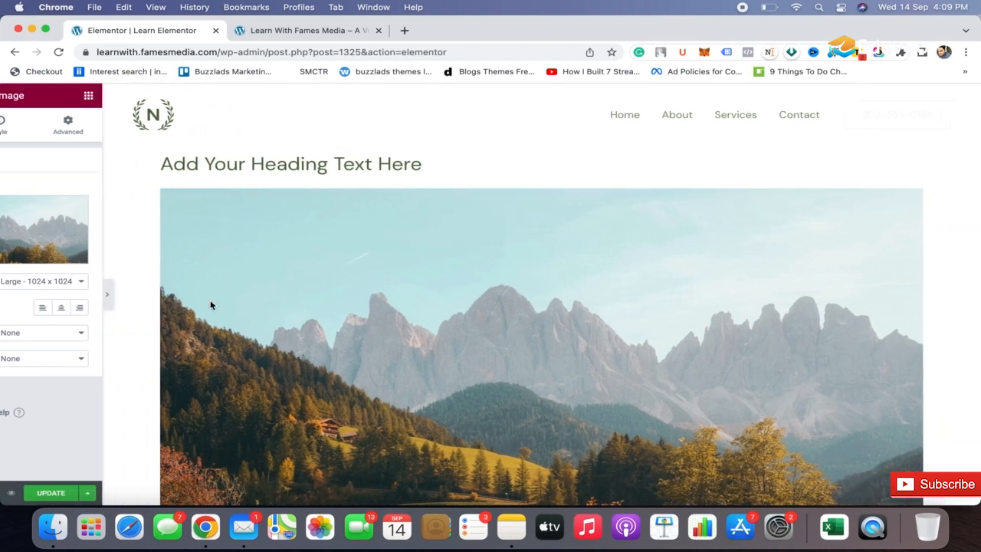
scroll(543, 328, down, 5)
scroll(543, 328, up, 5)
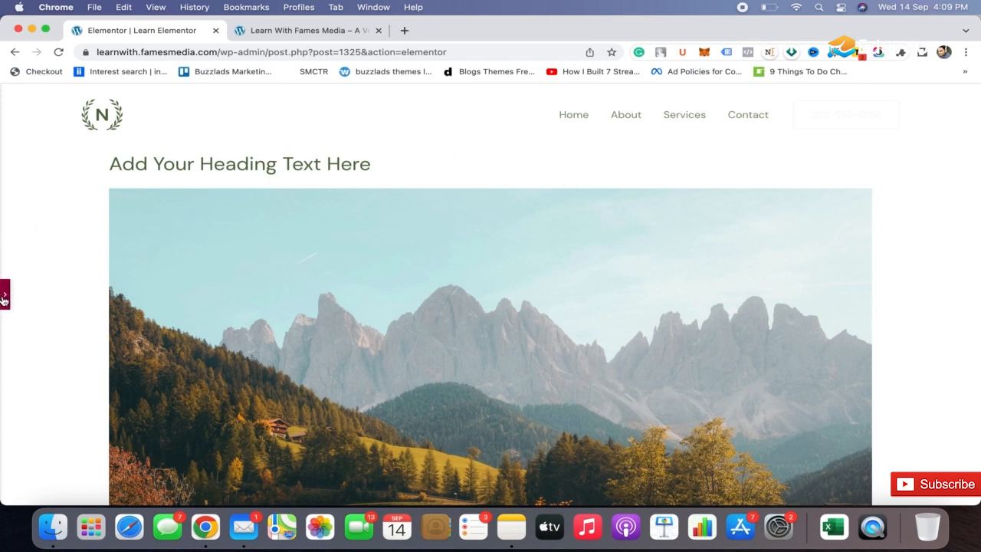
click(4, 295)
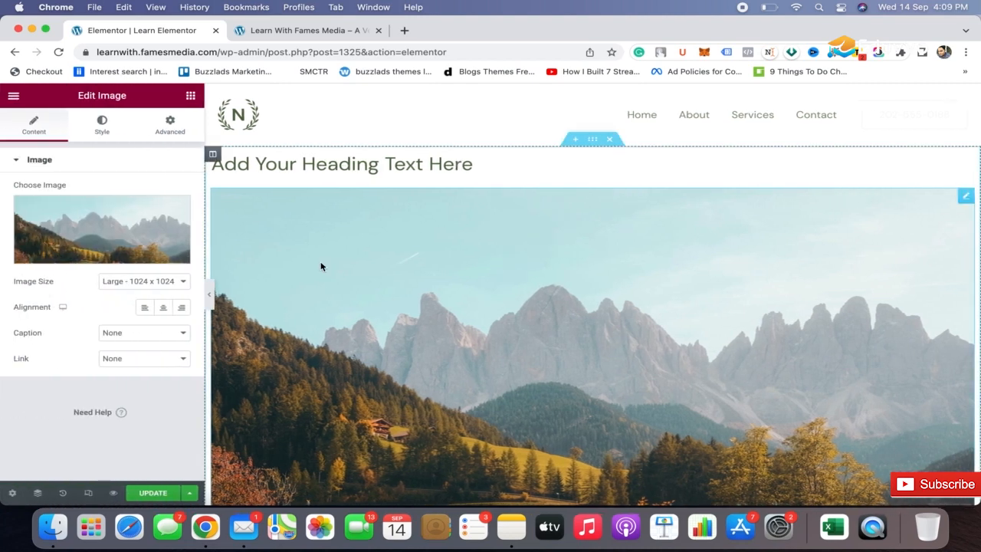
Step: Set the section's content width to Full Width, enable Stretch Section, and preview it without the editing panel
click(594, 142)
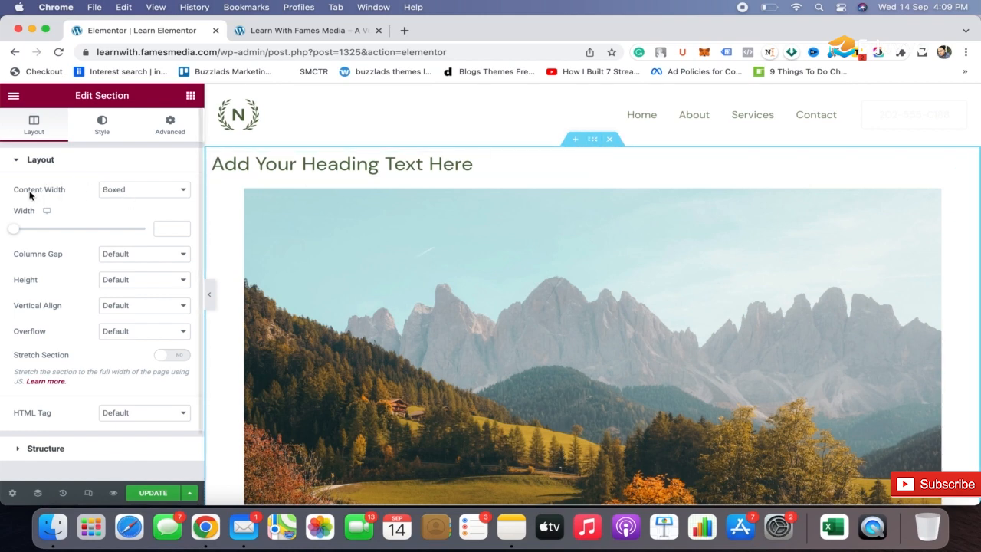
click(164, 192)
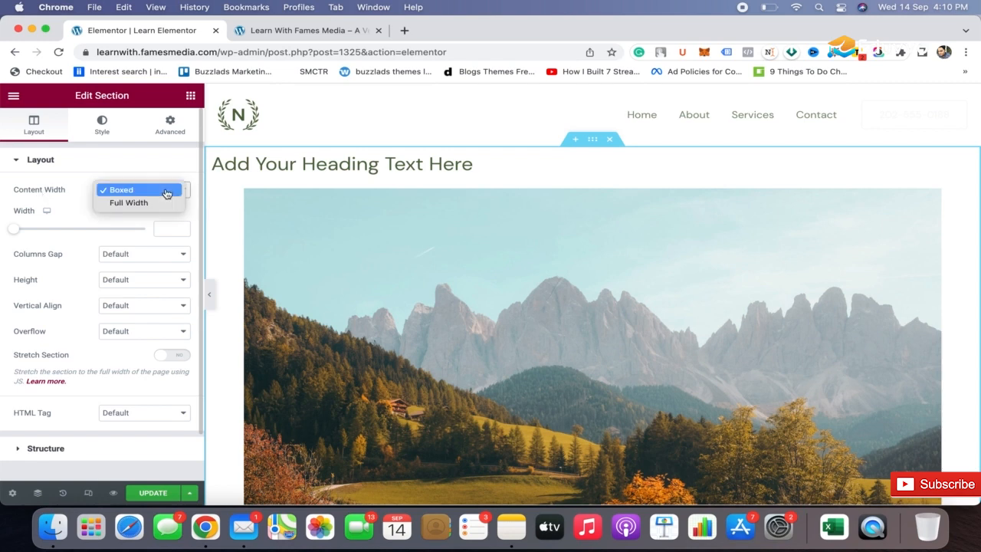
click(161, 204)
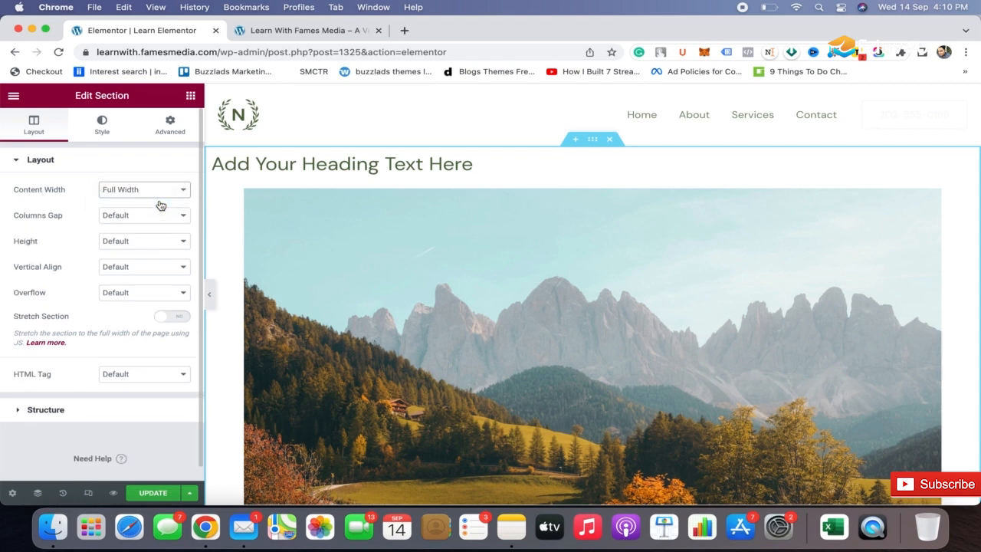
click(167, 320)
click(170, 195)
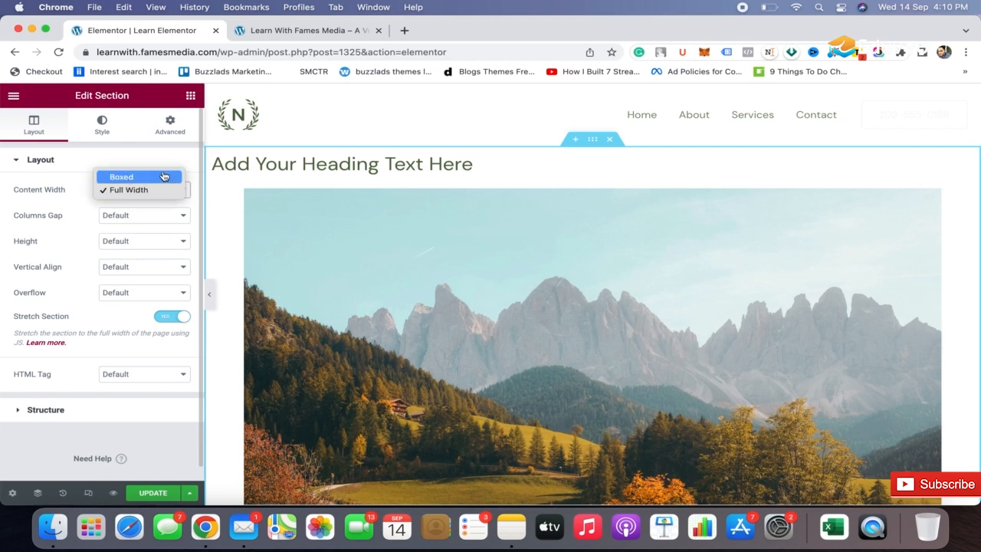
click(168, 191)
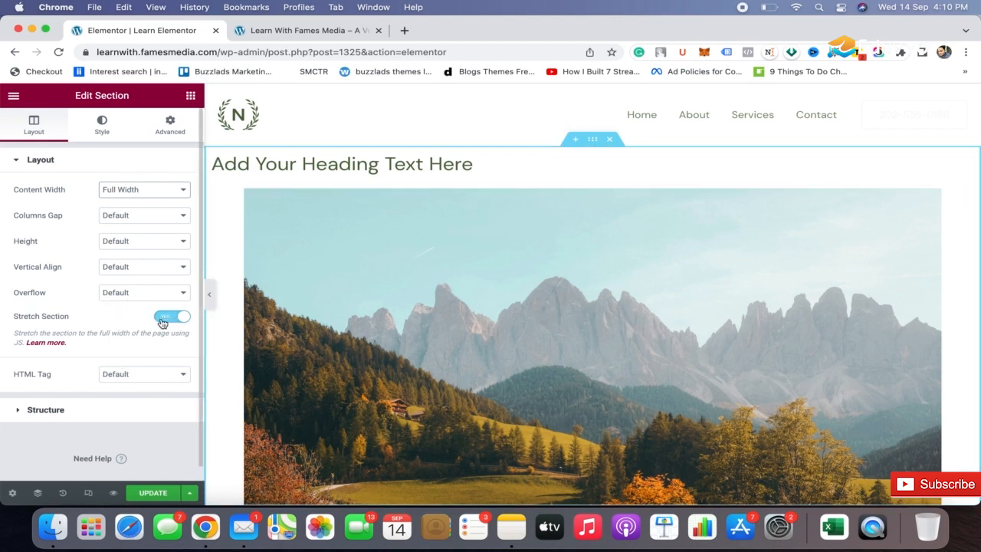
click(209, 296)
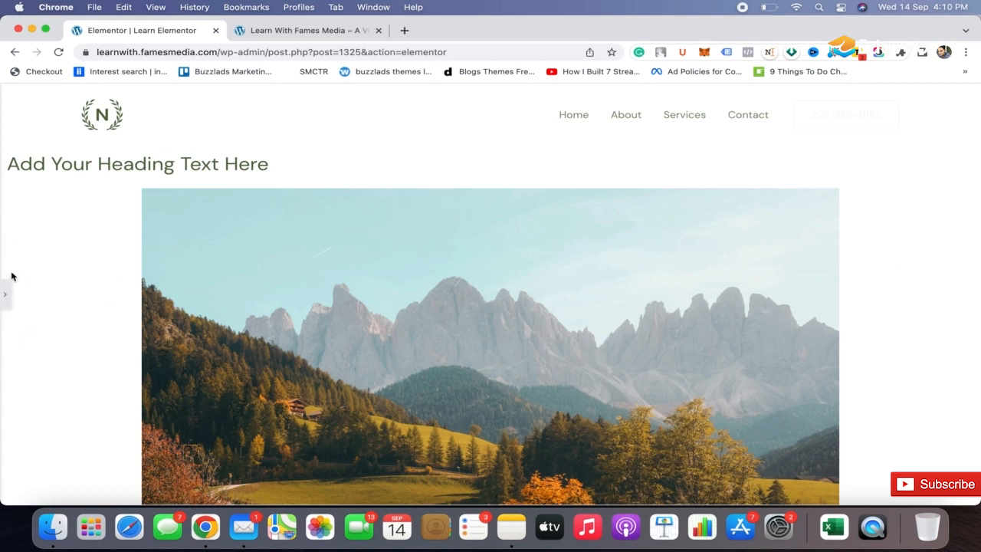
click(5, 295)
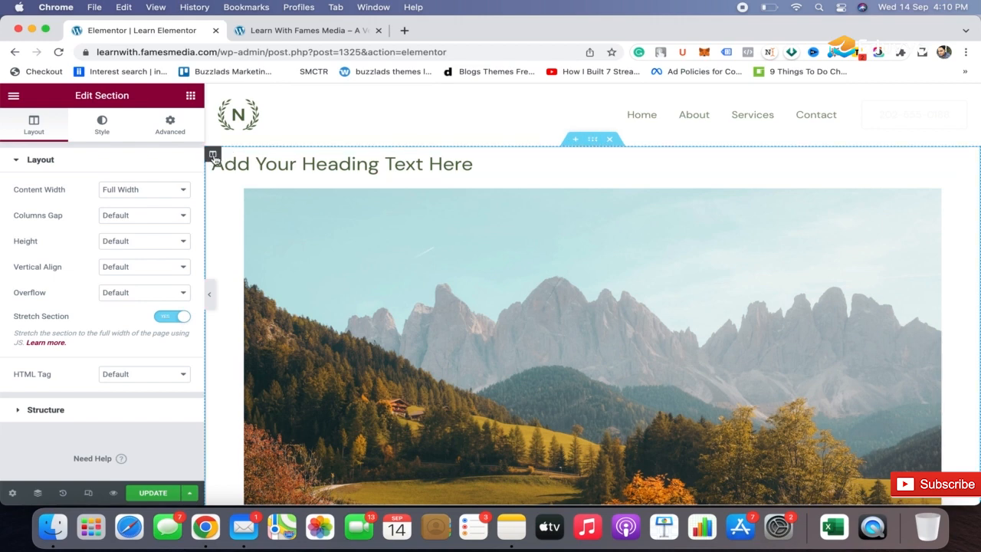
Step: Set the column's margin and padding to 0 px on all sides
click(214, 156)
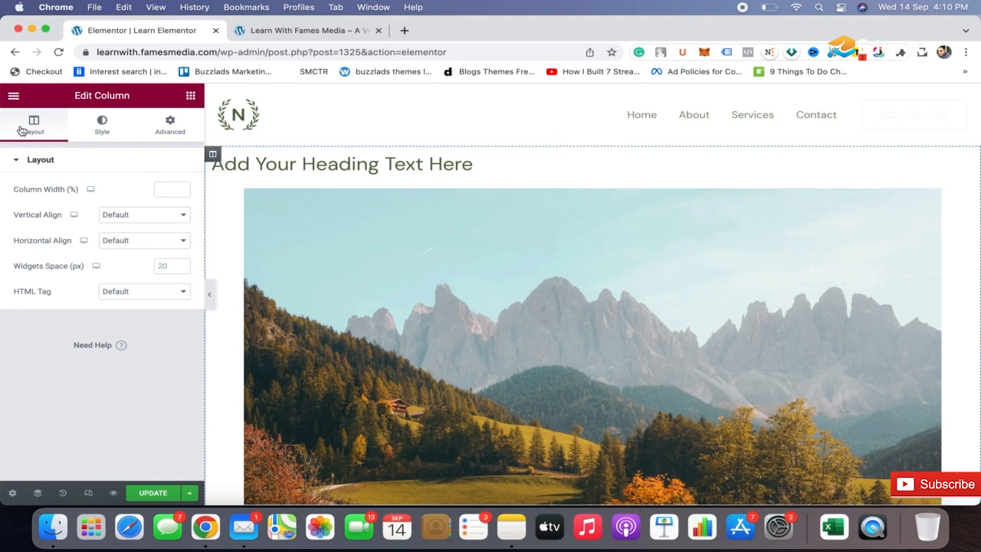
click(105, 128)
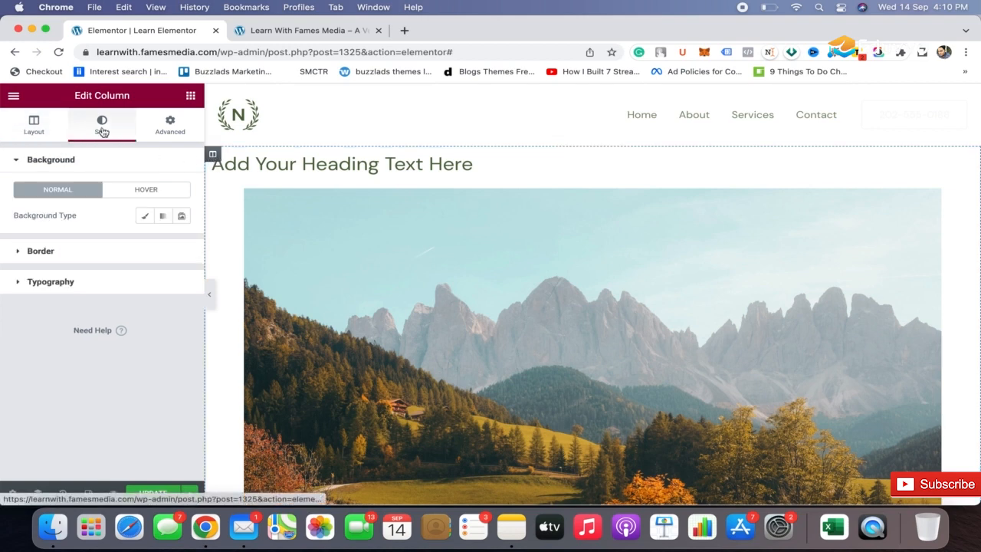
click(175, 131)
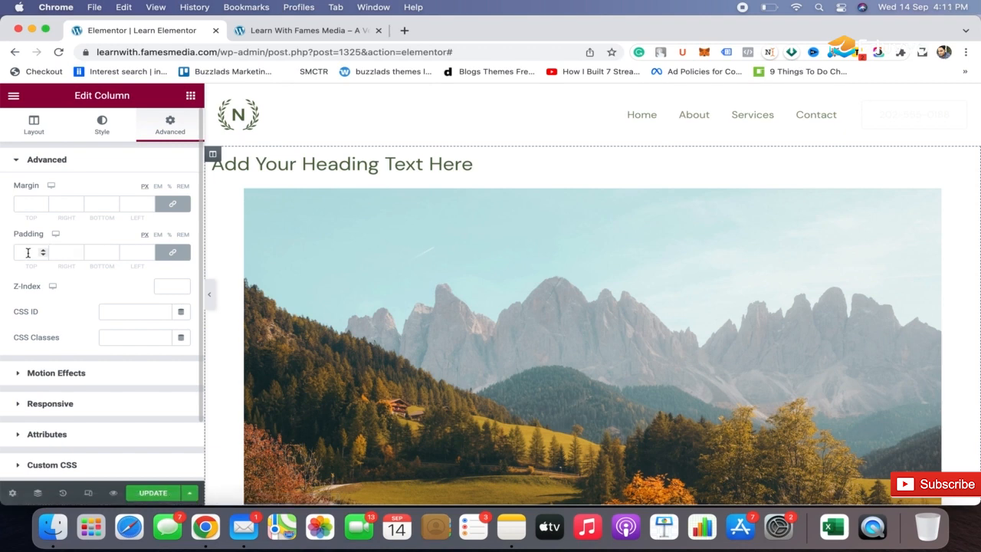
click(23, 201)
text(0)
click(22, 252)
text(0)
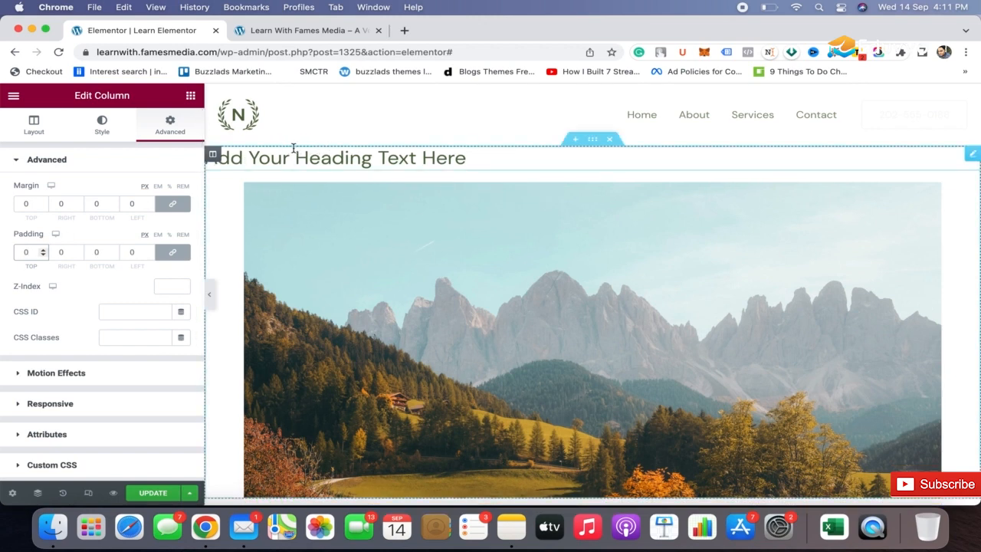
Step: Examine the image's spacing on the page with and without the editing panel, and recheck the section and column settings
scroll(280, 307, down, 2)
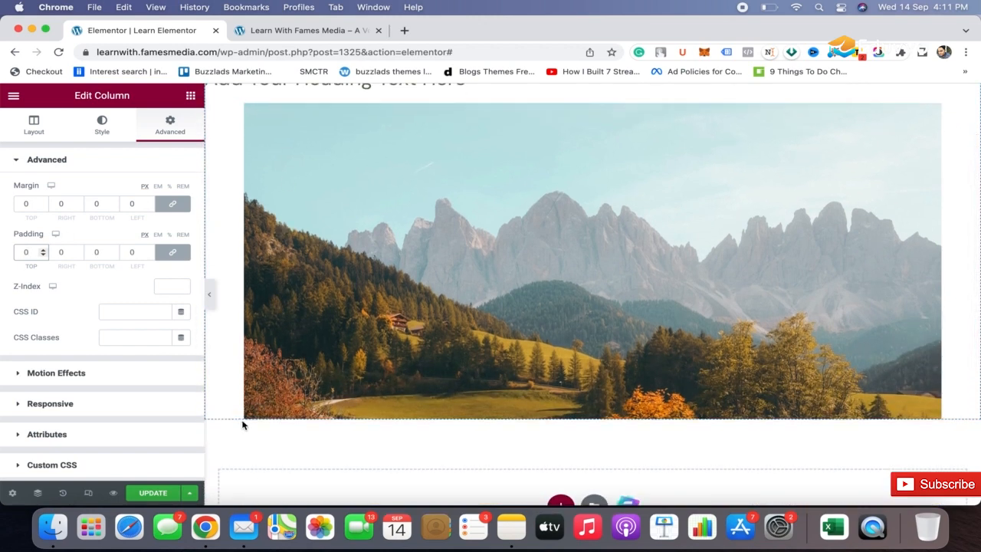
scroll(275, 281, up, 3)
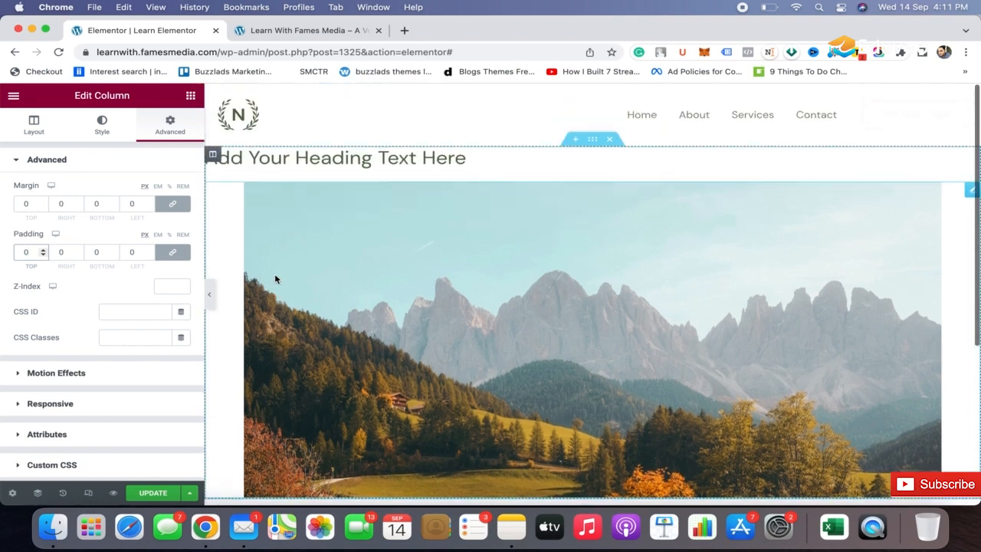
click(209, 294)
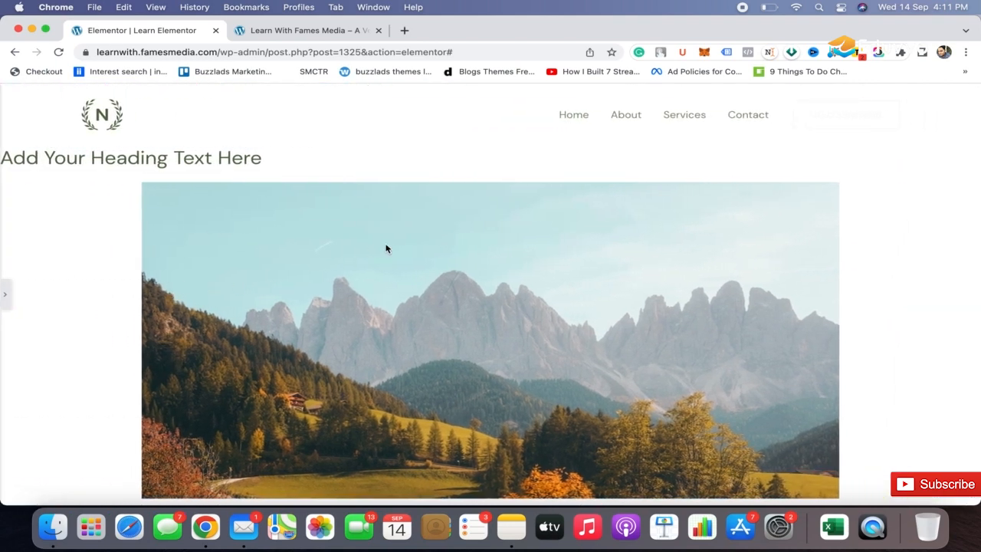
scroll(386, 249, down, 2)
scroll(387, 249, up, 2)
click(5, 295)
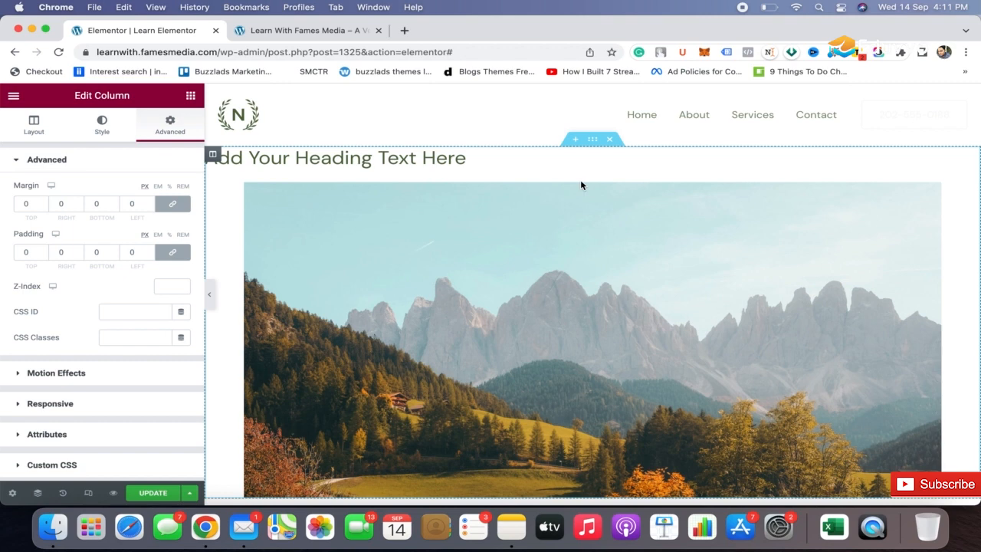
click(594, 141)
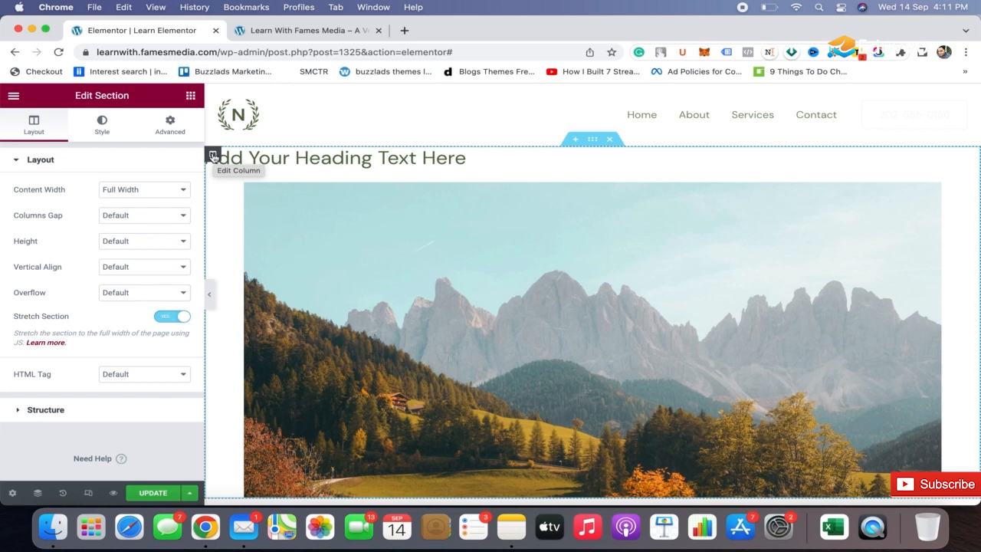
click(213, 156)
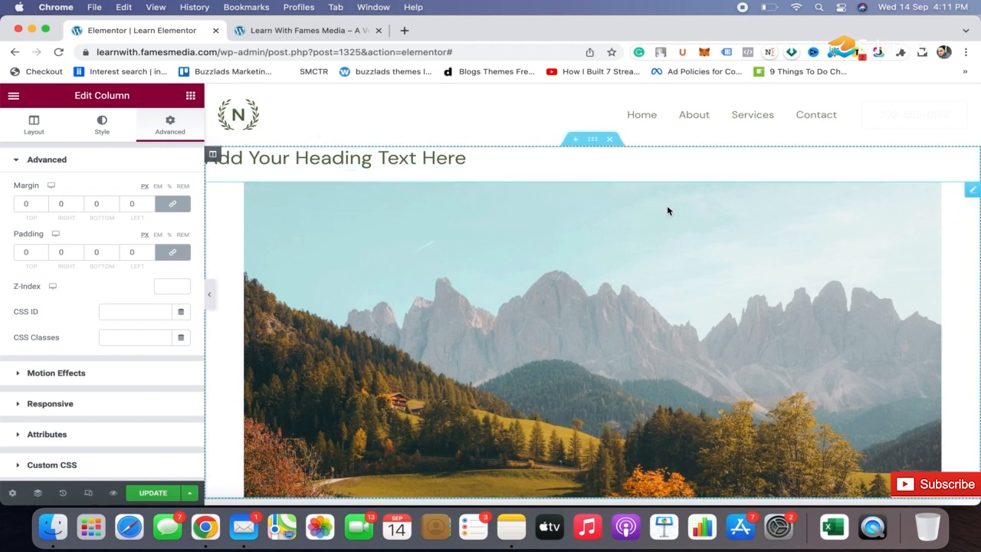
Step: Set the image widget's padding and margin to 0 px on all sides
click(971, 191)
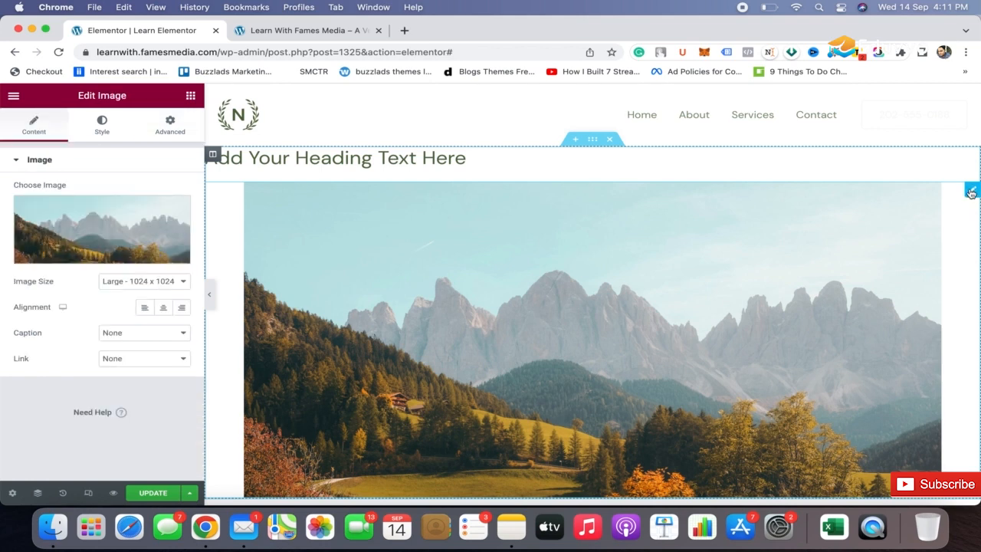
click(176, 121)
click(37, 252)
text(09)
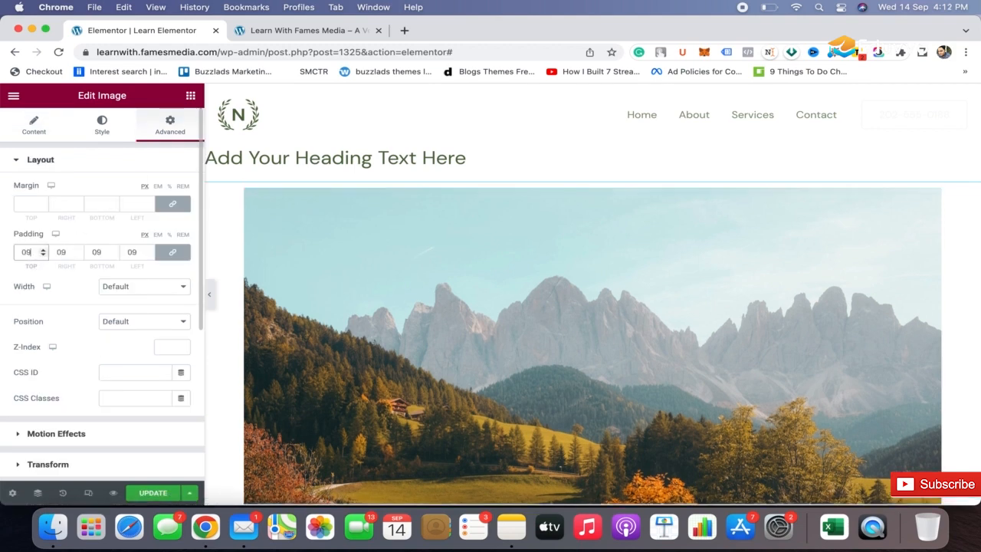
key(BackSpace)
key(BackSpace)
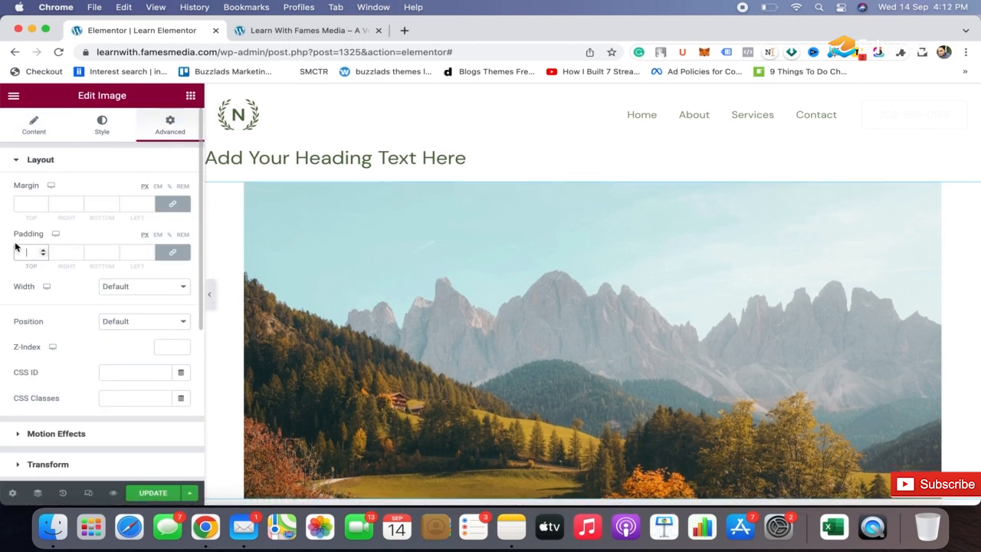
text(0)
click(31, 203)
text(0)
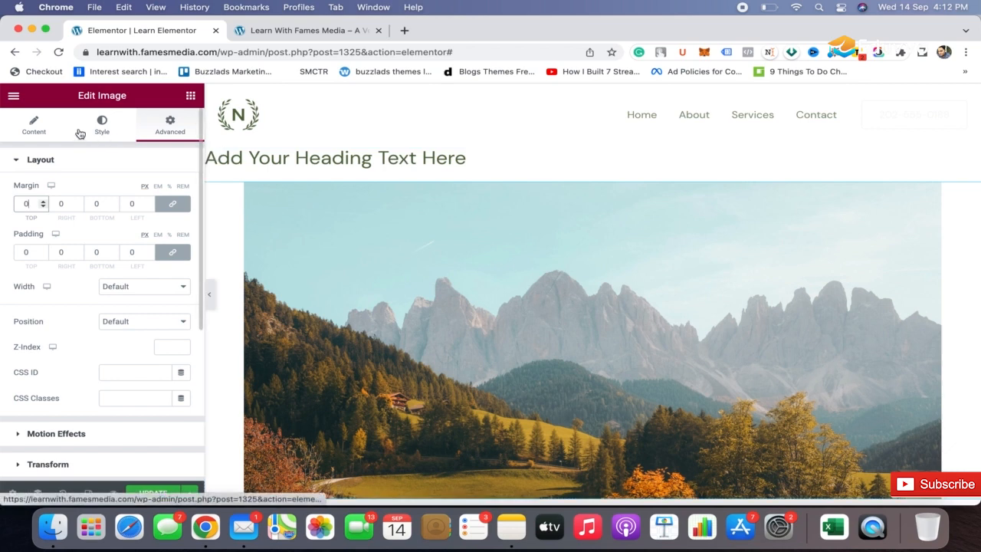
Step: Review the image's content options, the section's layout settings and the column's margin and padding
click(34, 125)
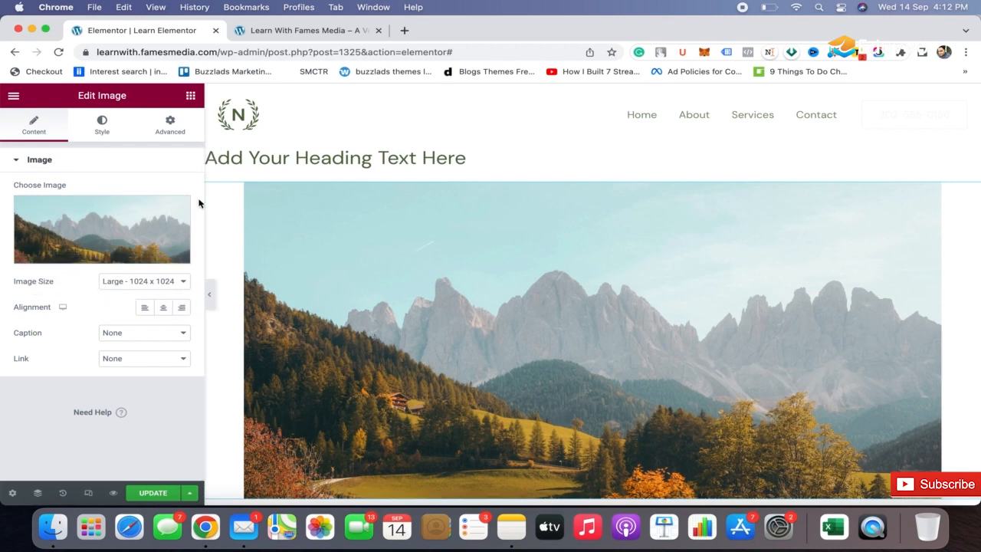
click(592, 141)
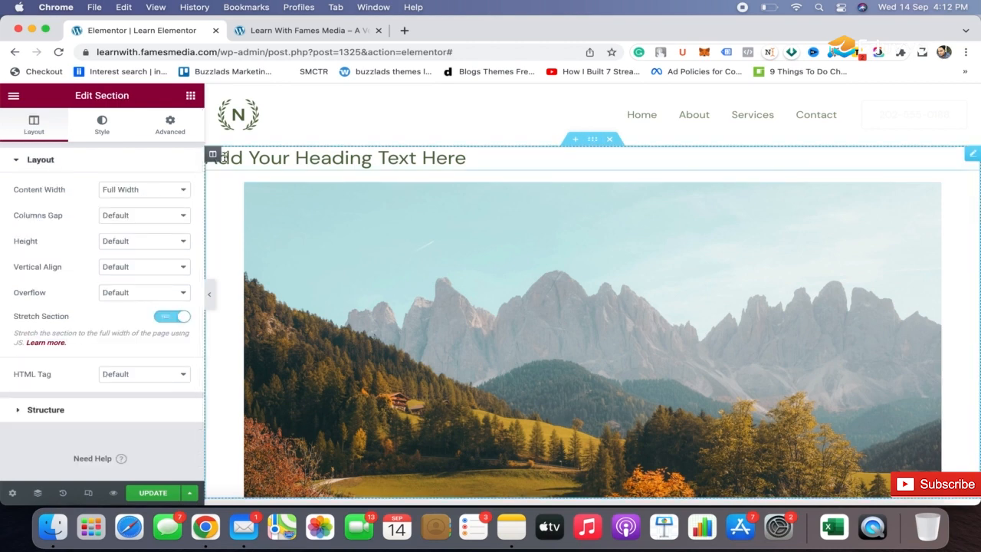
click(212, 154)
click(171, 124)
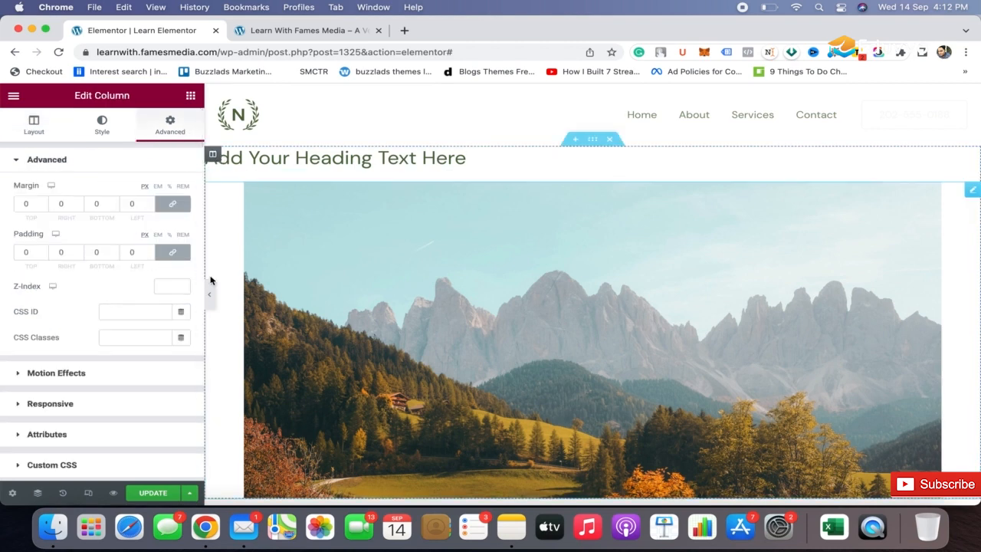
Step: Set the image widget's size to Full and preview the whole page with the editing panel hidden
click(972, 190)
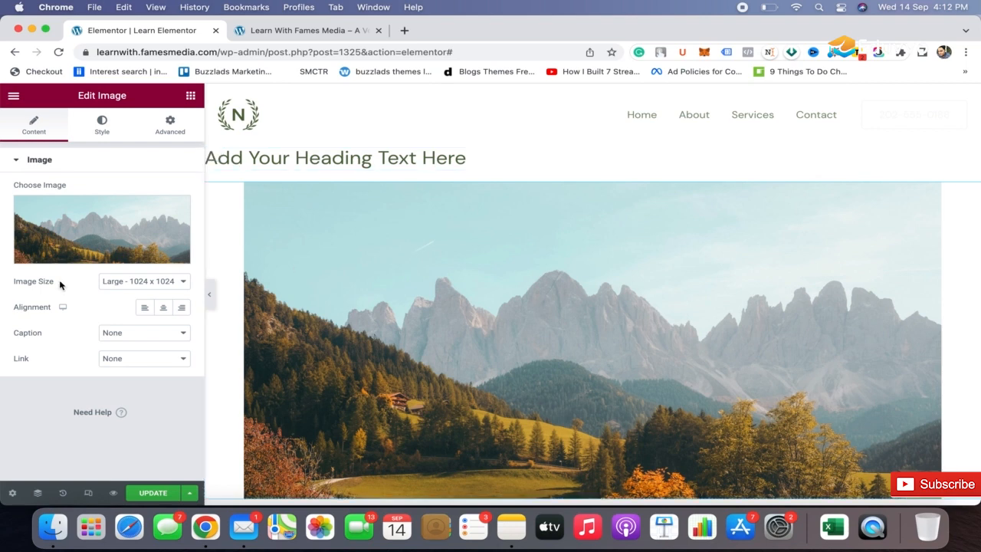
click(184, 290)
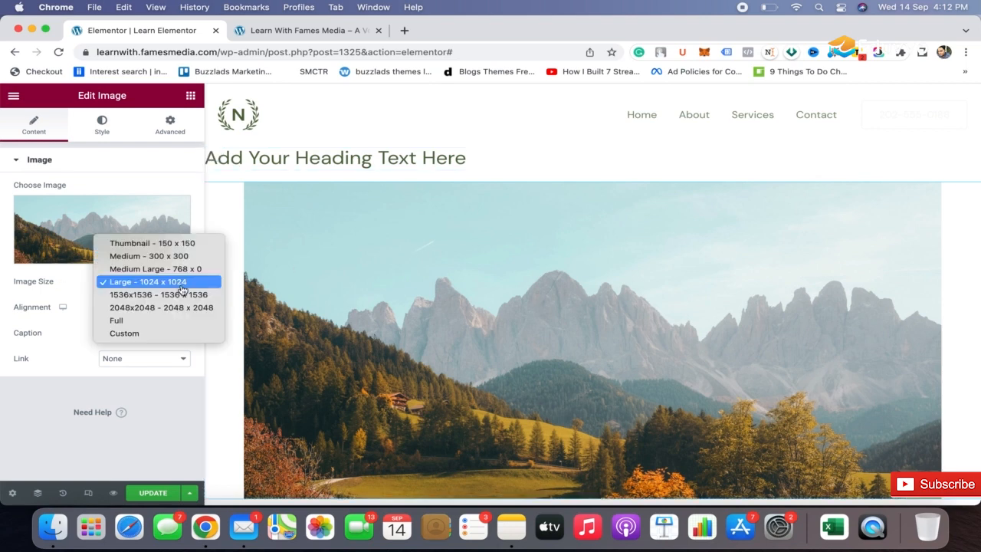
click(180, 320)
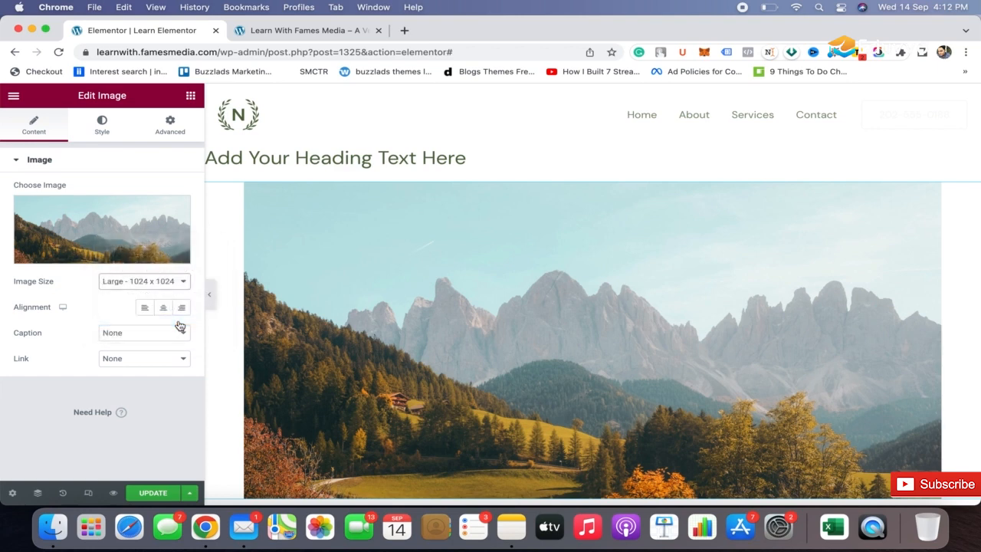
click(214, 296)
scroll(538, 233, down, 5)
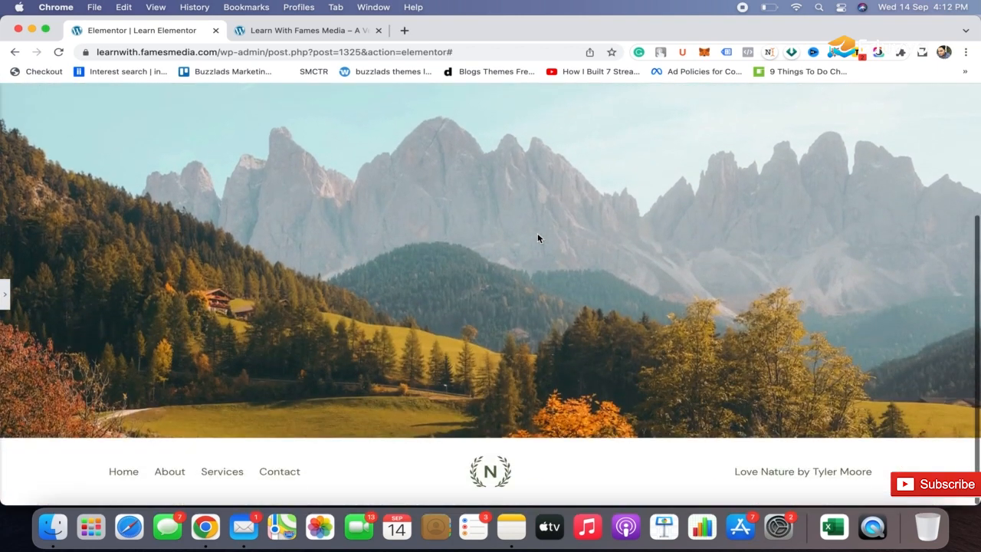
scroll(537, 238, up, 5)
scroll(538, 238, down, 5)
scroll(538, 248, up, 5)
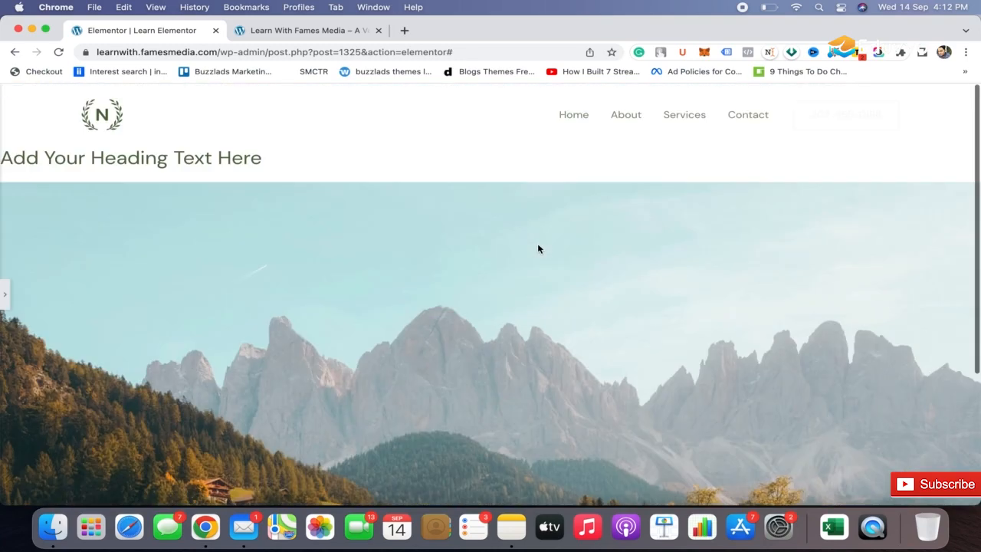
Step: Bring back the editing panel and review the section's layout settings and the column's margin and padding
click(4, 295)
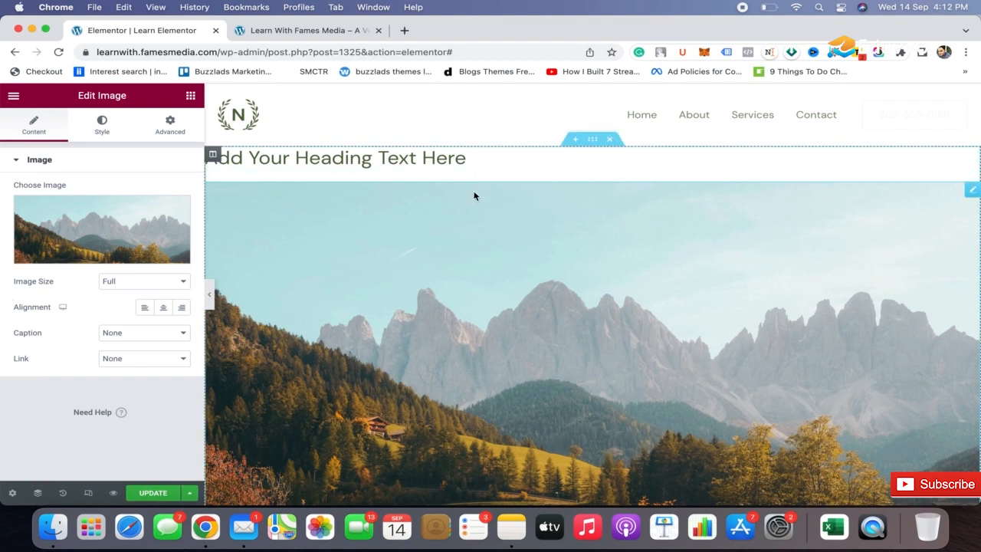
click(597, 144)
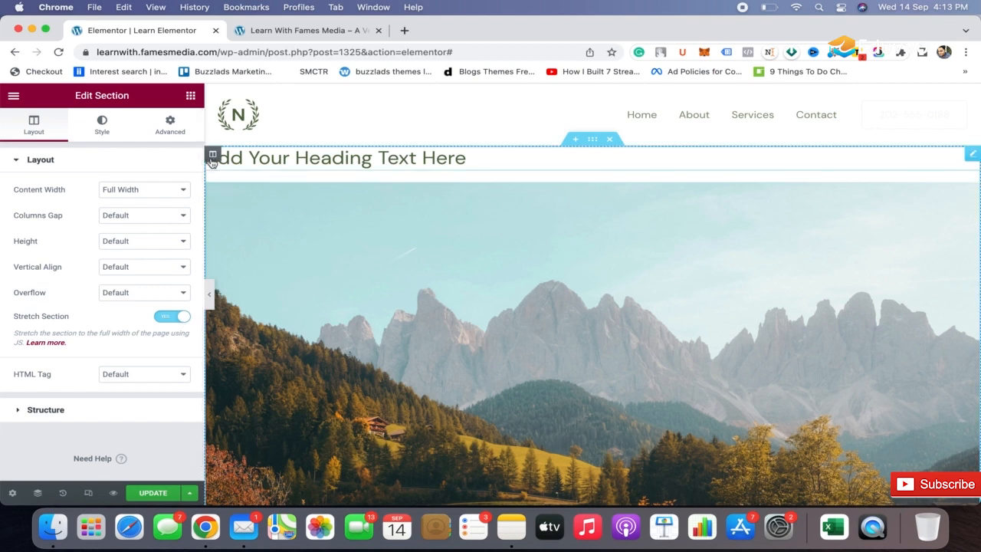
click(212, 155)
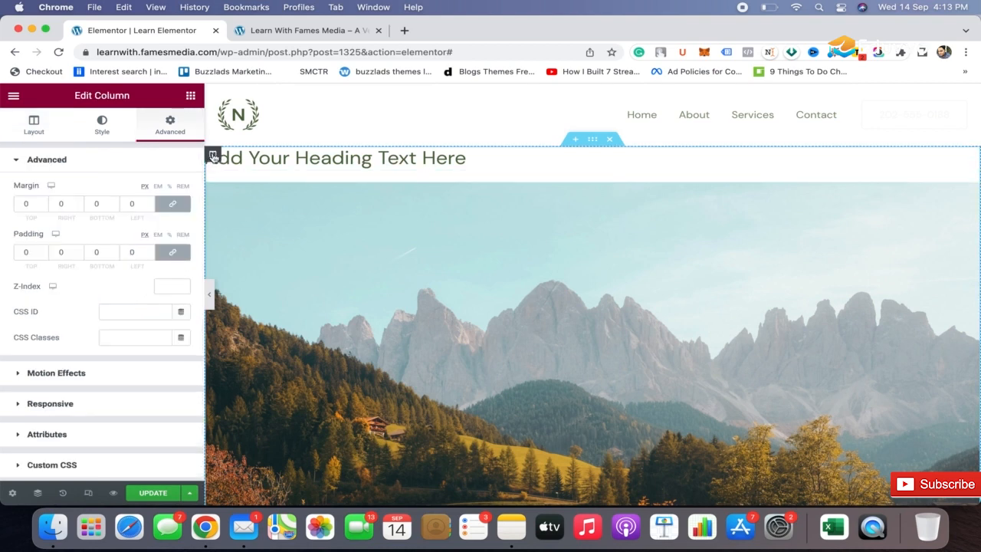
Step: Add a two-column section above the existing one and move the heading into its first column and the image into its second
click(577, 143)
click(560, 201)
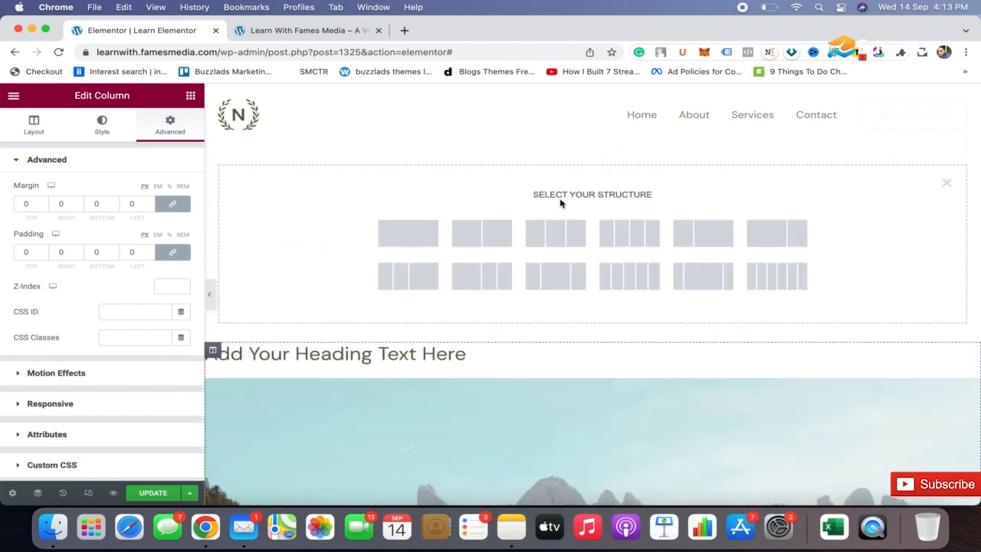
click(493, 242)
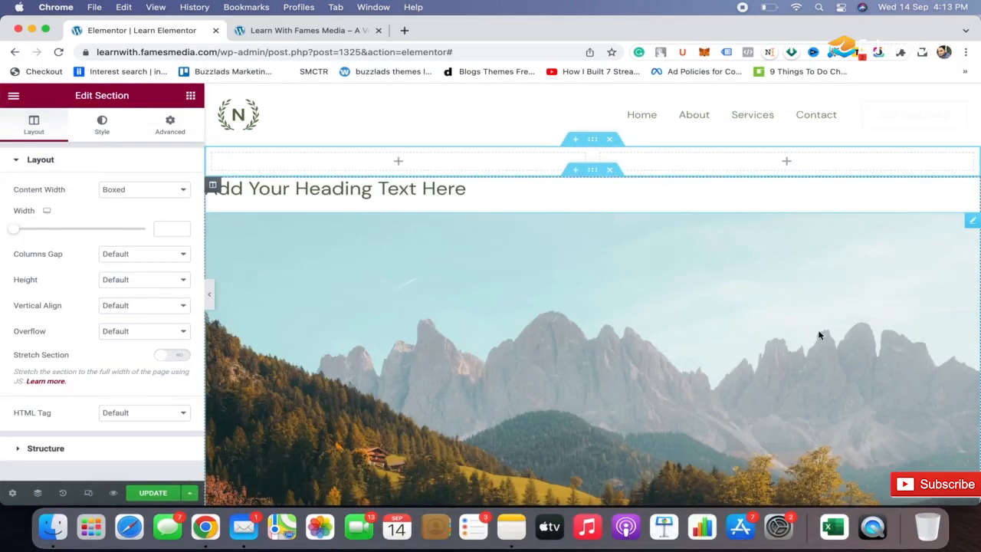
drag(971, 187, 434, 163)
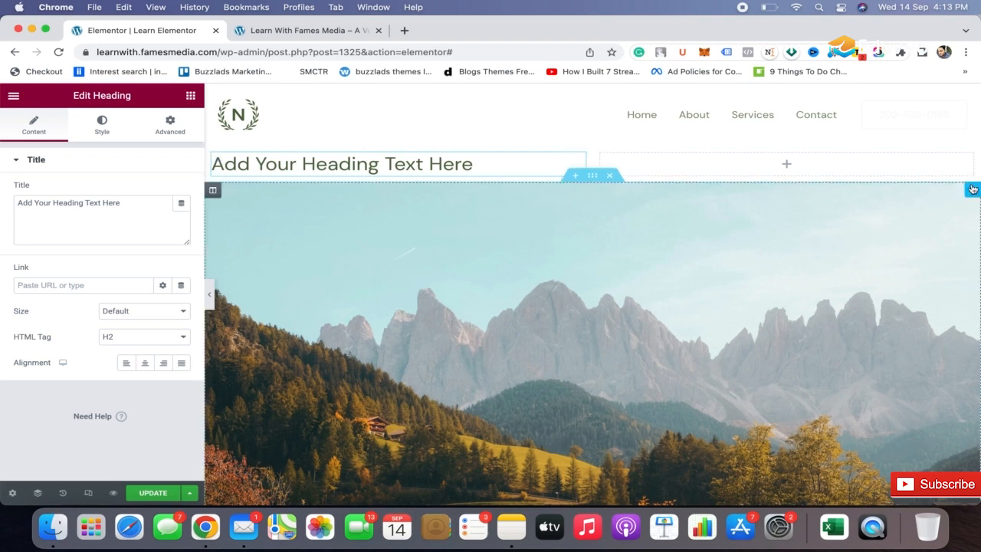
drag(972, 190, 887, 169)
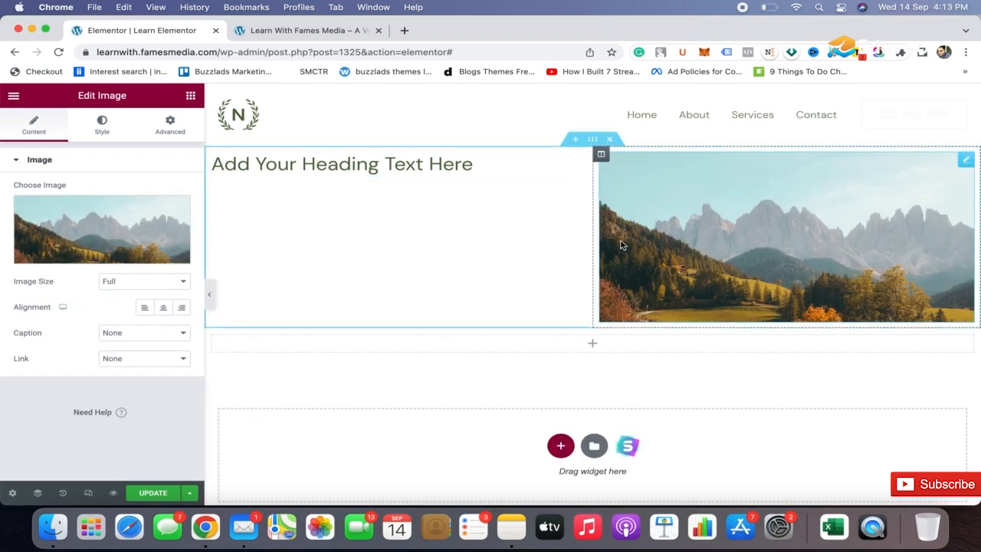
Step: Undo the image and heading moves and delete the empty two-column section
key(super+z)
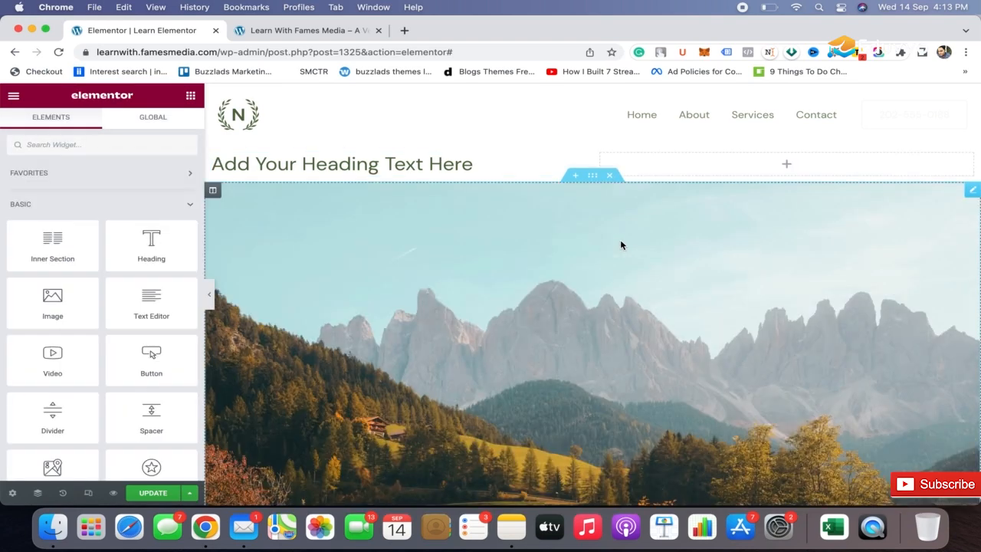
key(super+z)
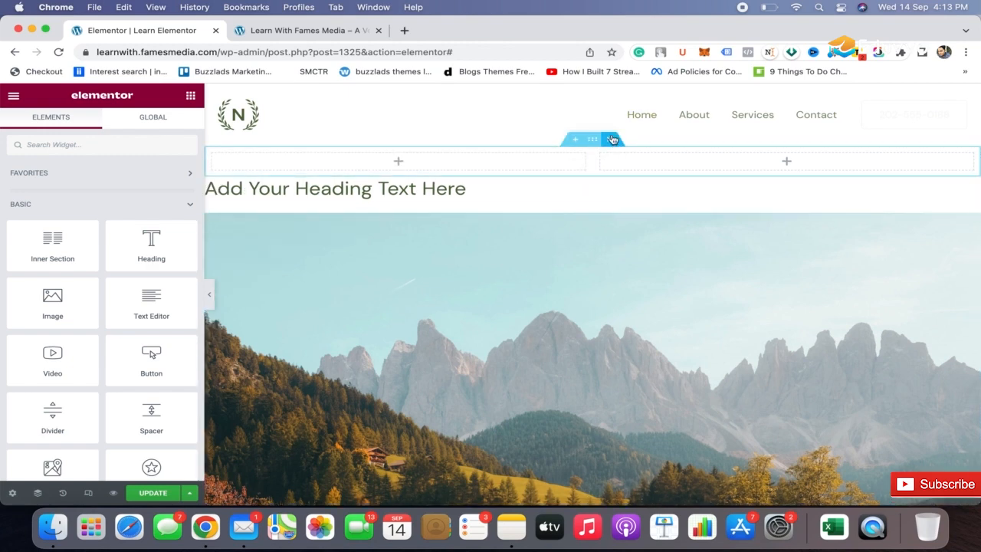
click(613, 144)
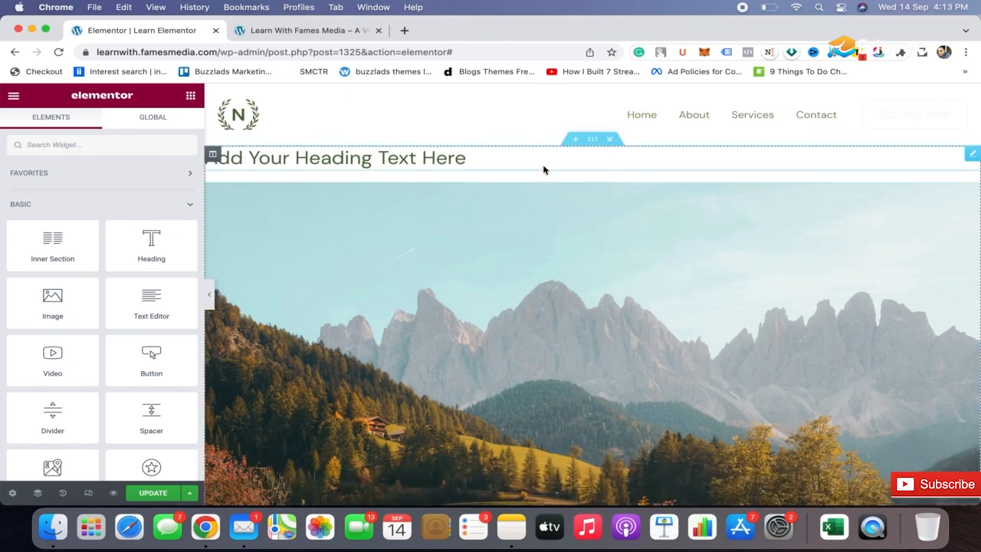
Step: Duplicate the column containing the heading and mountain image within its section
right_click(213, 158)
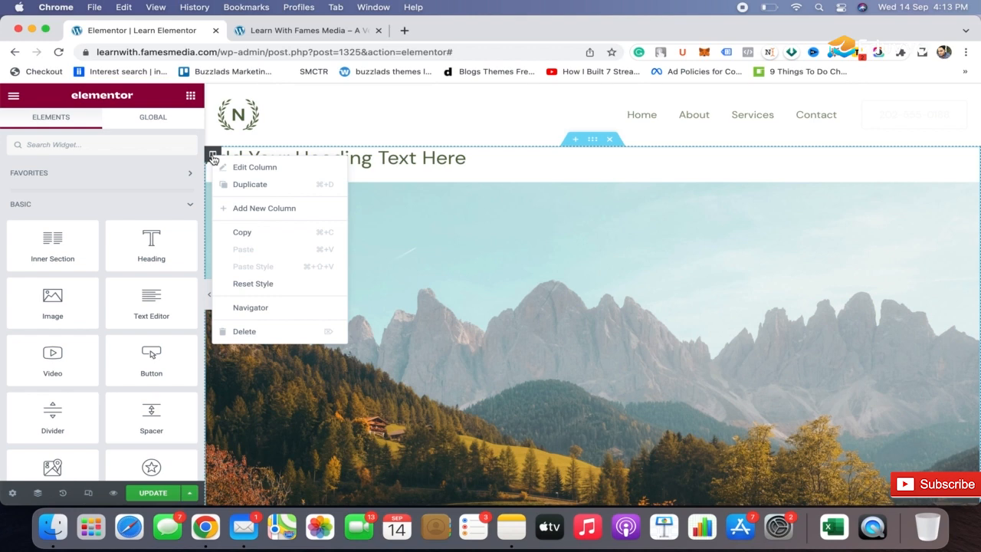
click(273, 190)
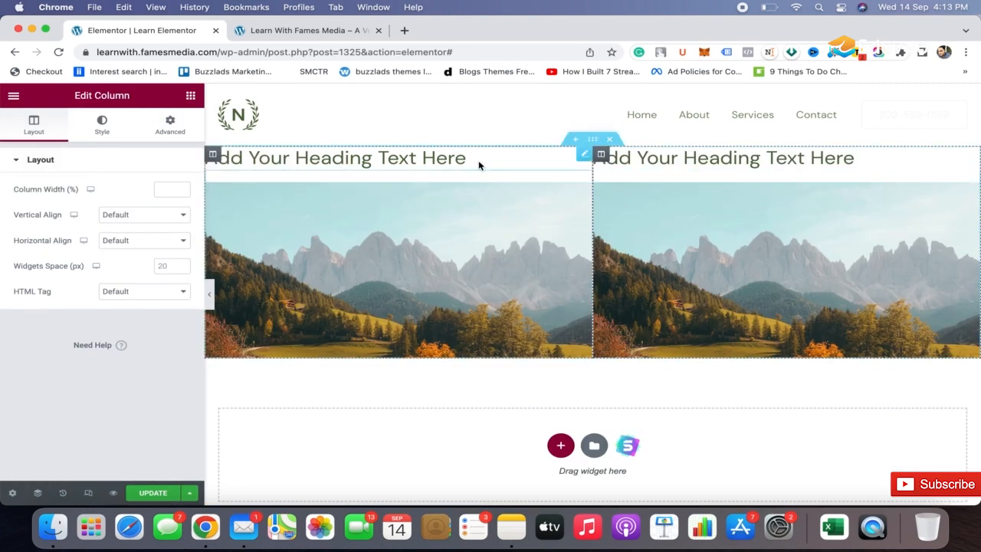
Step: Try the section's columns gap as Extended and Narrow, and preview the page with the editing panel hidden
click(594, 140)
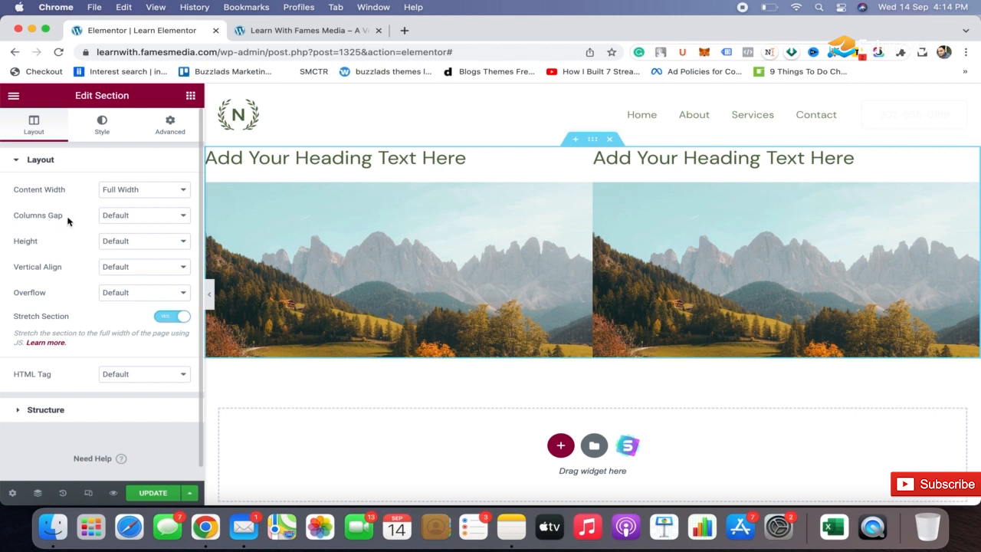
click(158, 218)
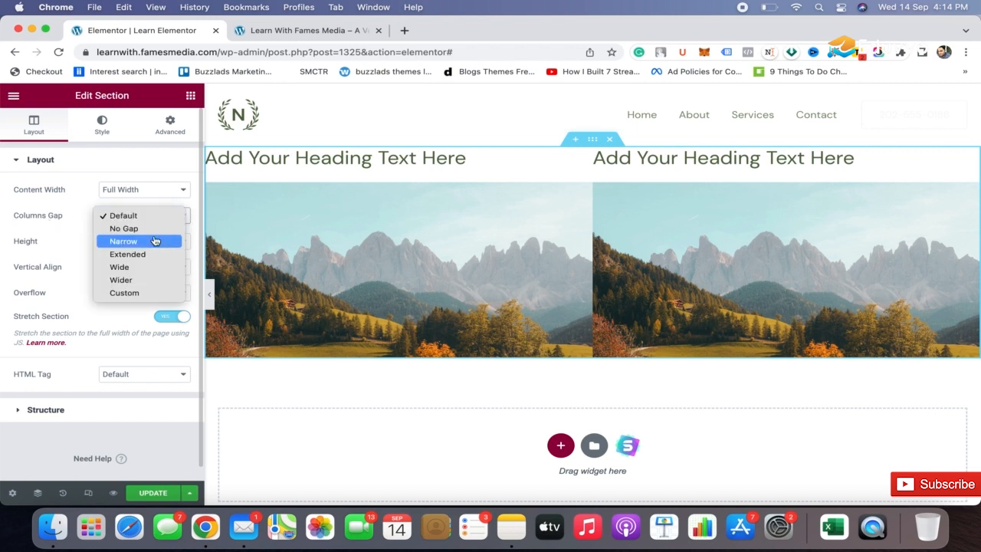
click(155, 255)
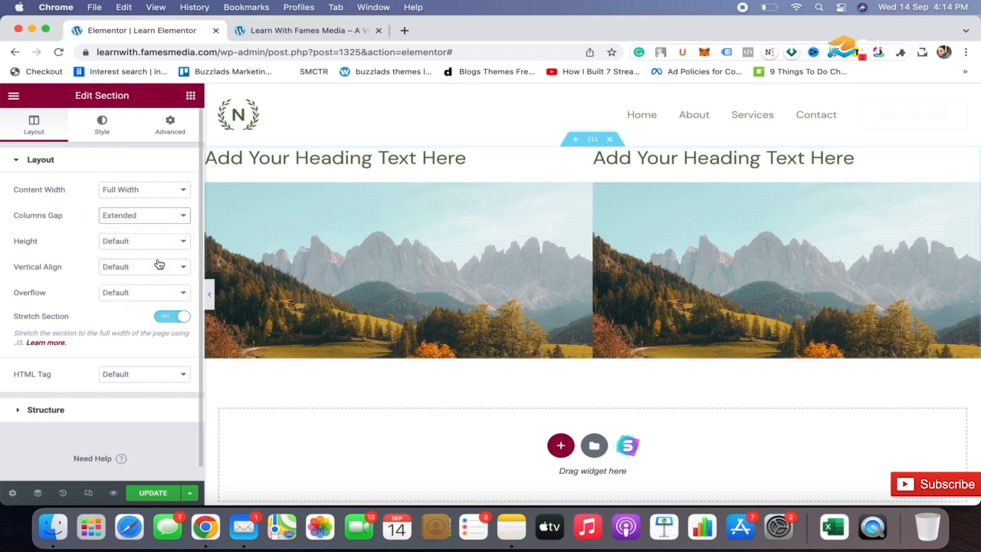
click(148, 219)
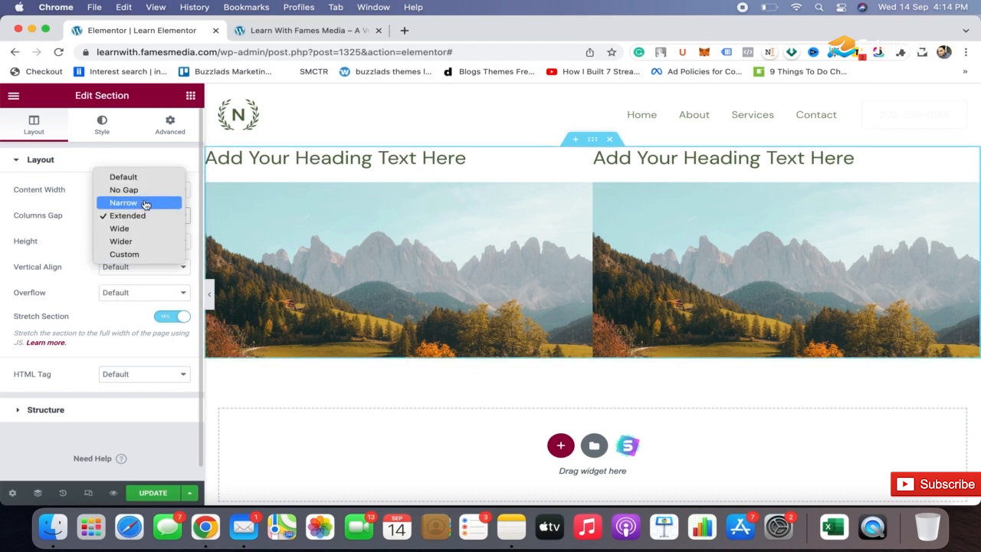
click(146, 203)
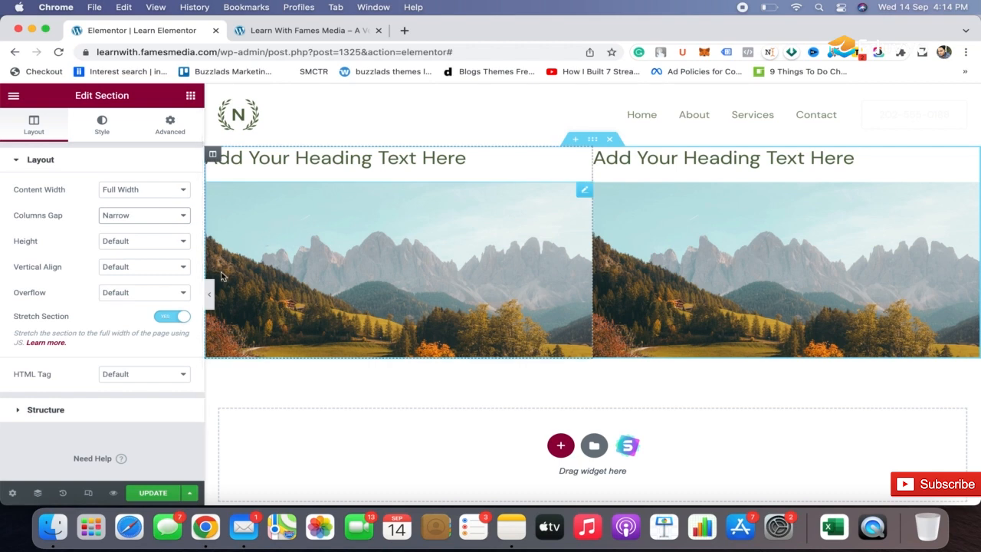
click(210, 299)
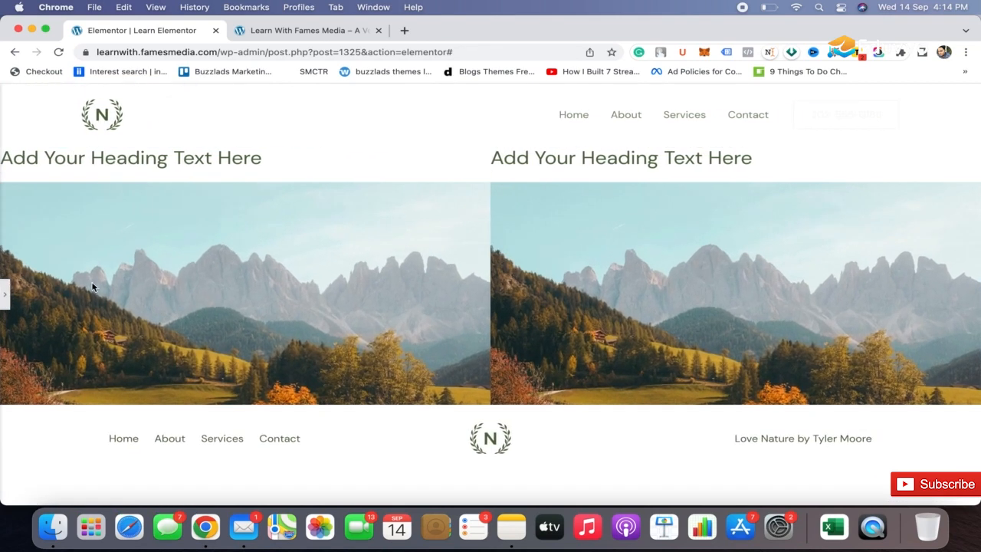
click(6, 293)
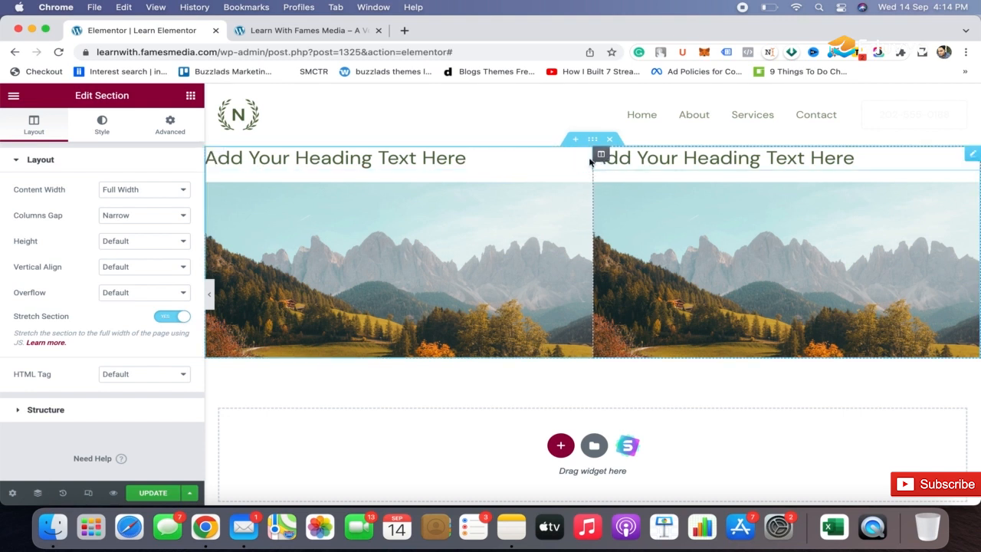
Step: Try the Wide columns gap on the section and restore the gap to Default
click(167, 217)
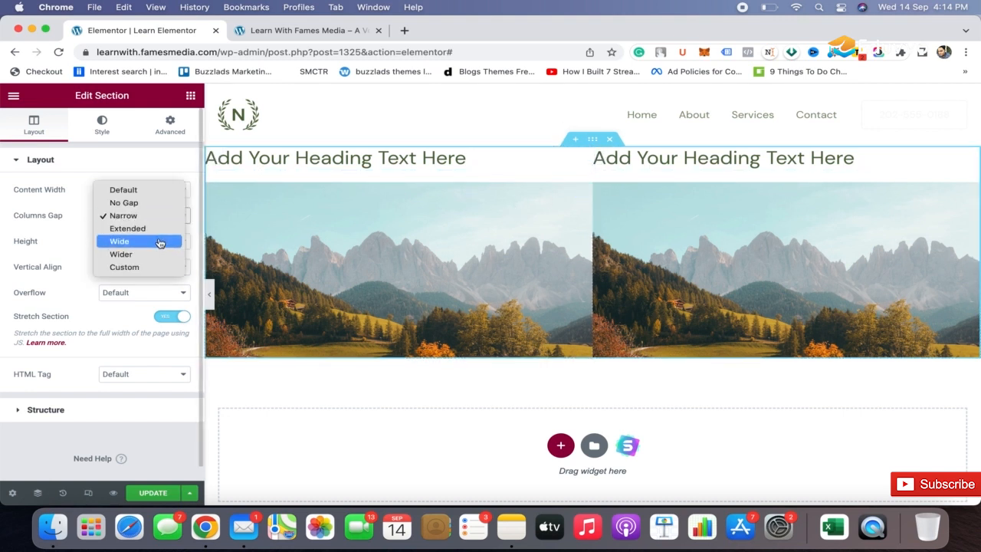
click(159, 243)
click(177, 219)
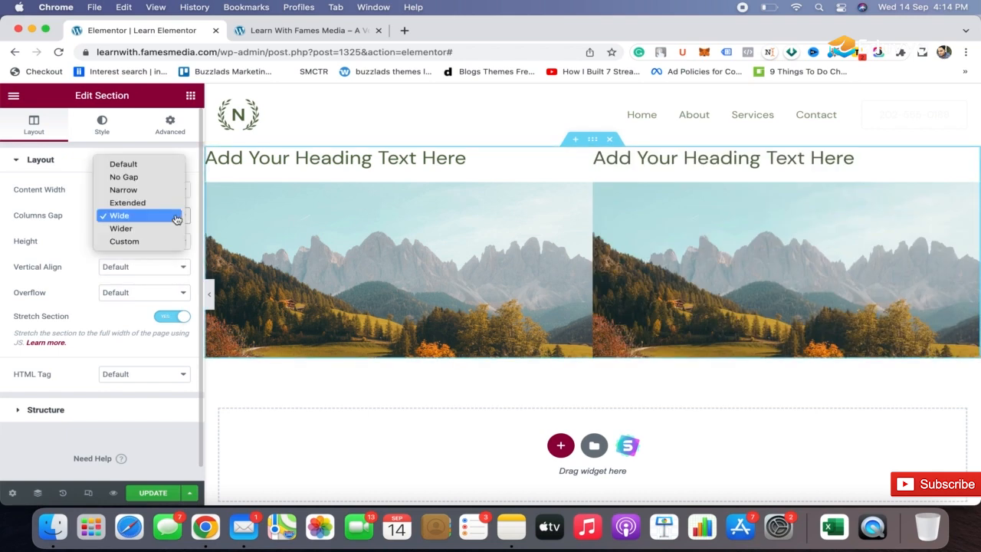
click(160, 164)
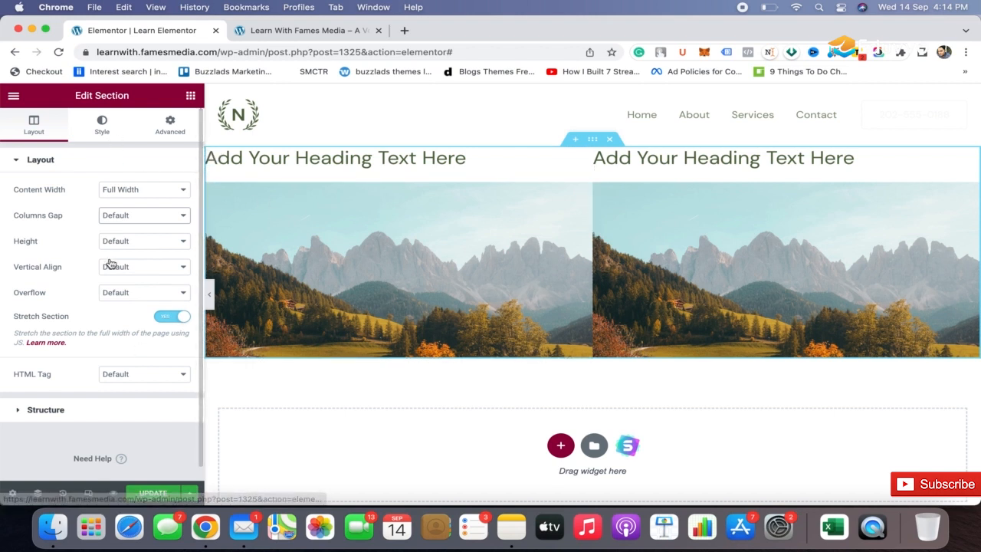
Step: Review the section's available height and vertical alignment options without changing them
click(179, 246)
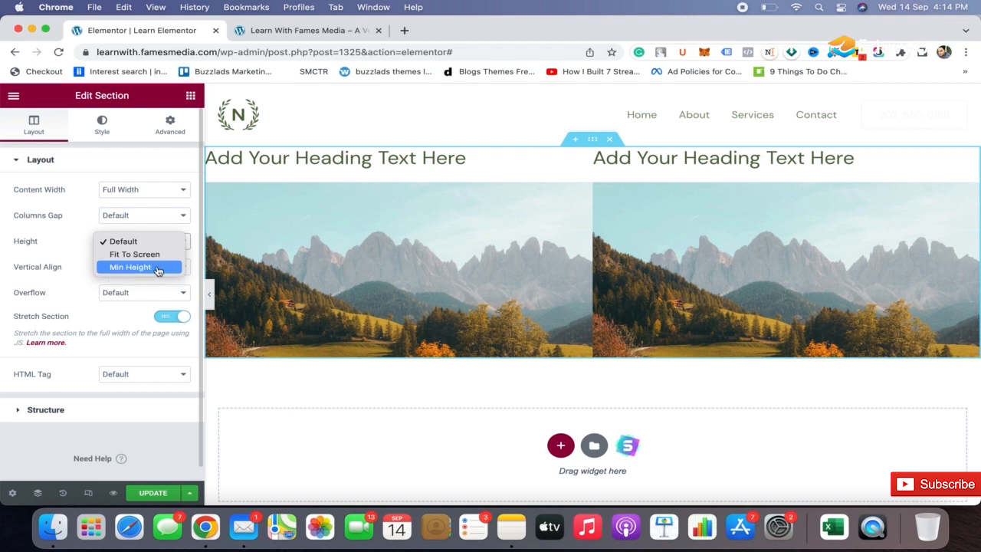
click(49, 237)
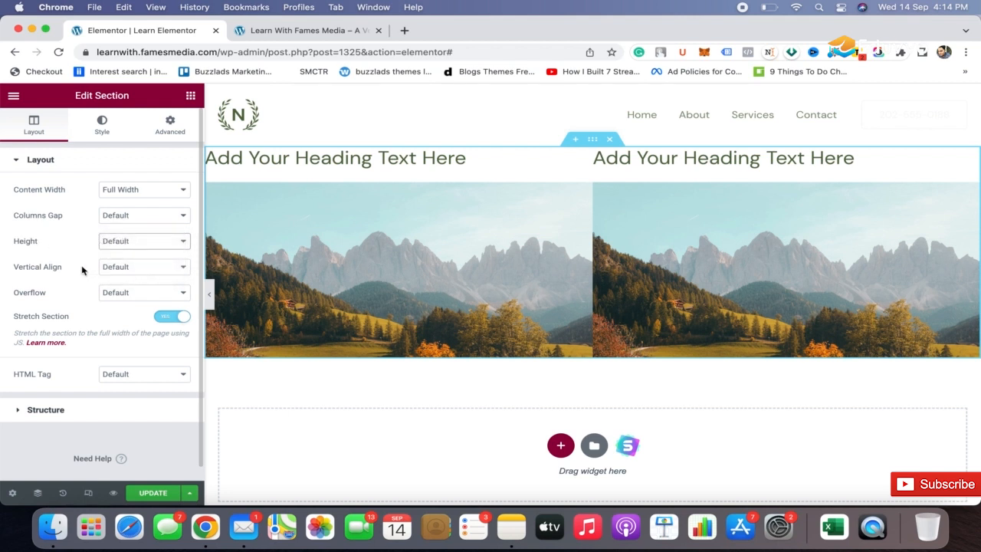
click(146, 267)
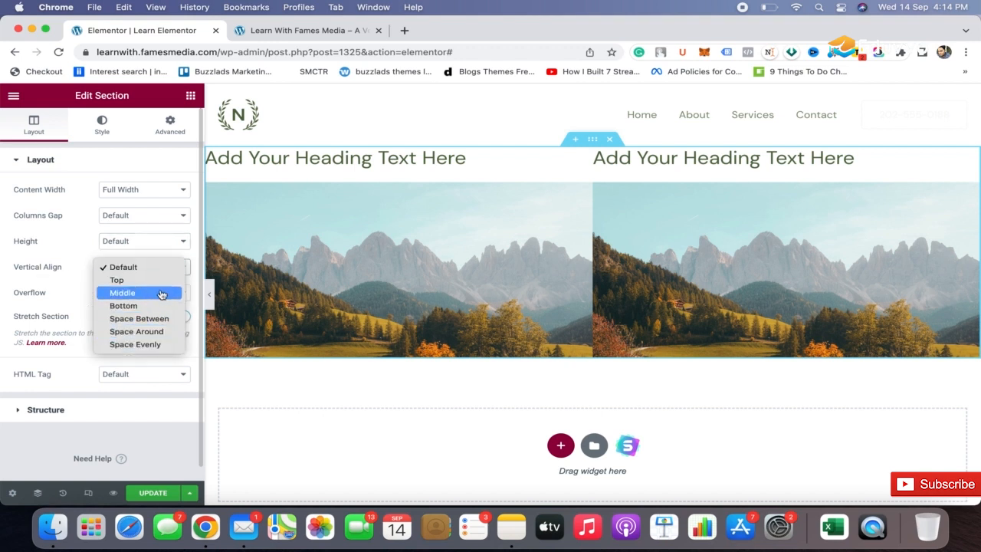
click(78, 246)
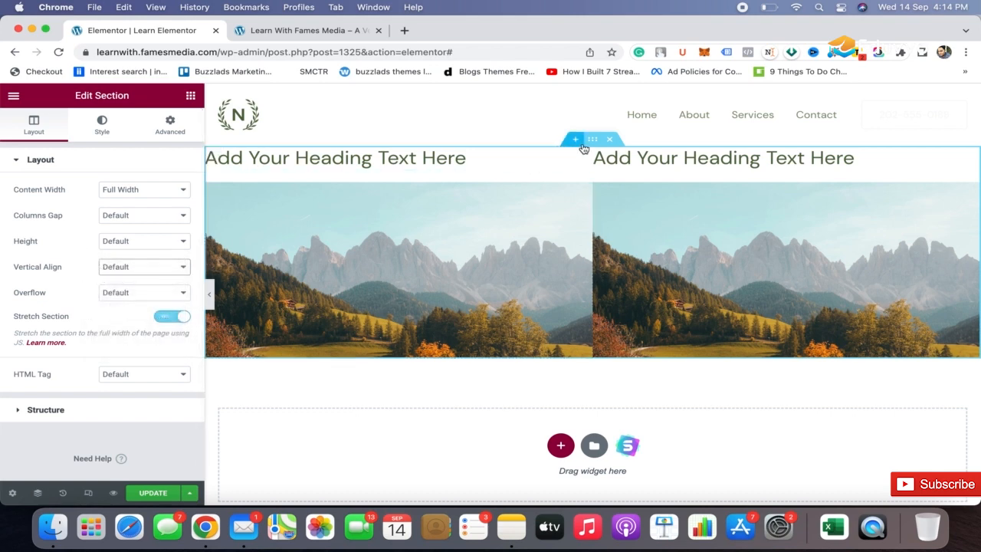
Step: Compare the margin and padding settings of the section with those of its first column
click(176, 128)
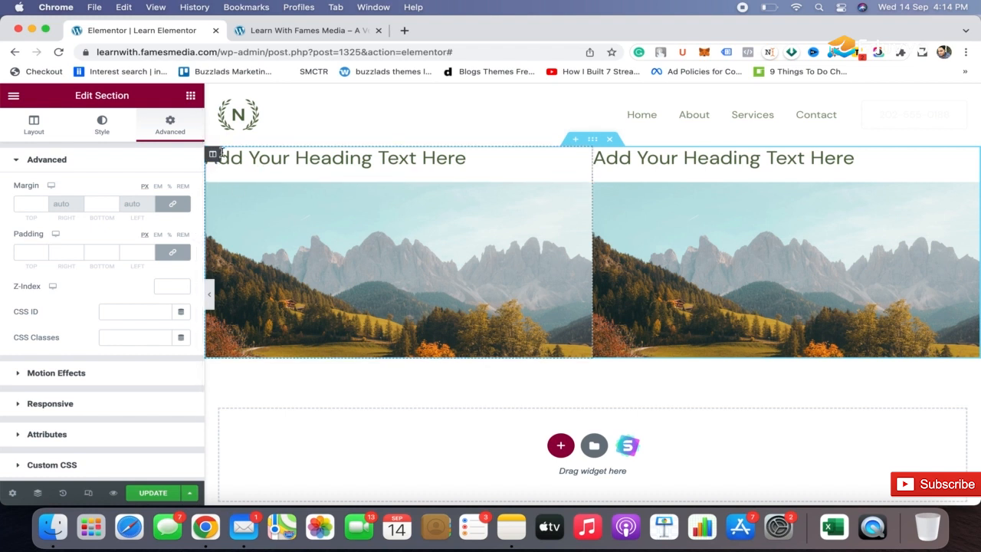
click(213, 155)
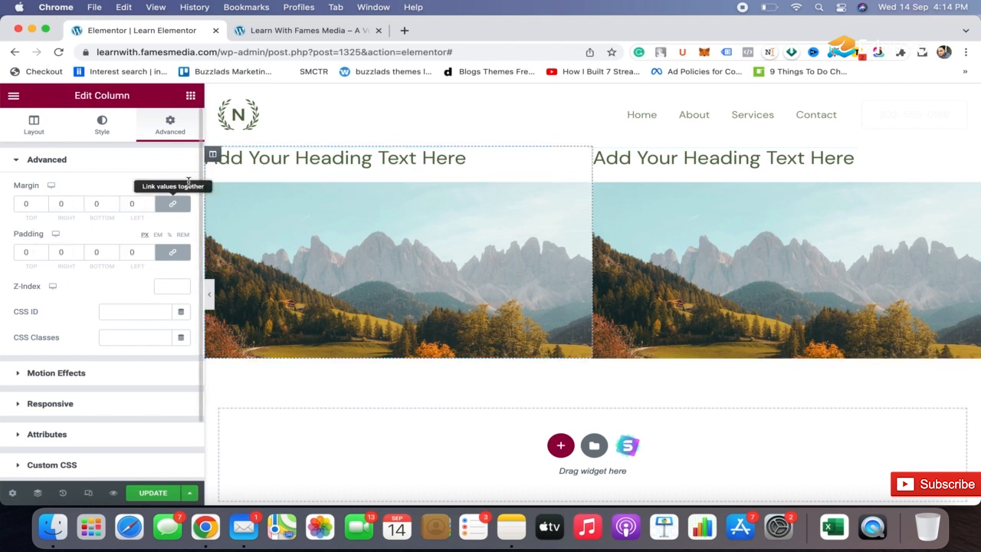
click(592, 140)
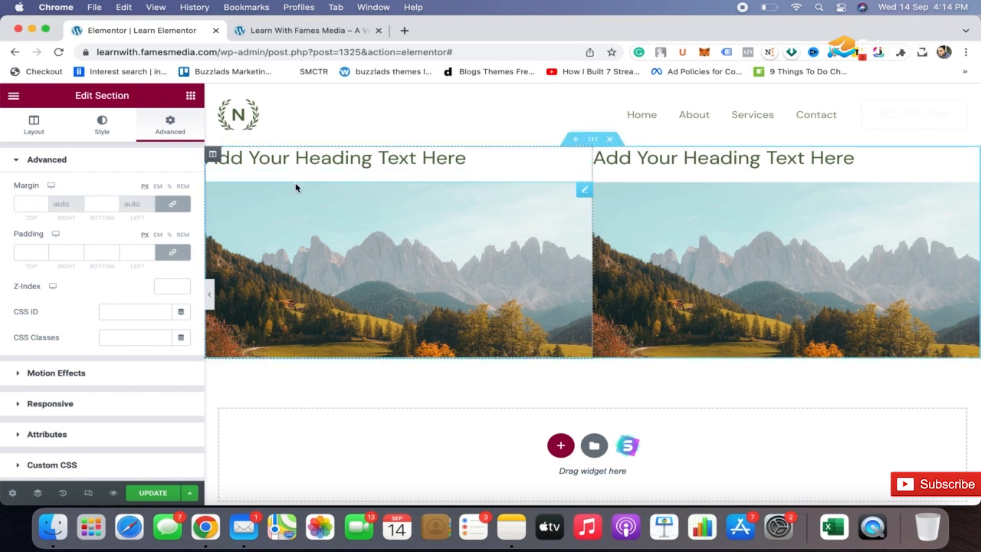
Step: Examine the section's height, overflow and HTML tag choices and its column structure options
click(34, 130)
click(142, 242)
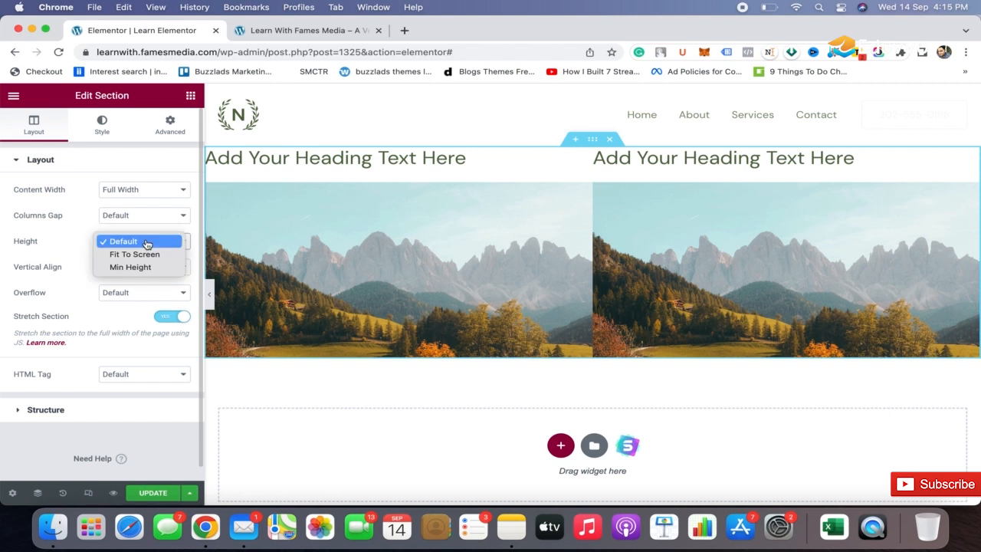
click(82, 259)
click(154, 292)
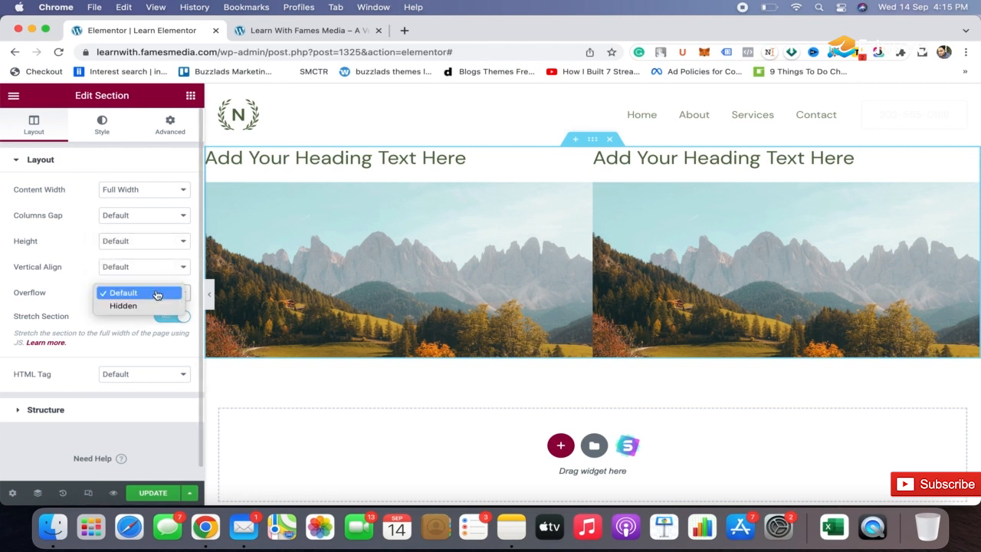
click(156, 295)
scroll(74, 297, down, 1)
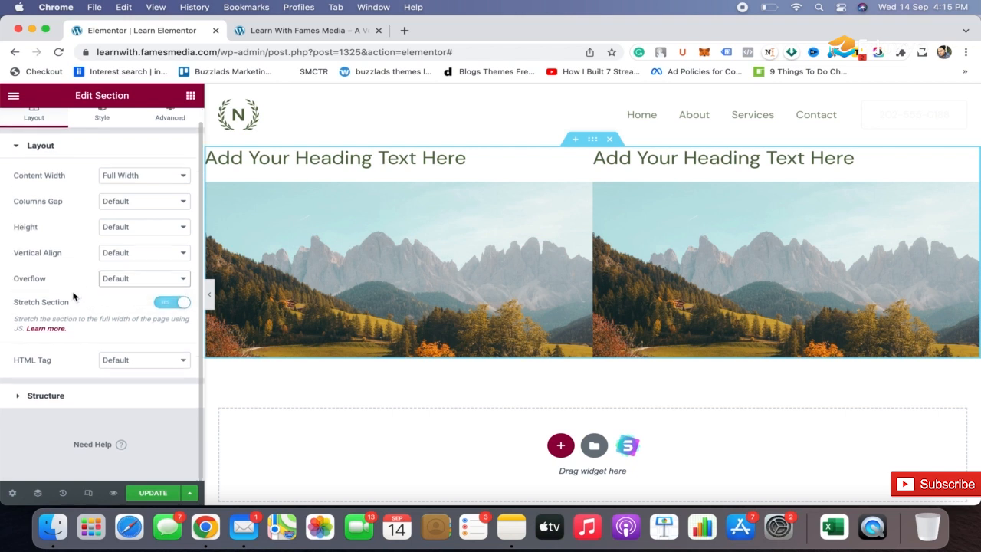
click(154, 365)
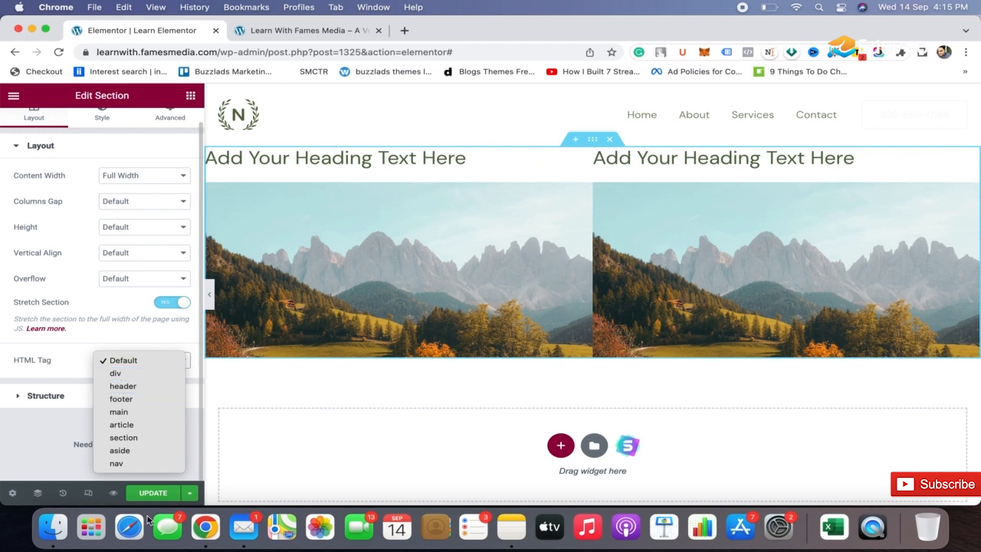
click(67, 367)
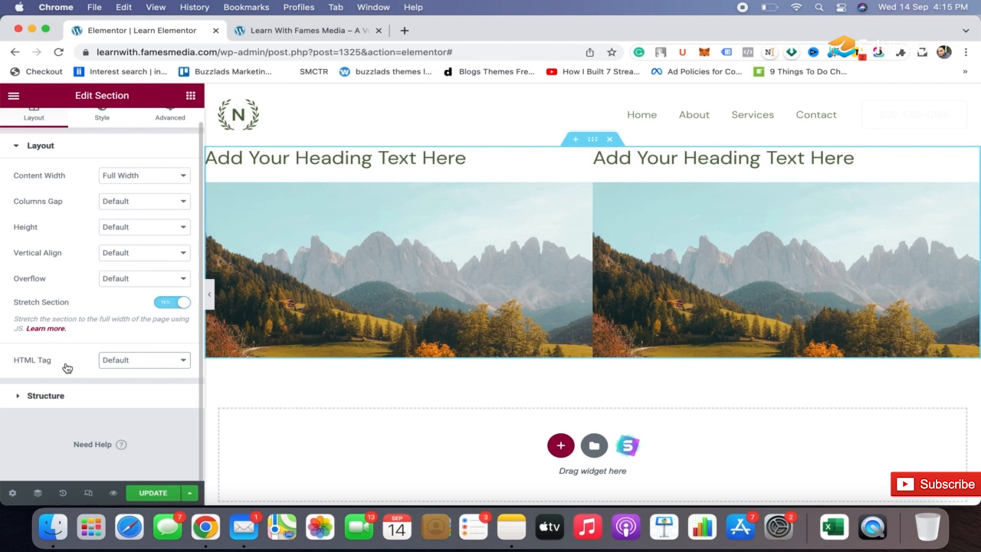
click(98, 395)
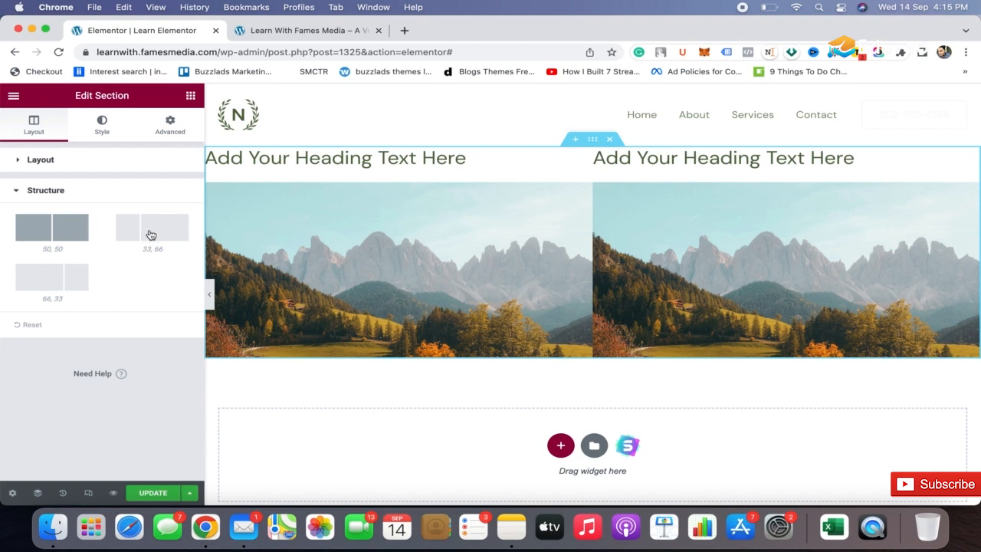
Step: Review the column structures offered for a new section above the existing one, and dismiss the chooser
click(575, 140)
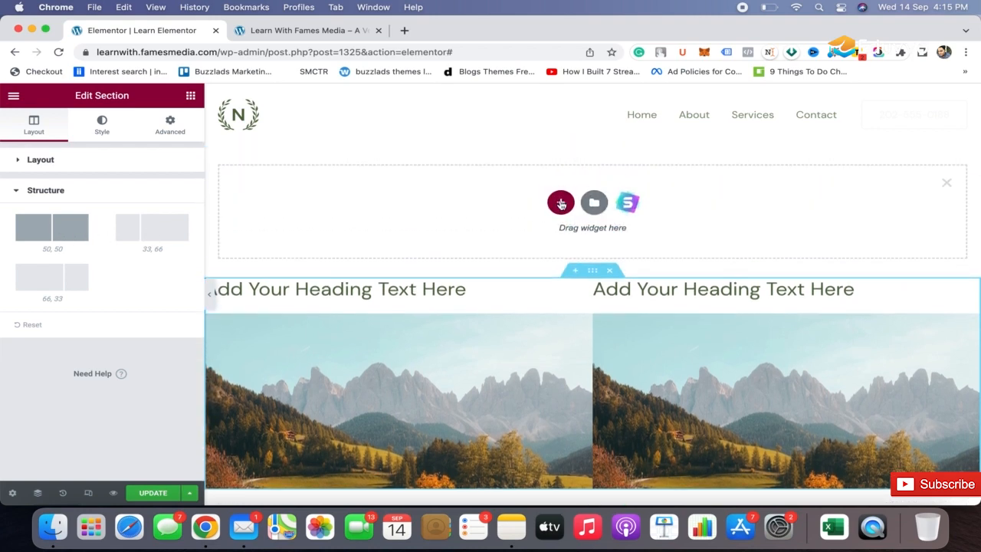
click(561, 204)
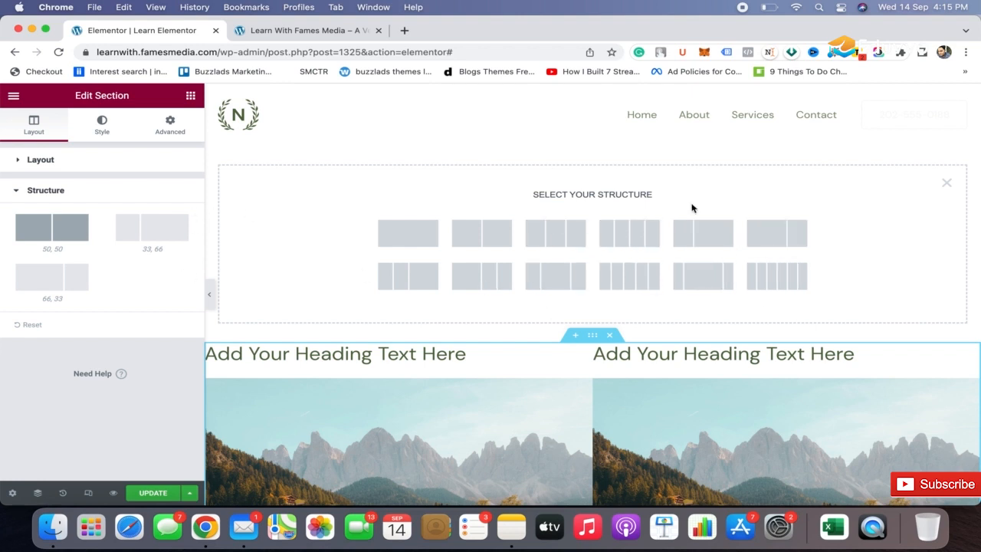
click(947, 182)
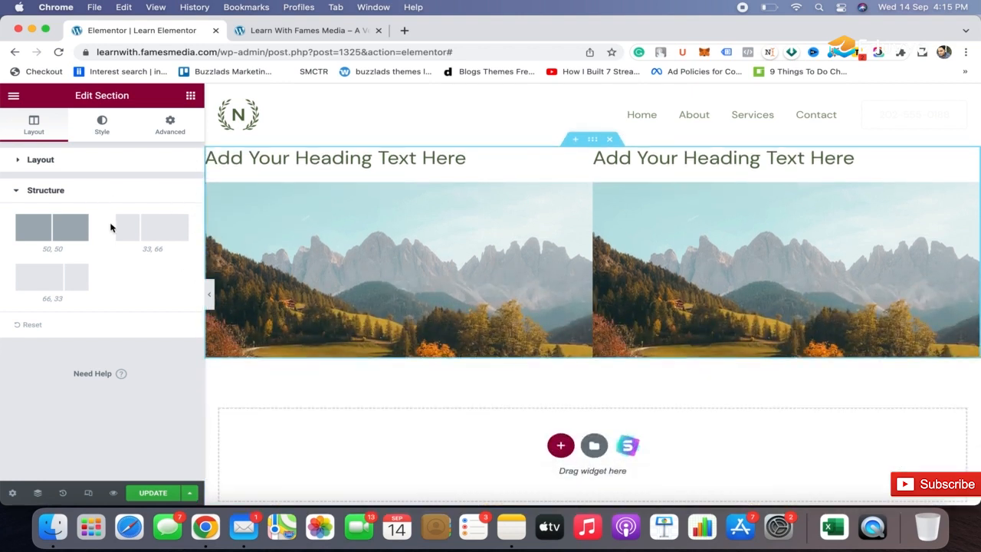
Step: Try the 33/66 and 66/33 column structures on the section and restore the 50/50 structure
click(155, 231)
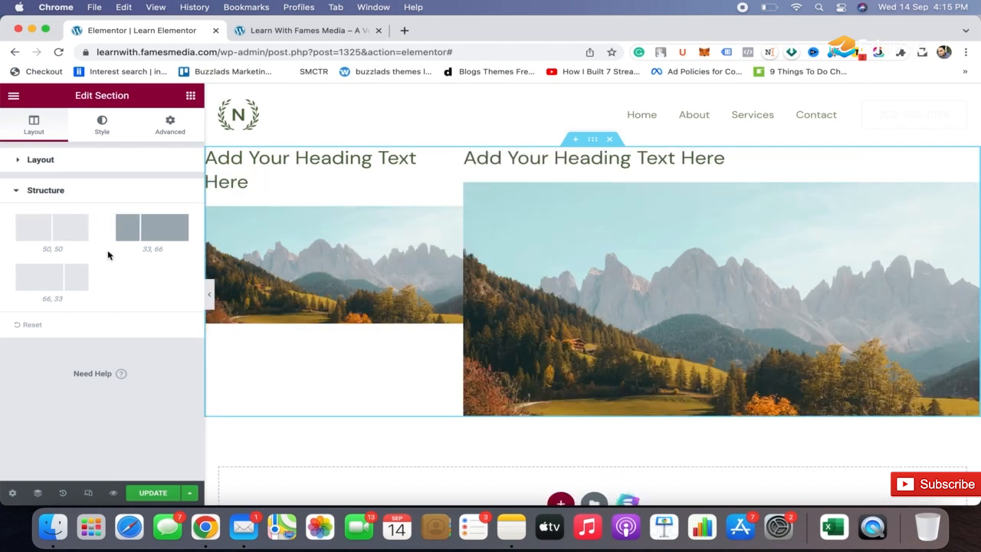
click(55, 282)
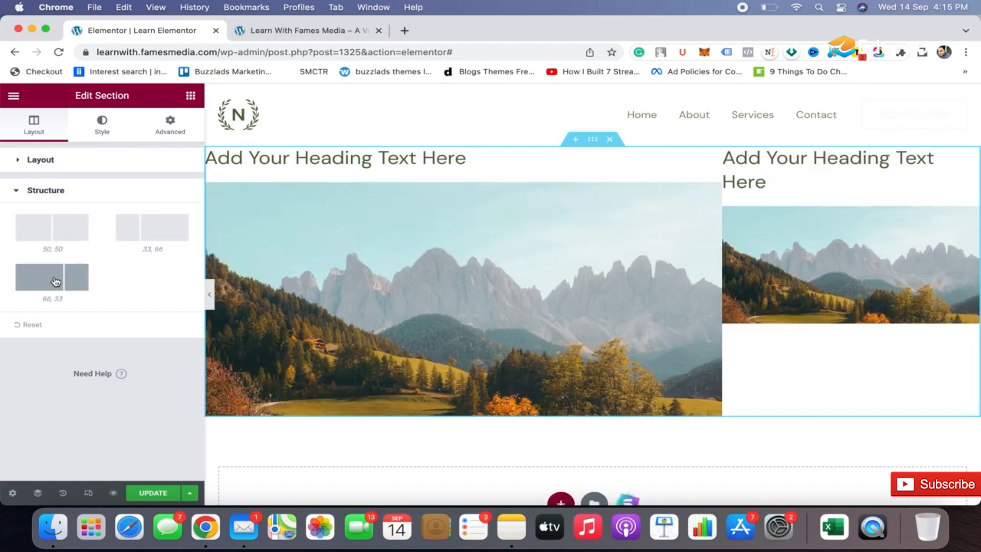
click(45, 228)
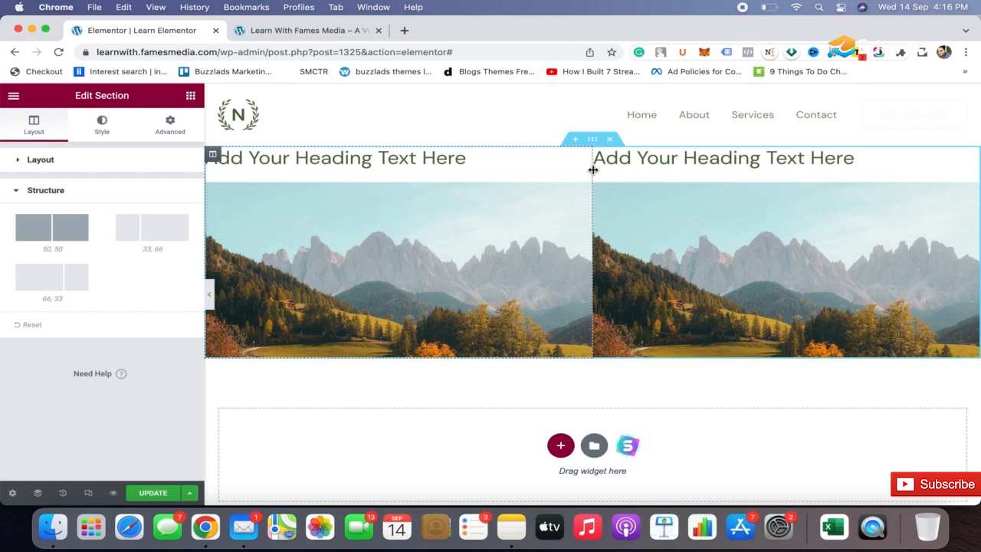
Step: Narrow the section's first column and duplicate its mountain image within that column
drag(592, 169, 506, 180)
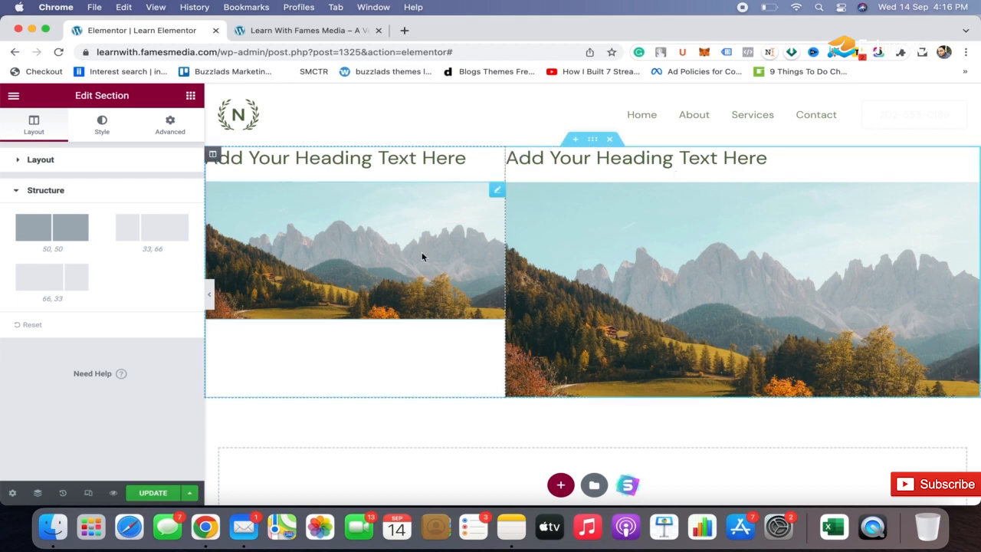
drag(506, 229, 479, 228)
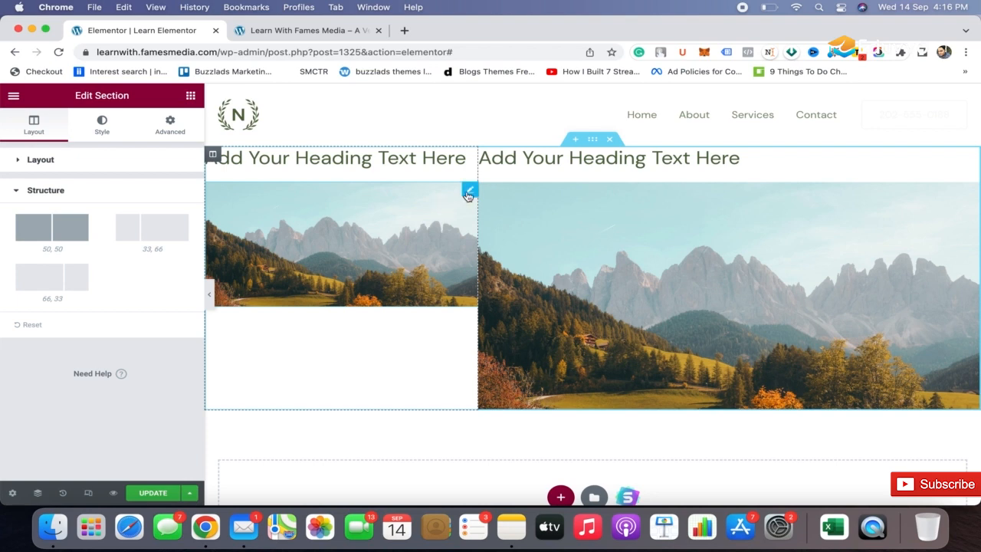
right_click(467, 195)
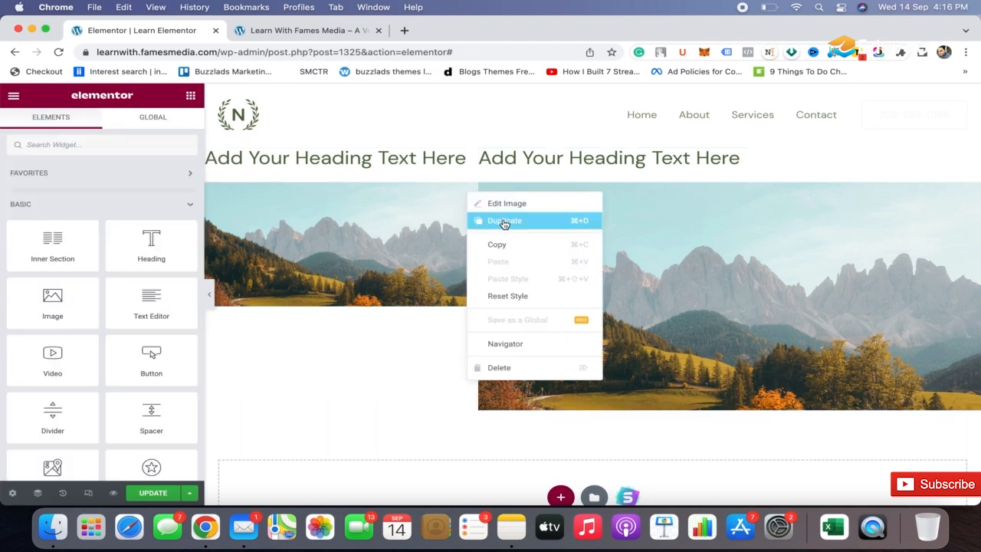
click(564, 229)
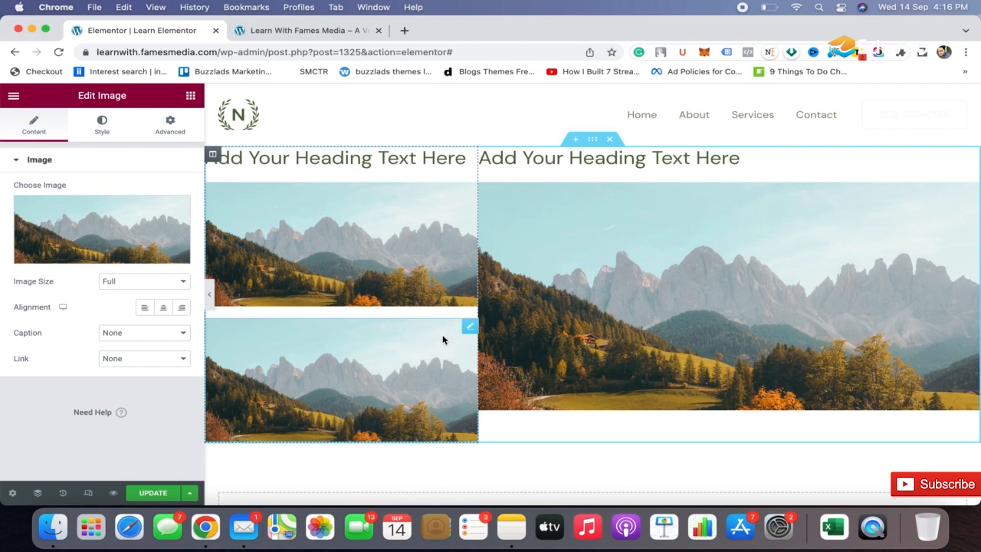
Step: Replace the duplicated image in the first column with header-hero-1.jpg from the media library
click(111, 221)
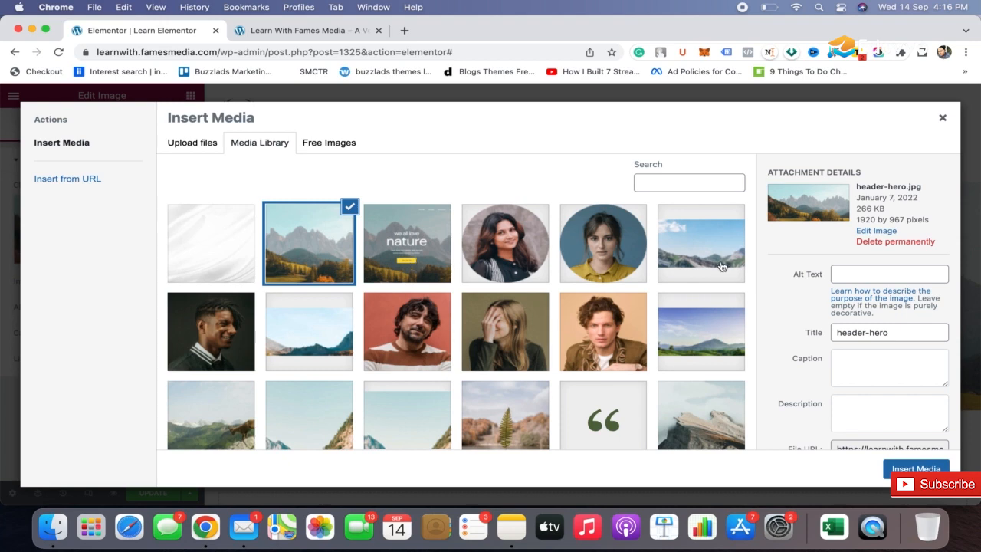
click(709, 347)
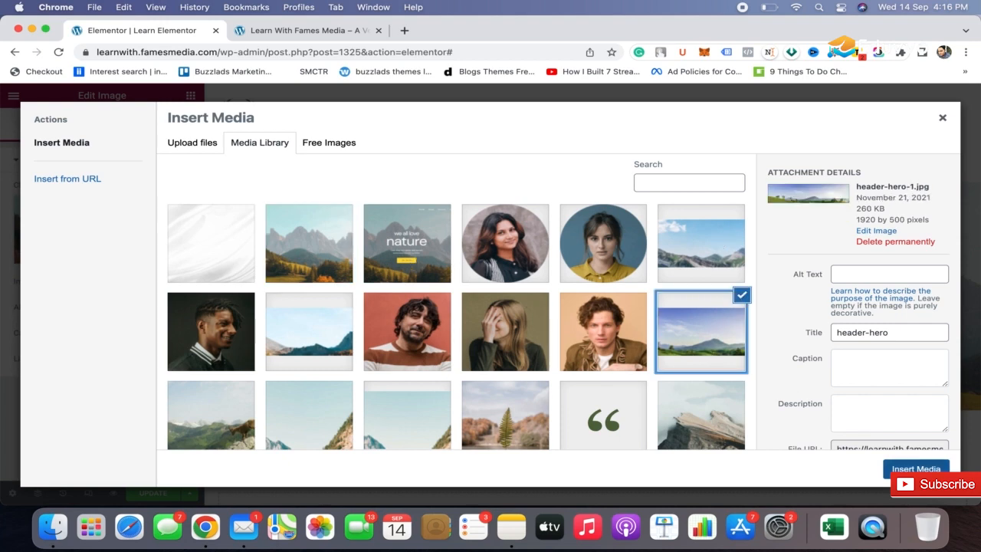
click(916, 469)
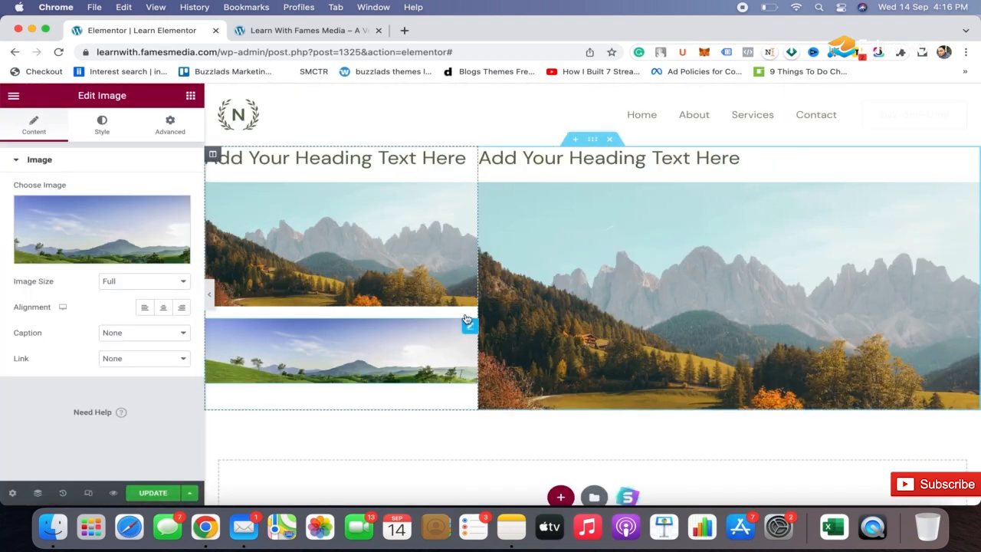
Step: Widen the first column to about 38% and set its widgets space to 0 px
drag(477, 285, 500, 296)
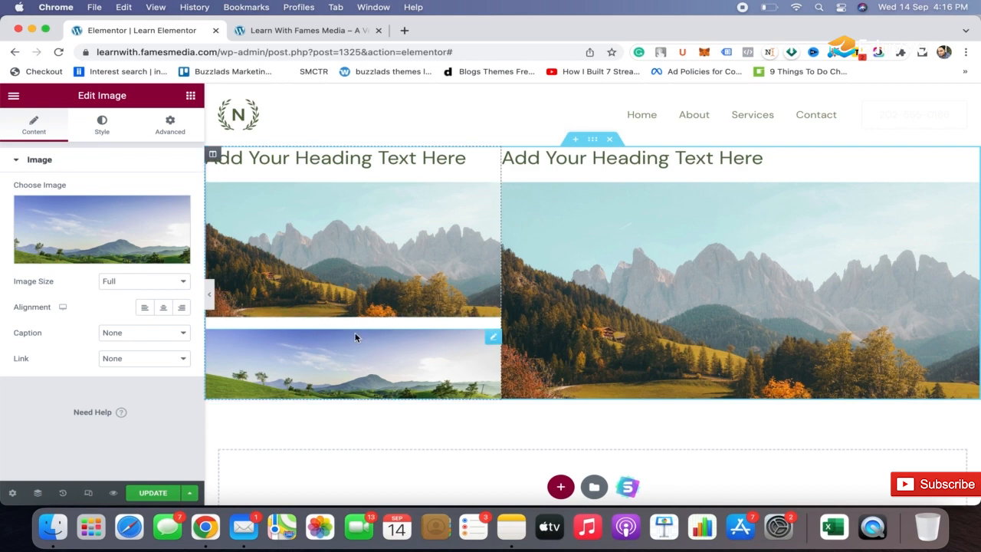
click(592, 139)
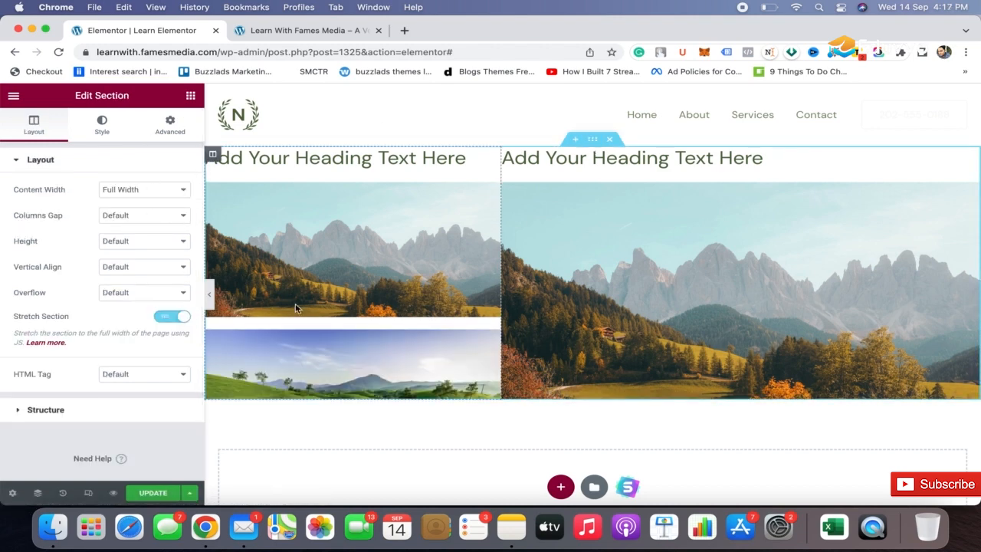
click(213, 155)
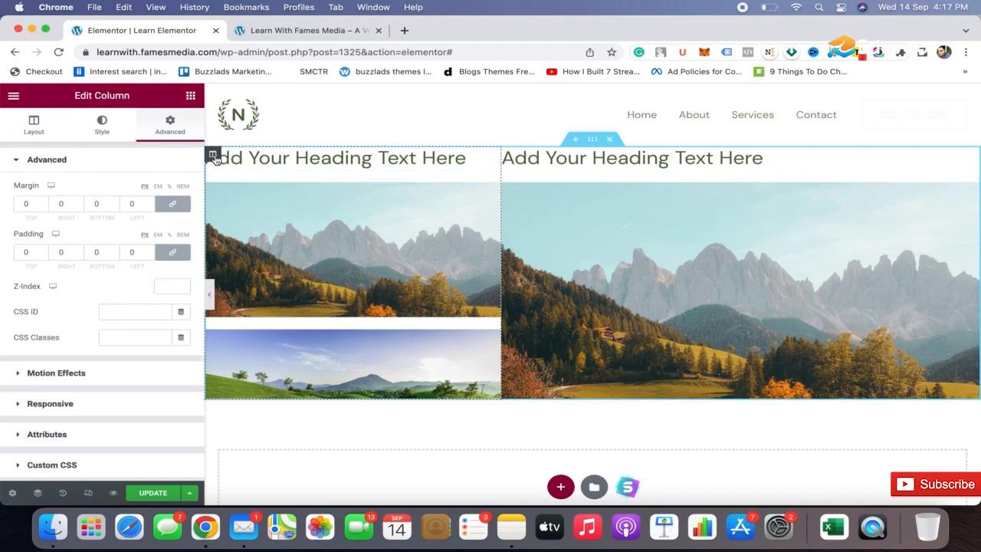
click(42, 138)
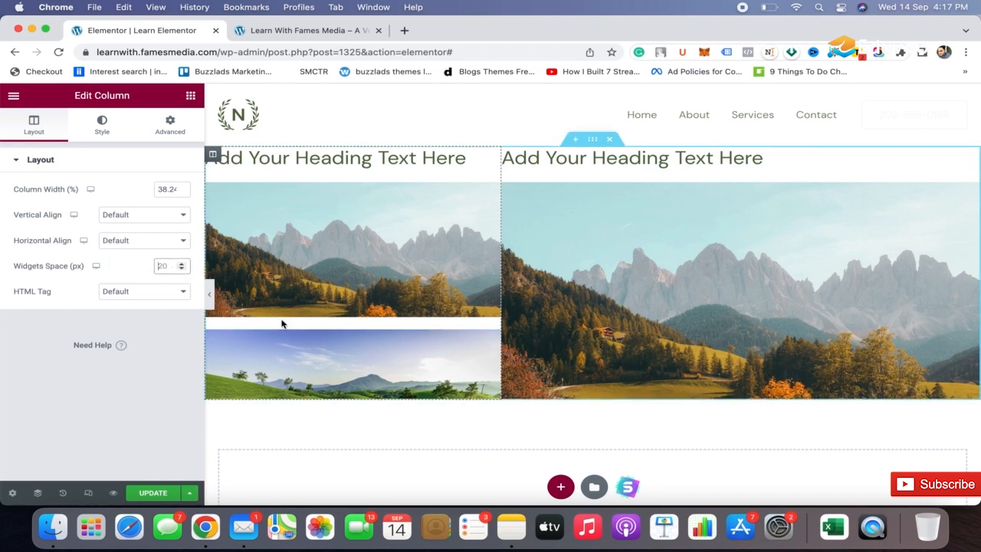
text(0)
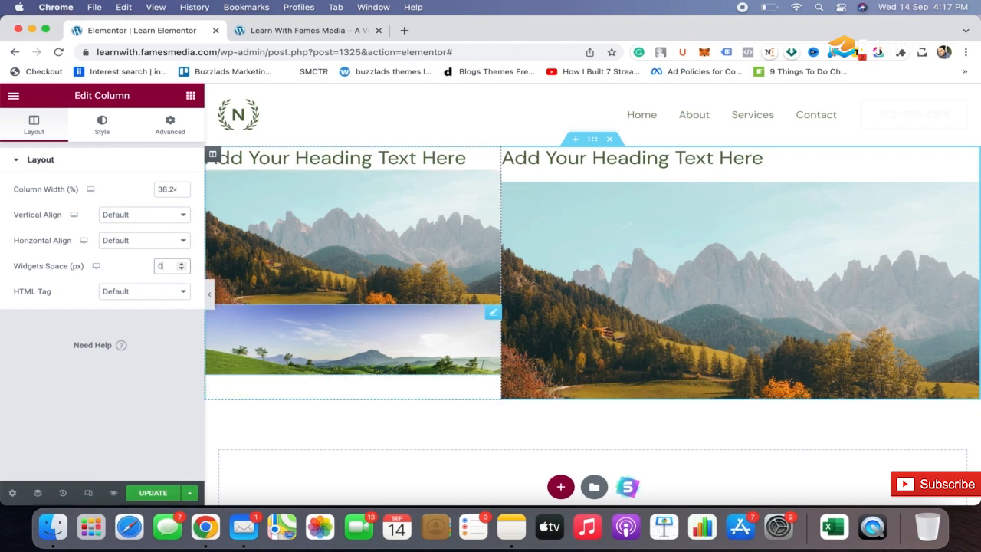
Step: Widen the first column further so its stacked images end level with the second column's image, and preview the page at full width
click(381, 332)
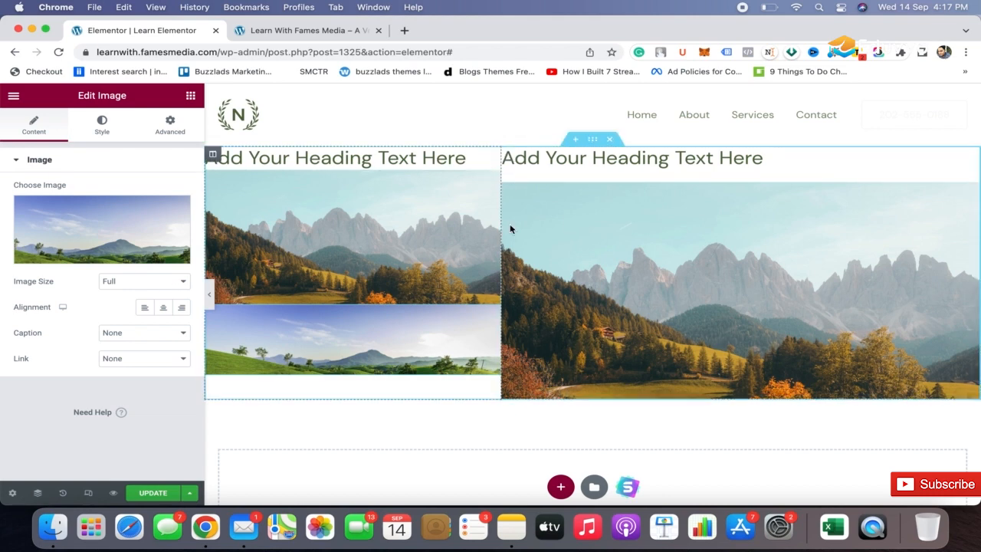
drag(510, 228, 522, 222)
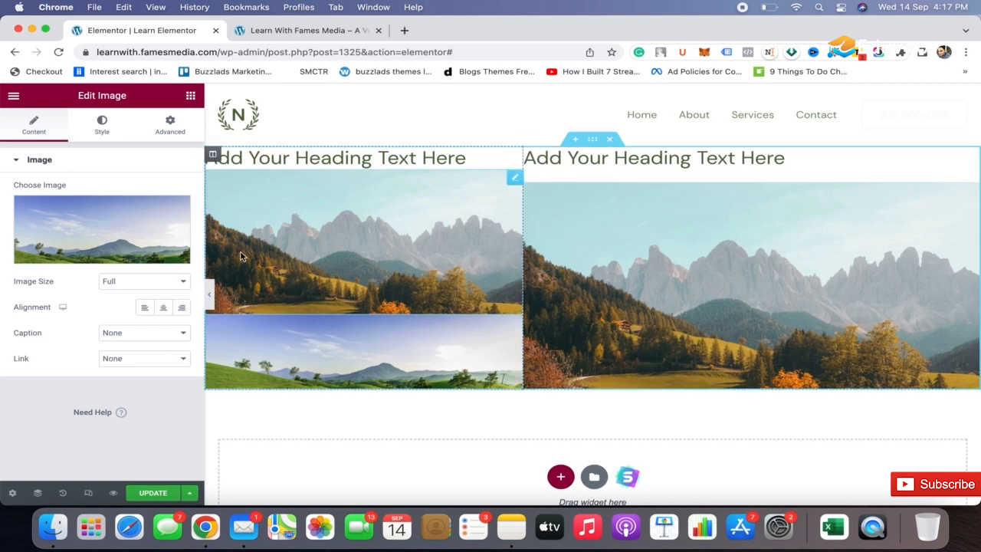
click(210, 295)
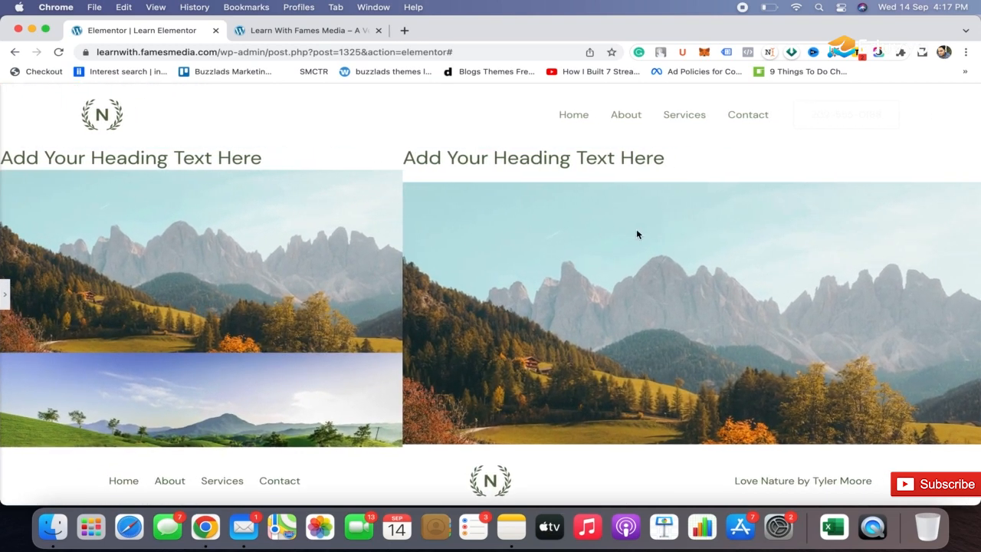
click(6, 294)
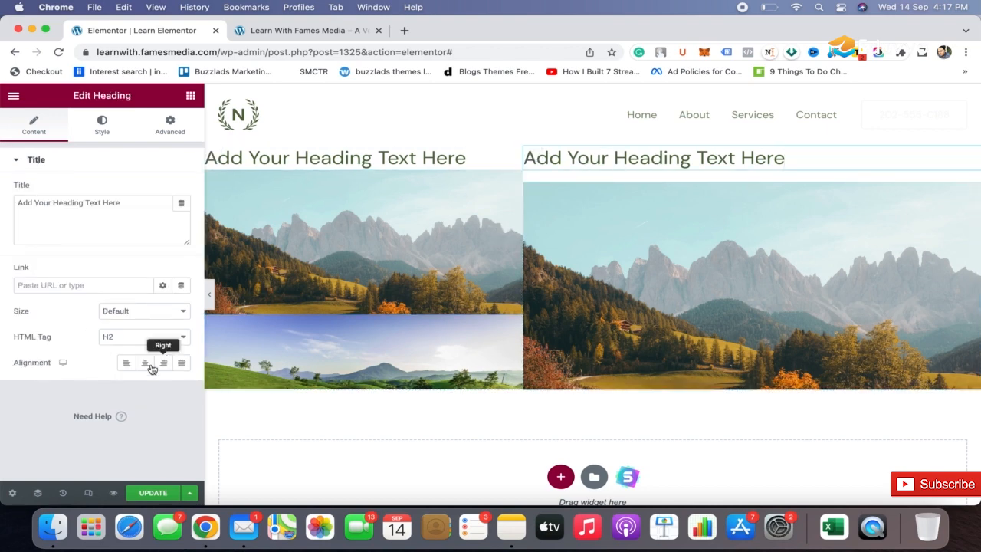
Step: Try the right, left and justified alignments on the second column's heading and set it to Center
click(148, 368)
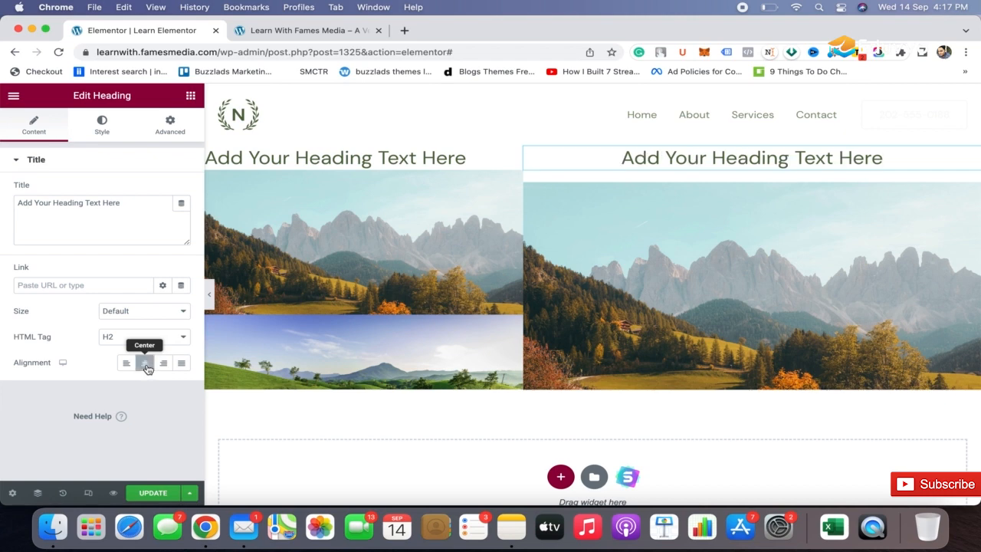
click(163, 364)
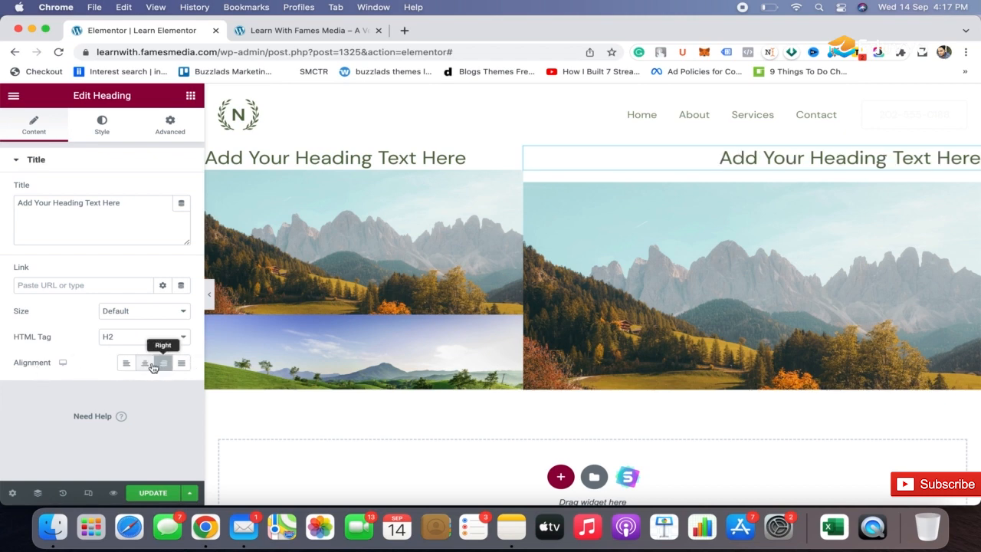
click(126, 363)
click(147, 365)
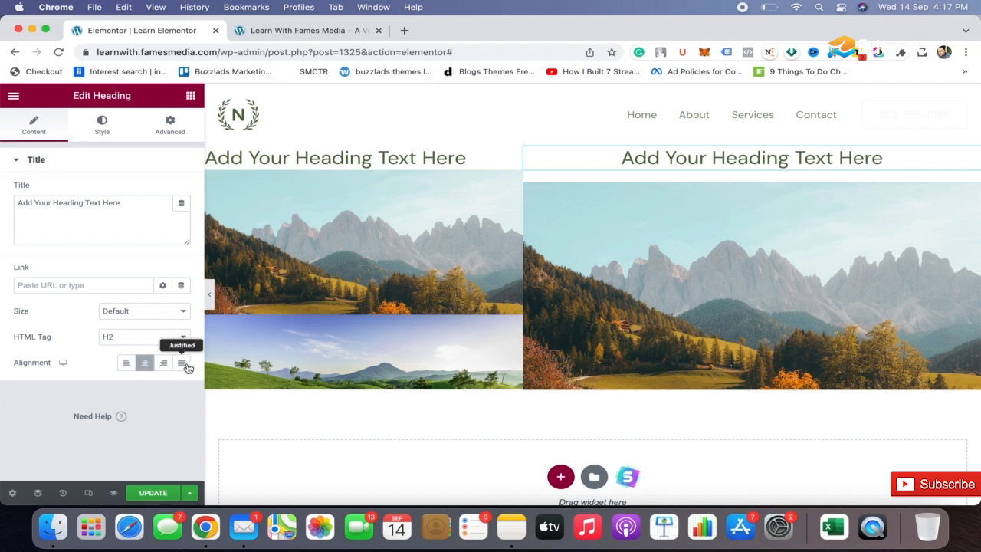
click(184, 365)
click(145, 365)
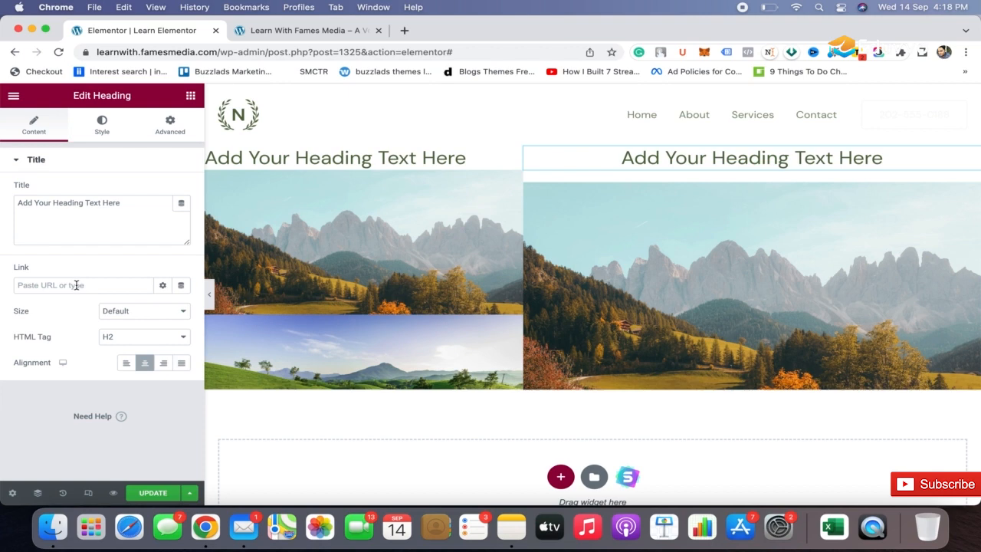
Step: Copy the site's home page URL and set it as the link of the second column's heading
click(345, 34)
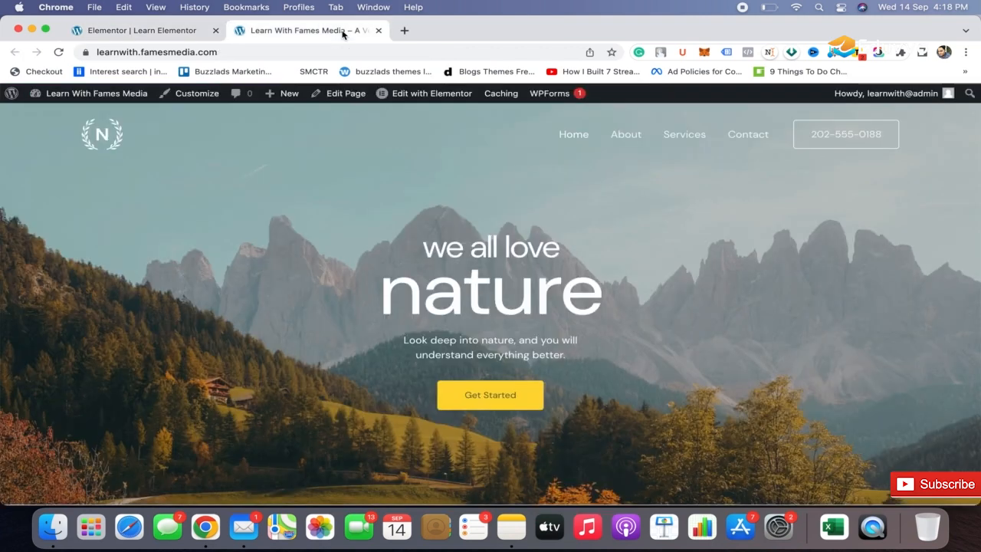
click(304, 52)
key(super+c)
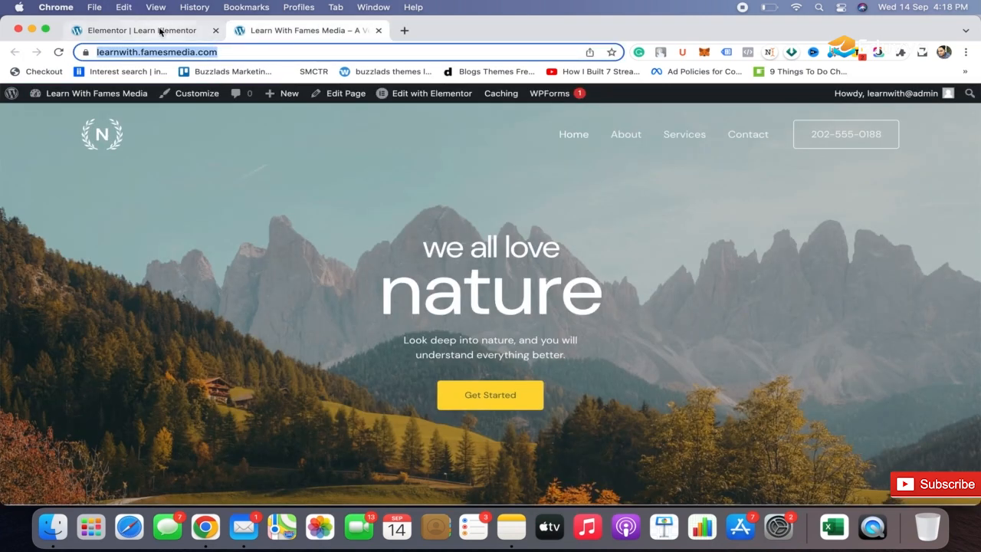
click(160, 31)
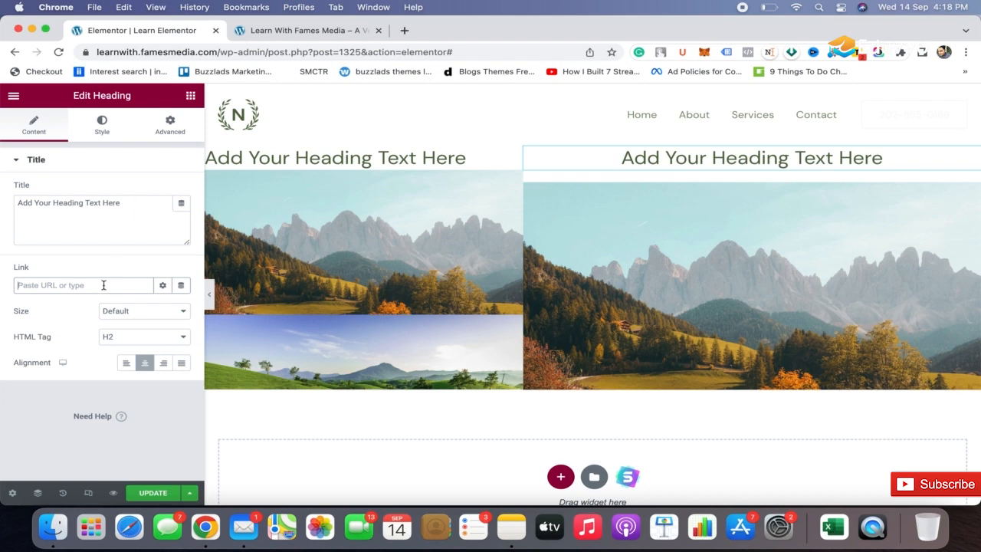
key(super+v)
Step: Change the linked heading's title to "Click here to visit the home page" and update the page
click(142, 219)
key(super+a)
text(Cl)
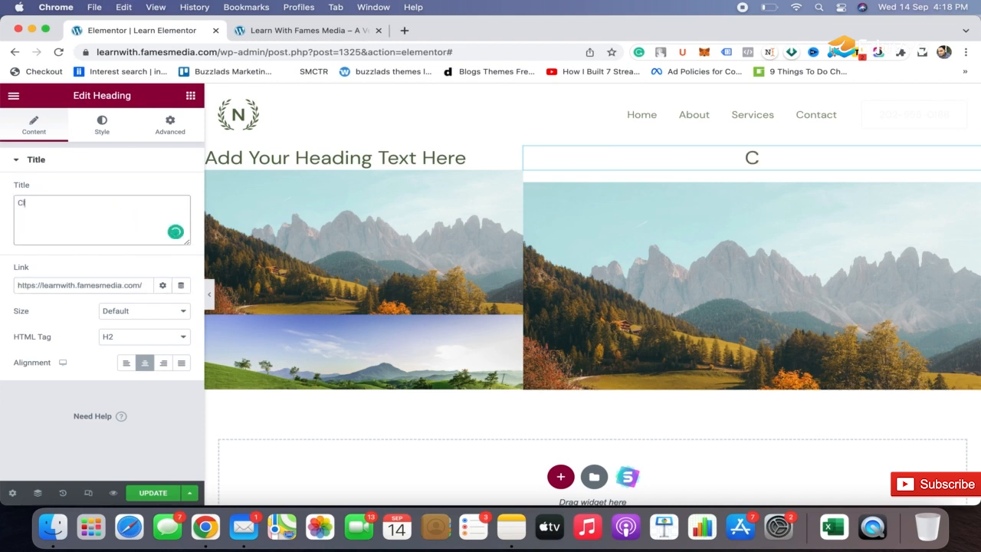
text(ick here tov)
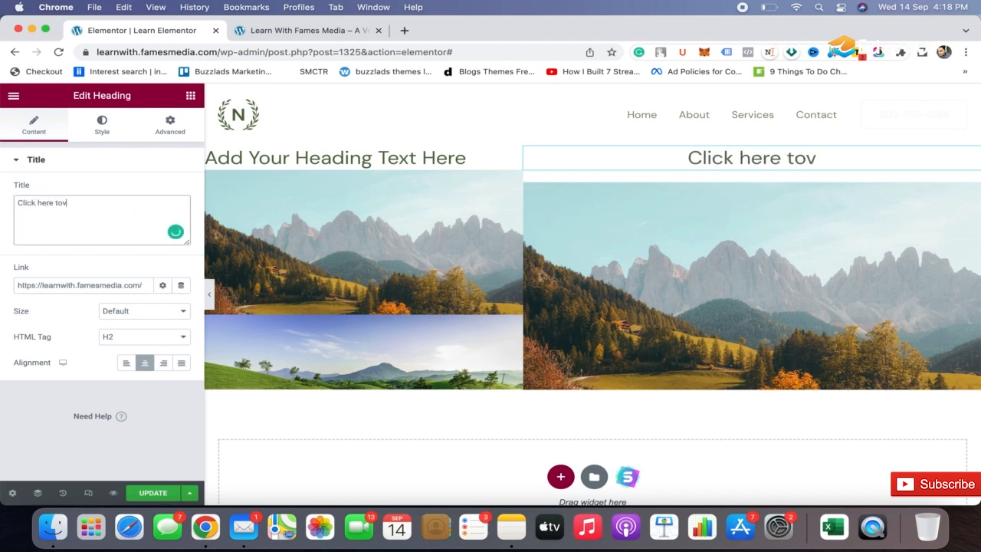
text(isit the home page)
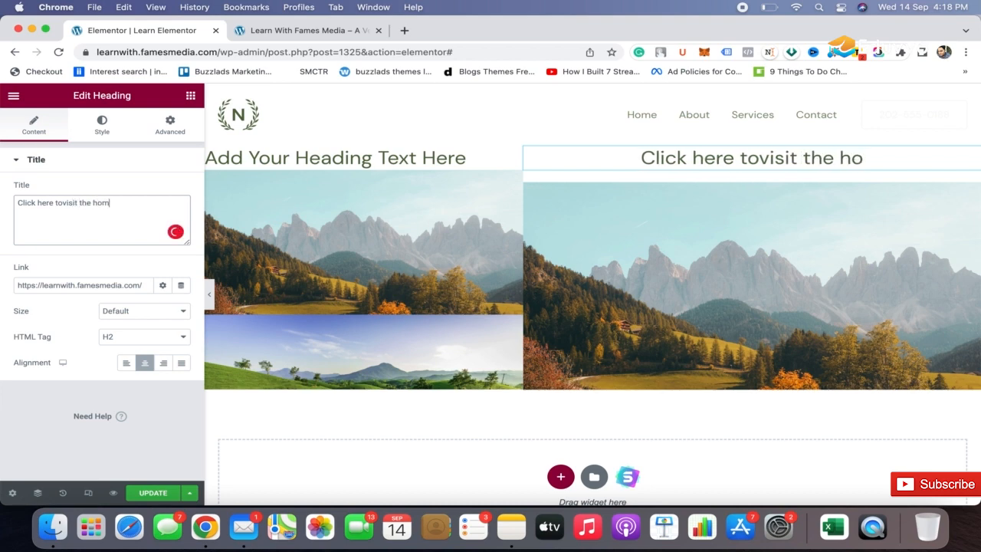
mouse_move(61, 203)
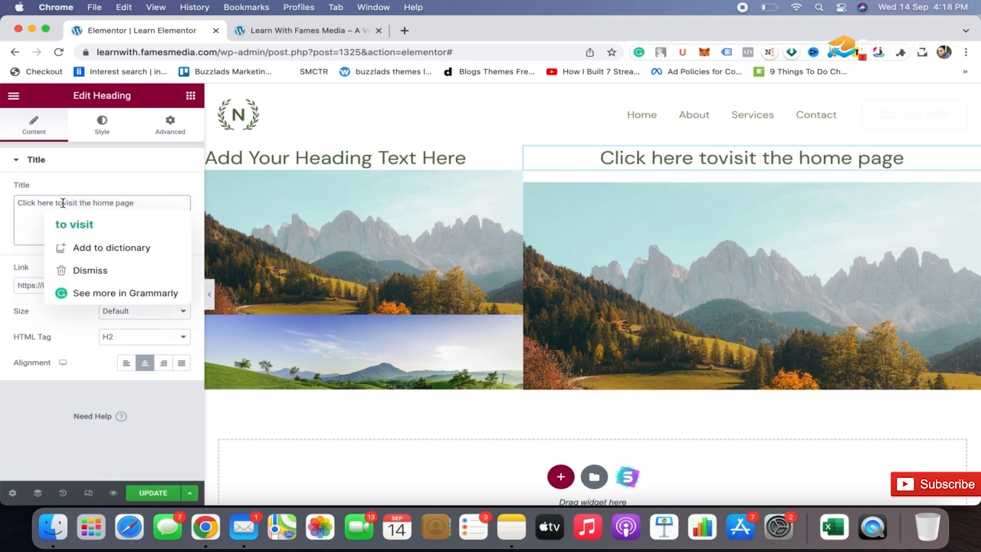
click(75, 224)
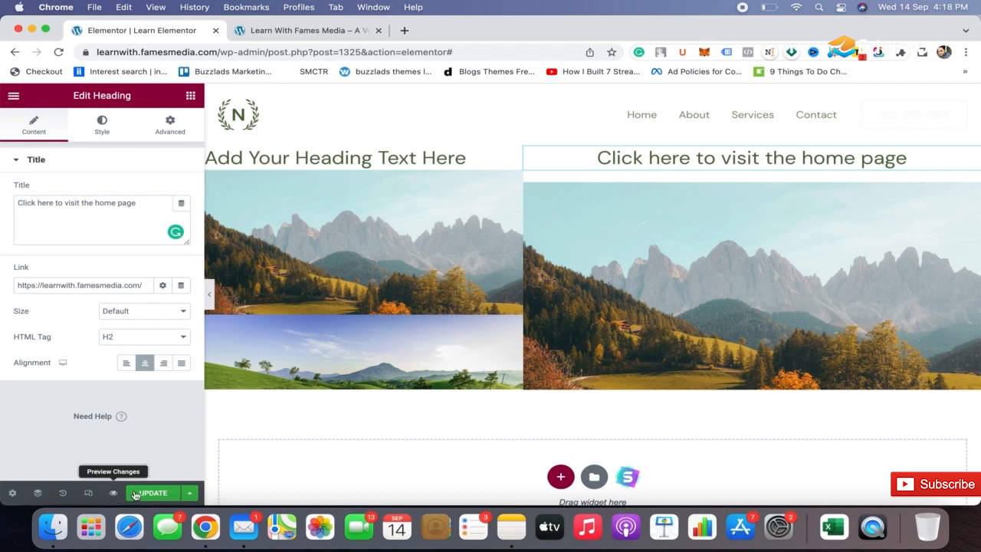
click(149, 493)
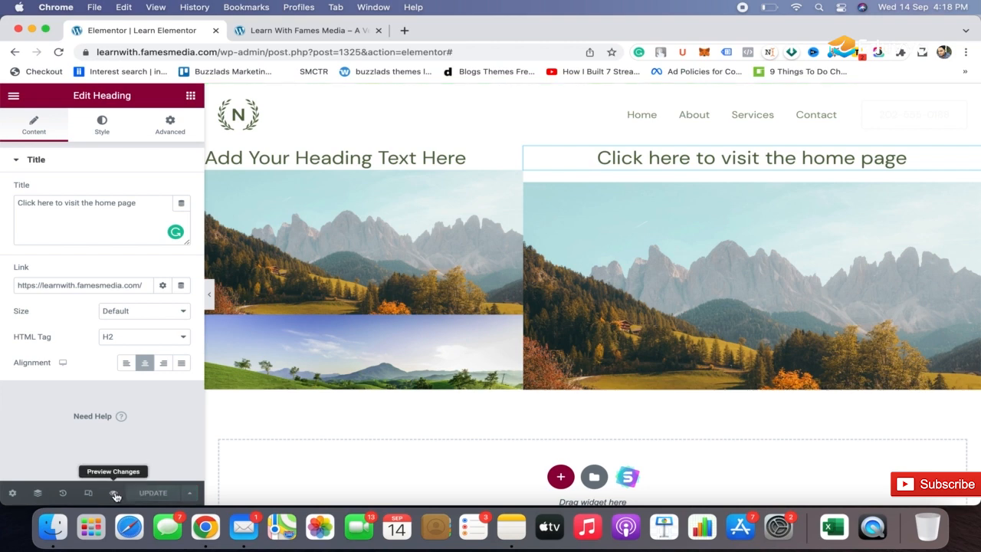
Step: Preview the page, test the second column's linked heading against the plain first heading, and return to the Elementor editor
click(114, 494)
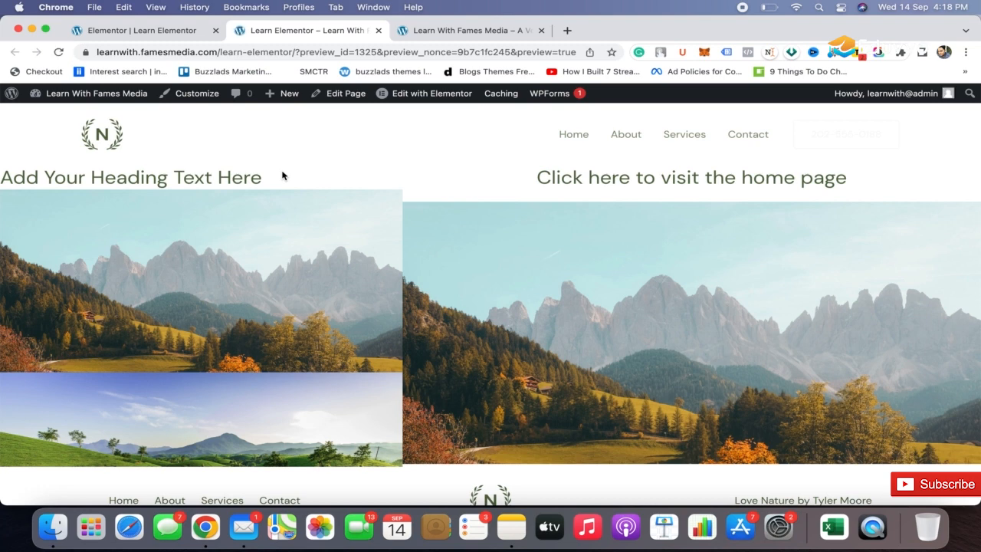
scroll(282, 175, down, 2)
scroll(283, 176, up, 2)
drag(171, 177, 245, 177)
click(309, 183)
double_click(170, 178)
click(268, 182)
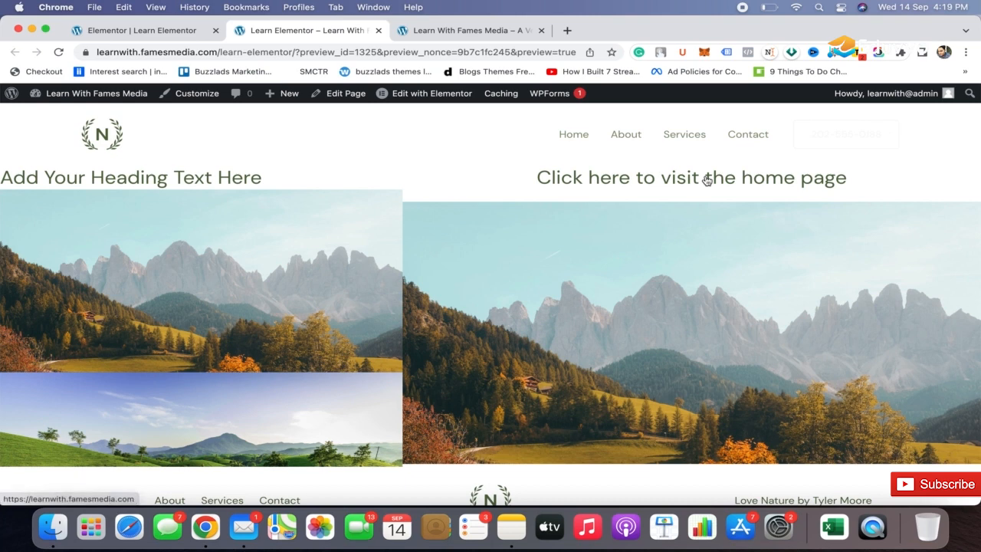
click(680, 181)
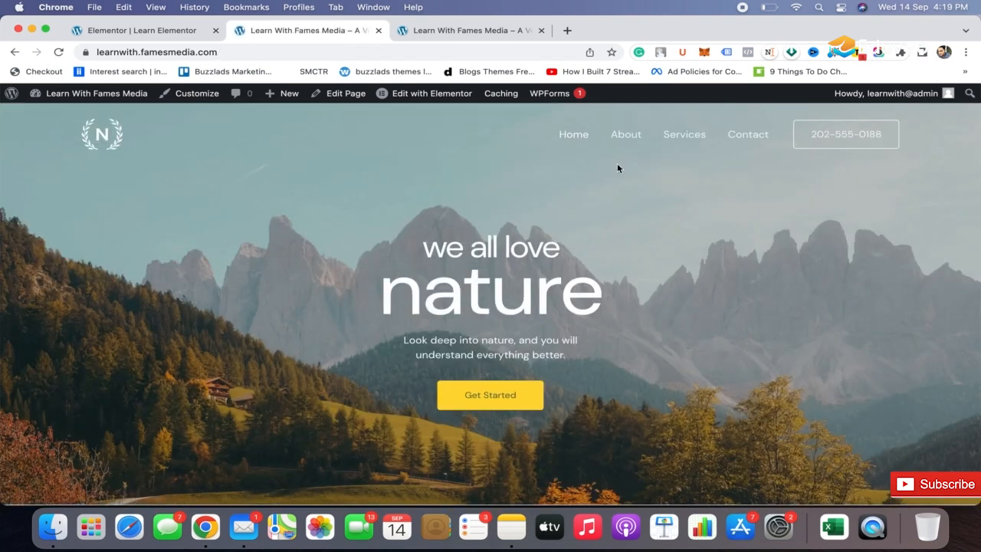
click(15, 52)
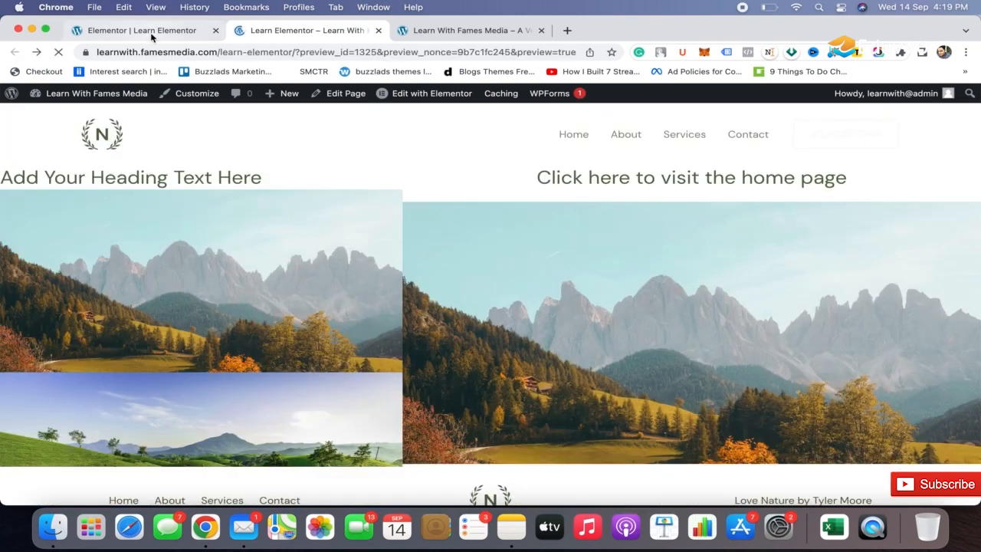
click(151, 32)
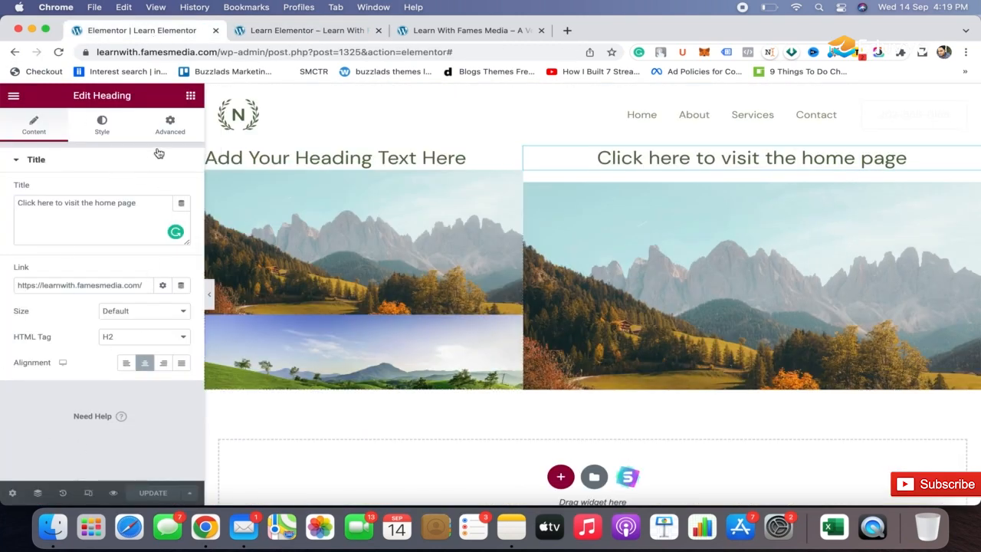
click(635, 206)
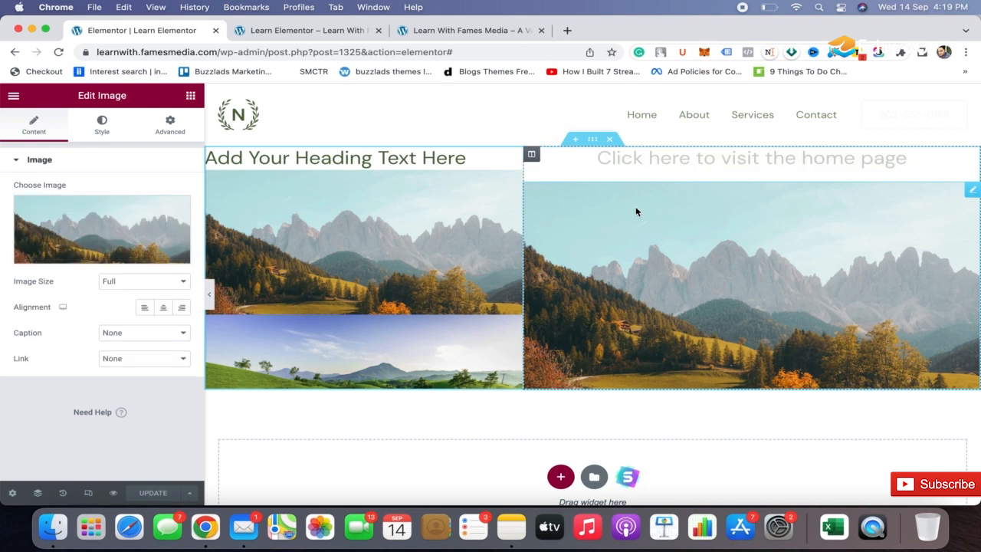
click(164, 365)
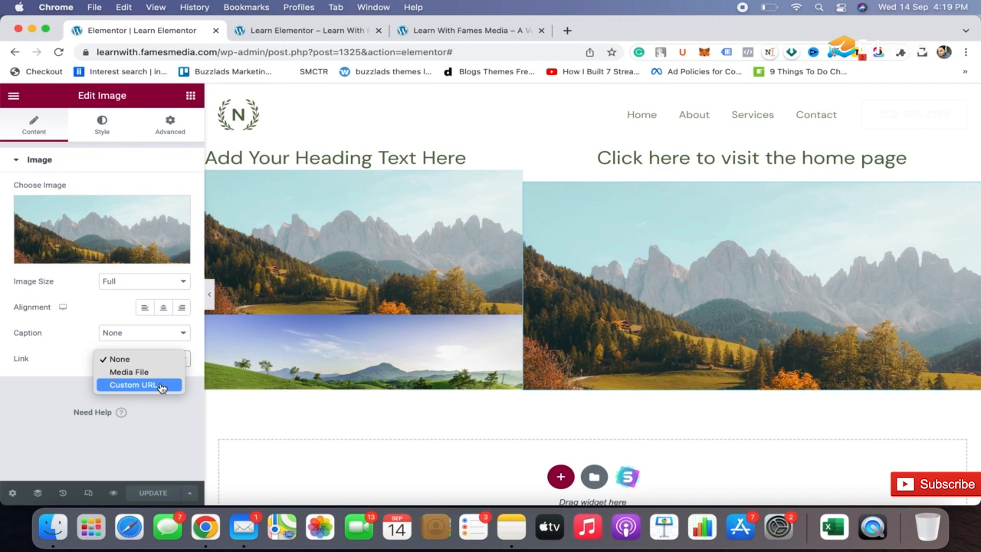
click(161, 385)
click(111, 383)
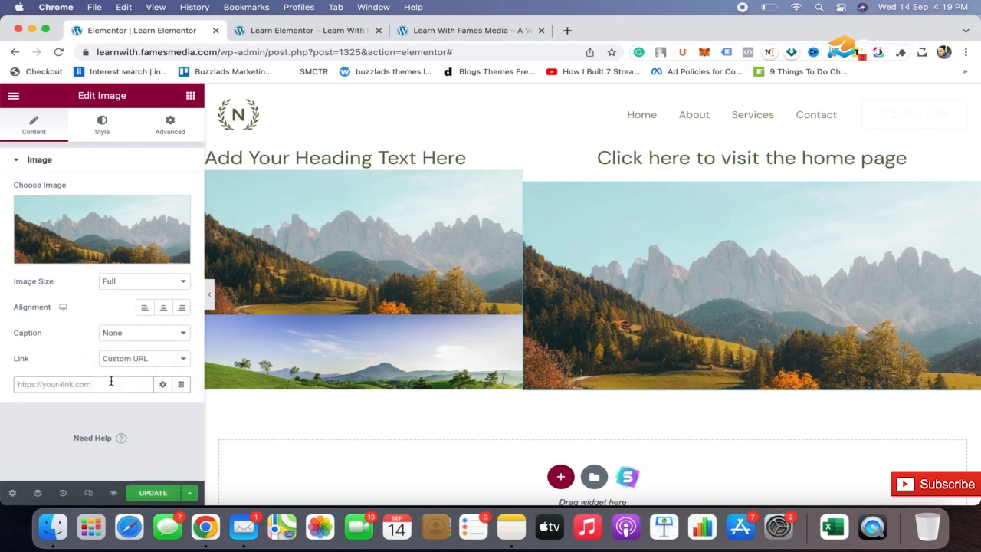
key(super+v)
click(153, 493)
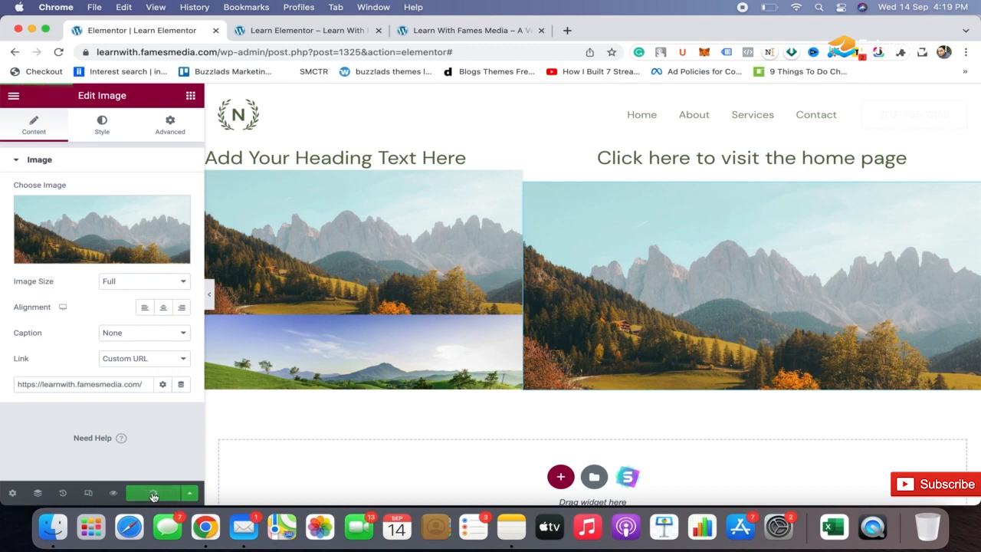
Step: Test the second column's image link on the previewed page and return to the editor
click(338, 30)
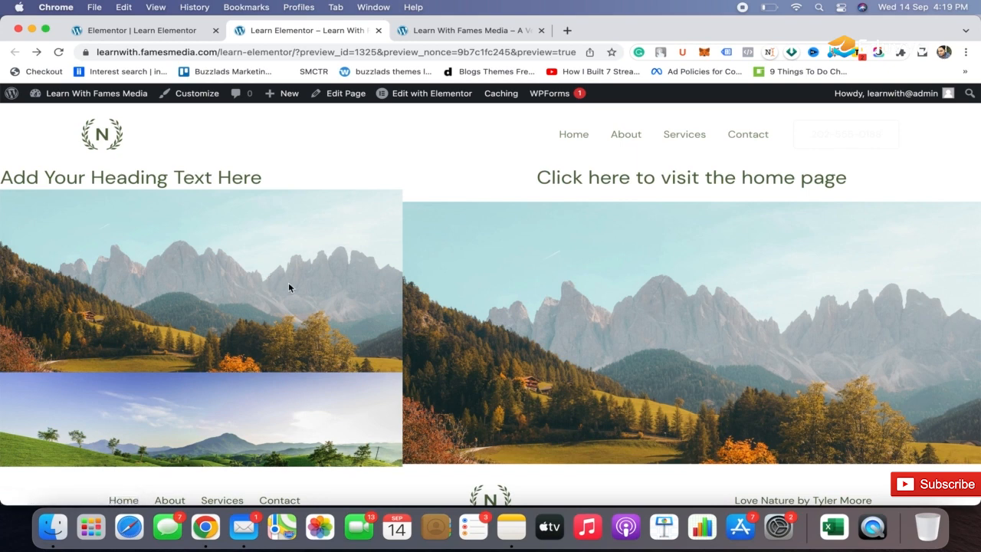
click(658, 278)
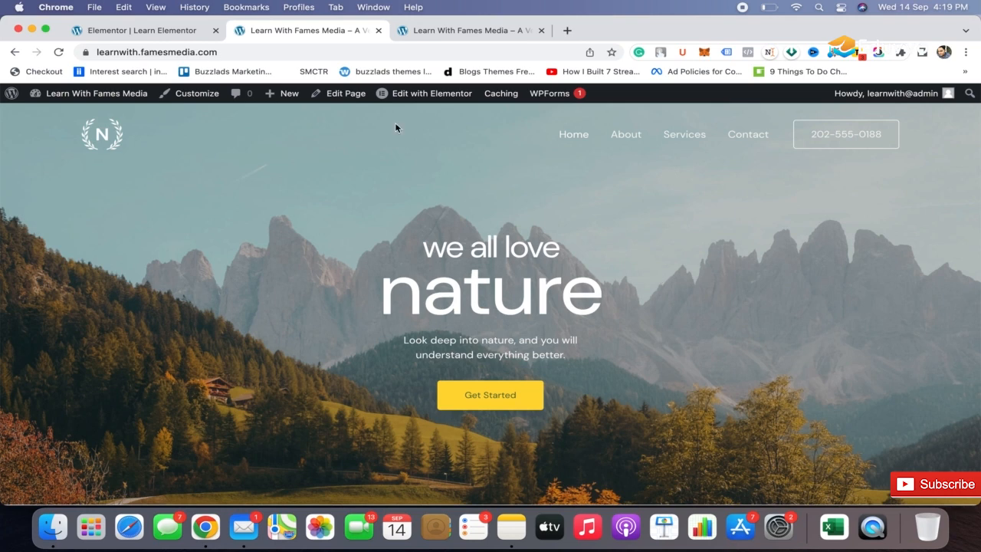
click(13, 54)
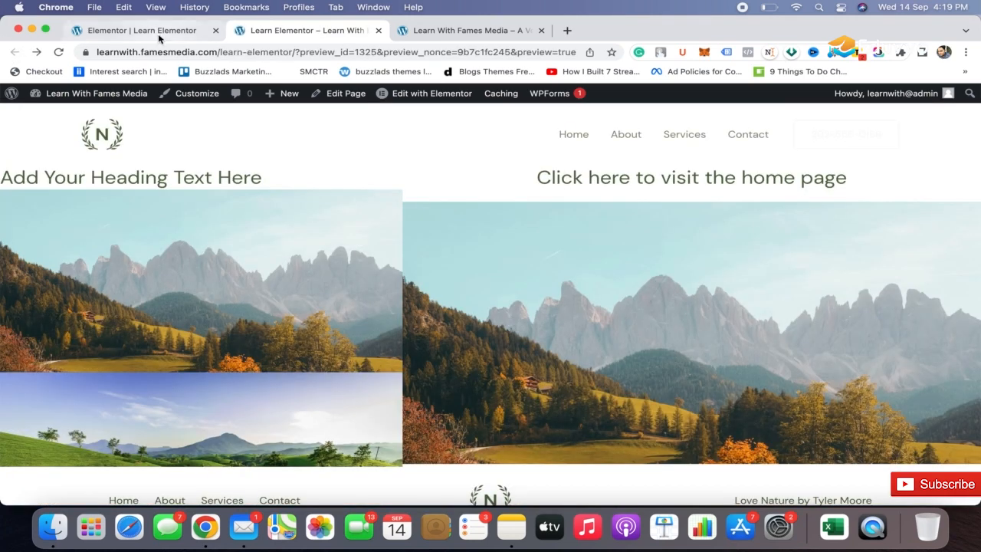
click(158, 34)
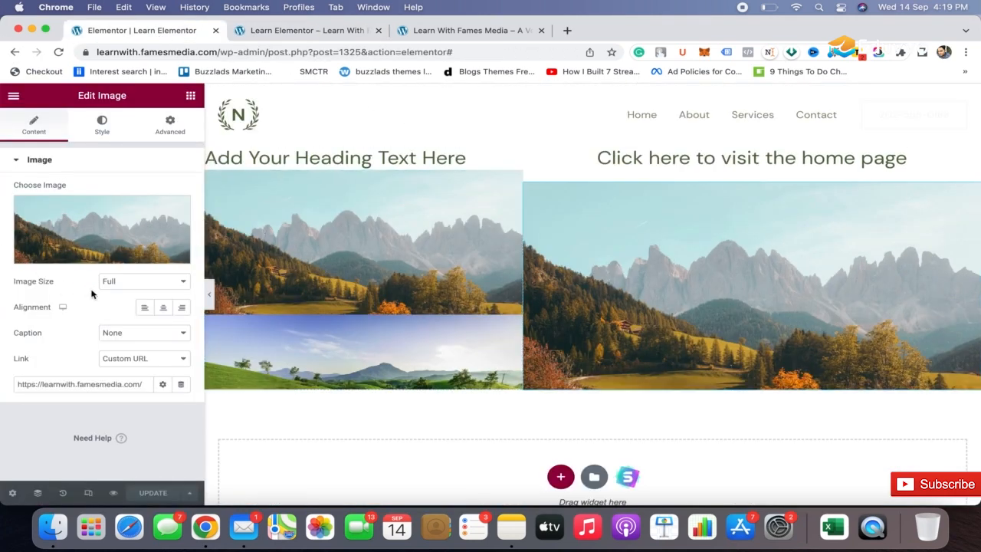
Step: Try the attachment caption on the second column's image, and give it the custom caption "Your caption will be shown here"
click(159, 332)
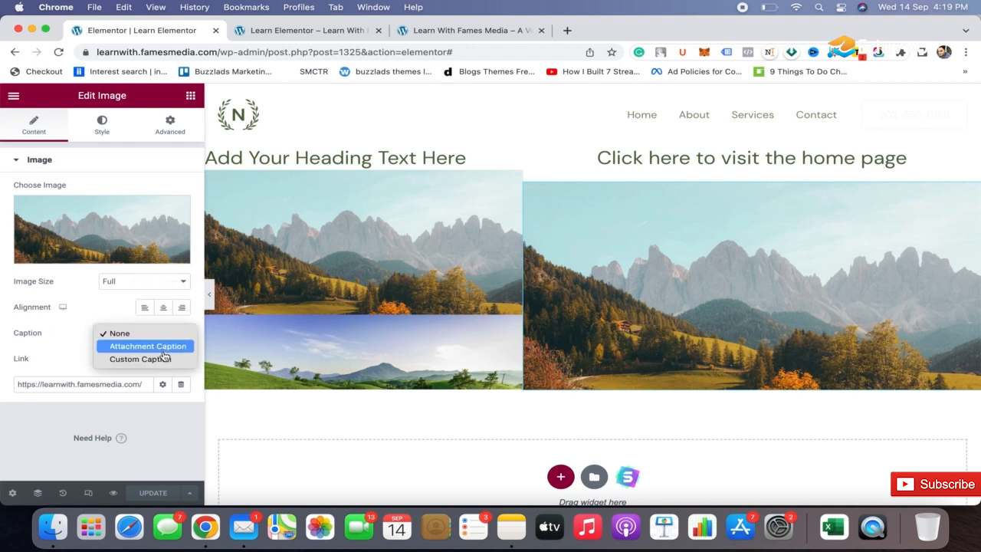
click(156, 347)
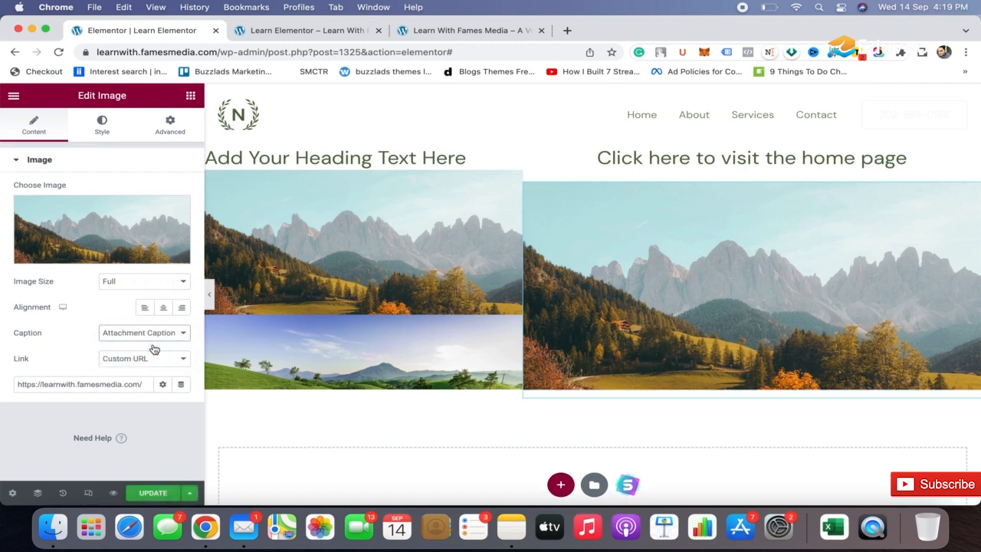
click(168, 337)
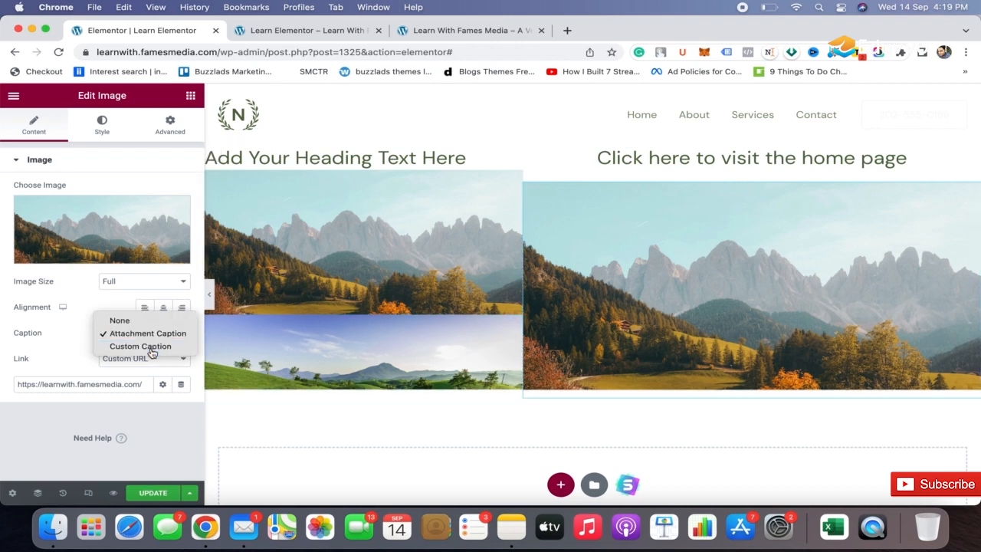
click(142, 346)
click(118, 358)
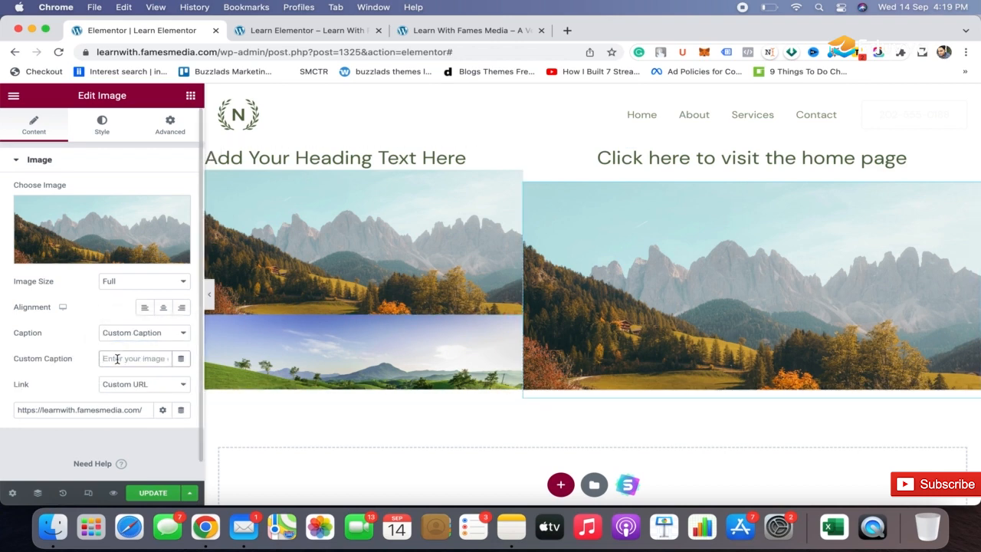
text(Your capt)
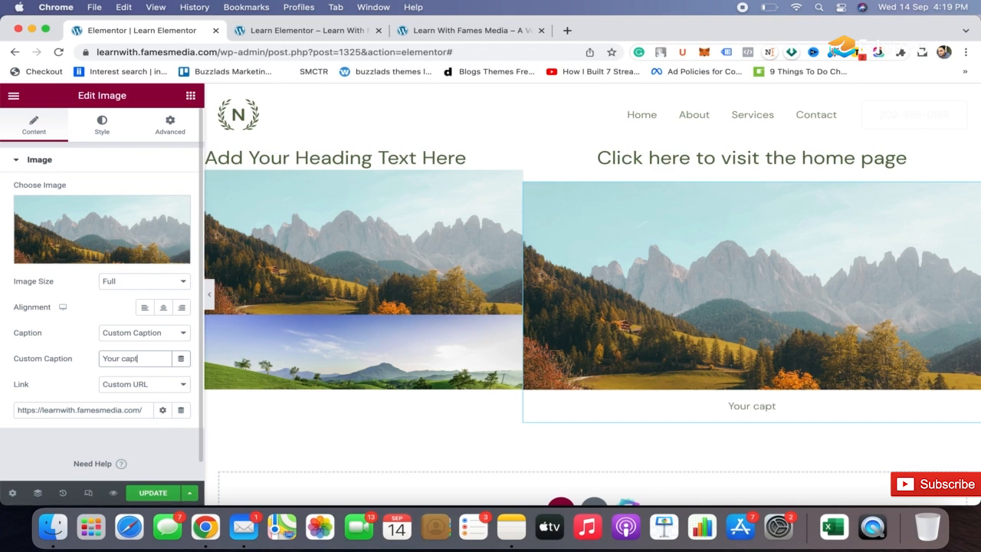
text(ion will be)
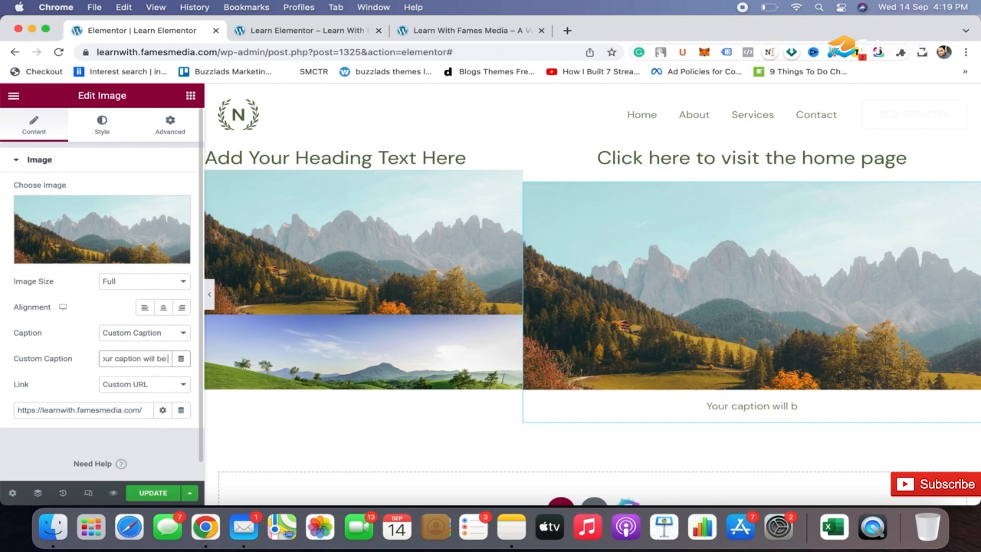
text( shown here)
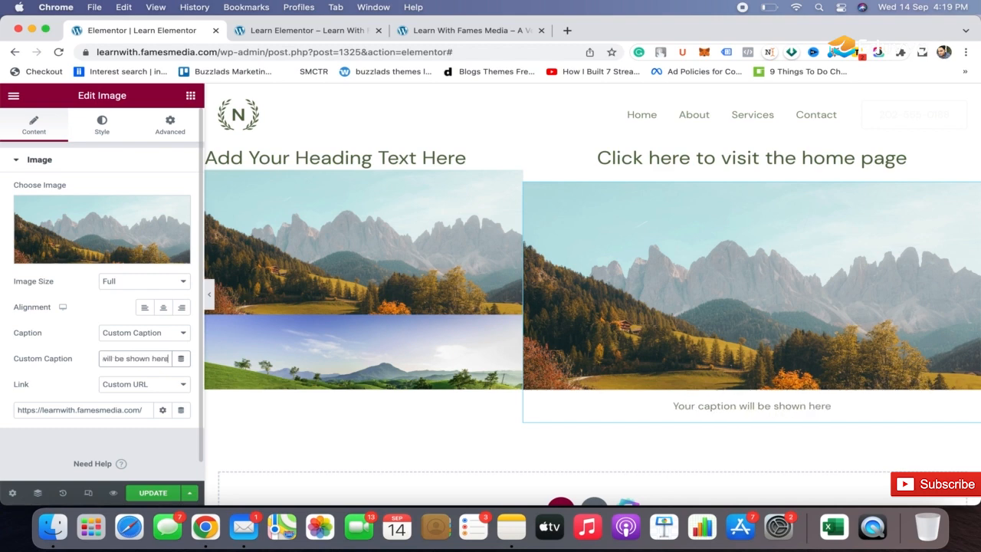
click(75, 346)
Step: Reduce the second column image's width to 58%, try left and right alignment, and set it to Center
click(111, 135)
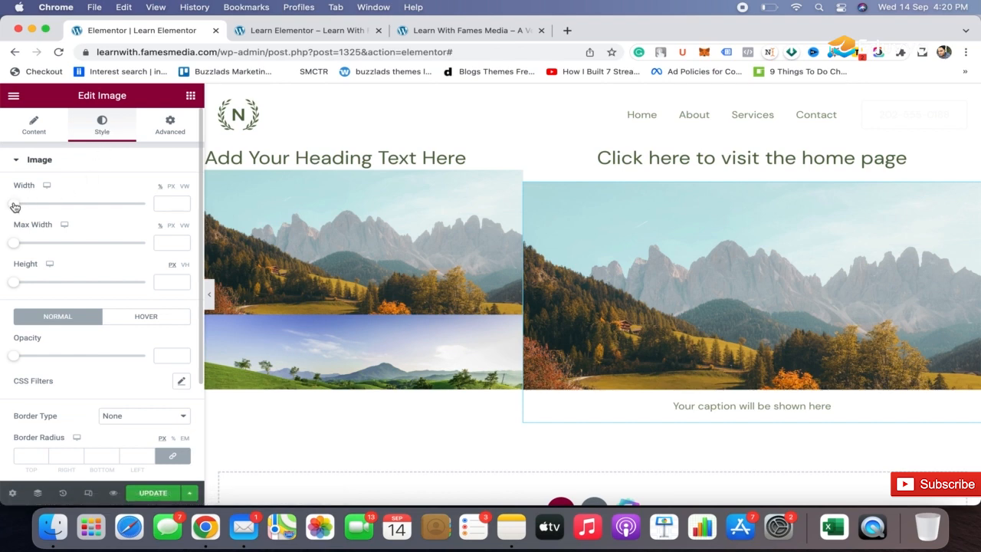
drag(13, 206, 90, 202)
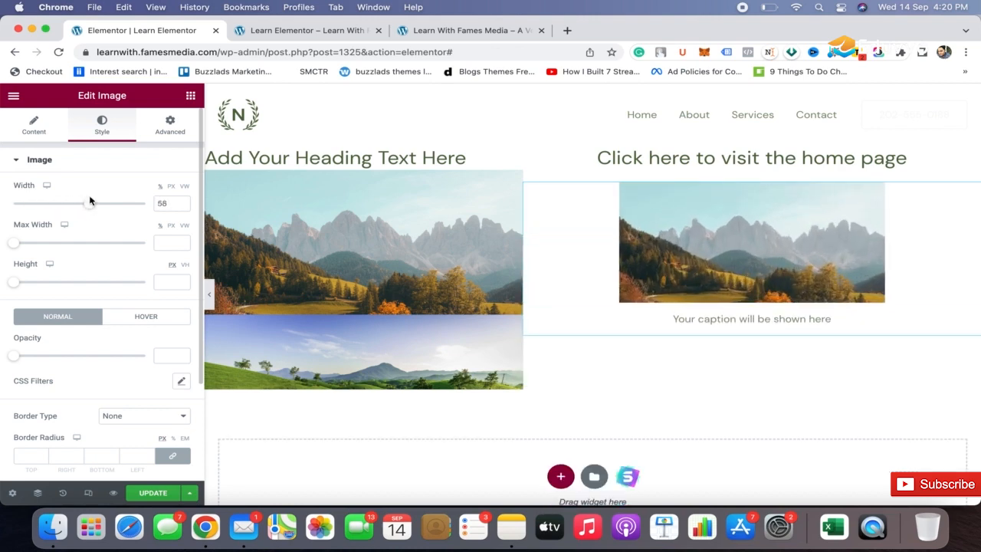
click(33, 125)
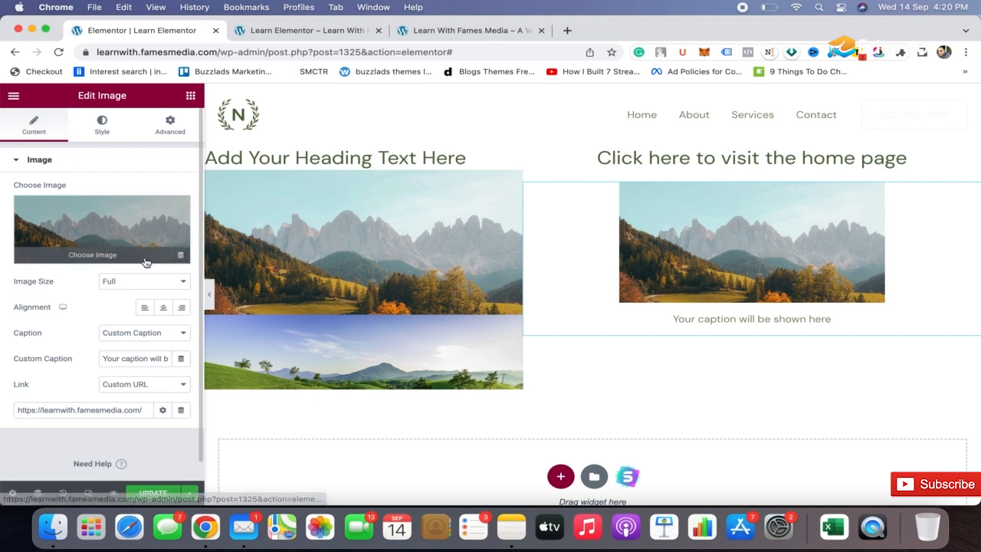
click(144, 307)
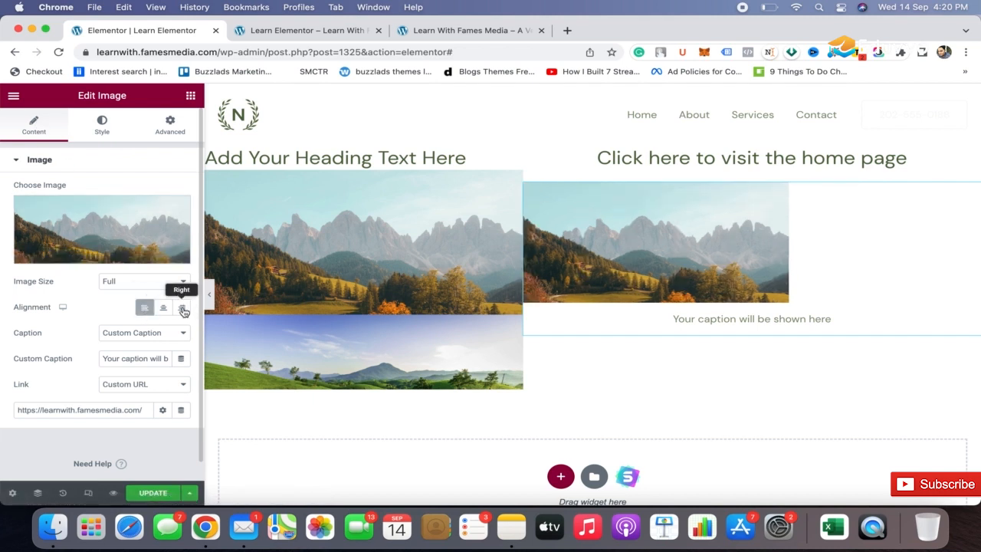
click(183, 308)
click(162, 308)
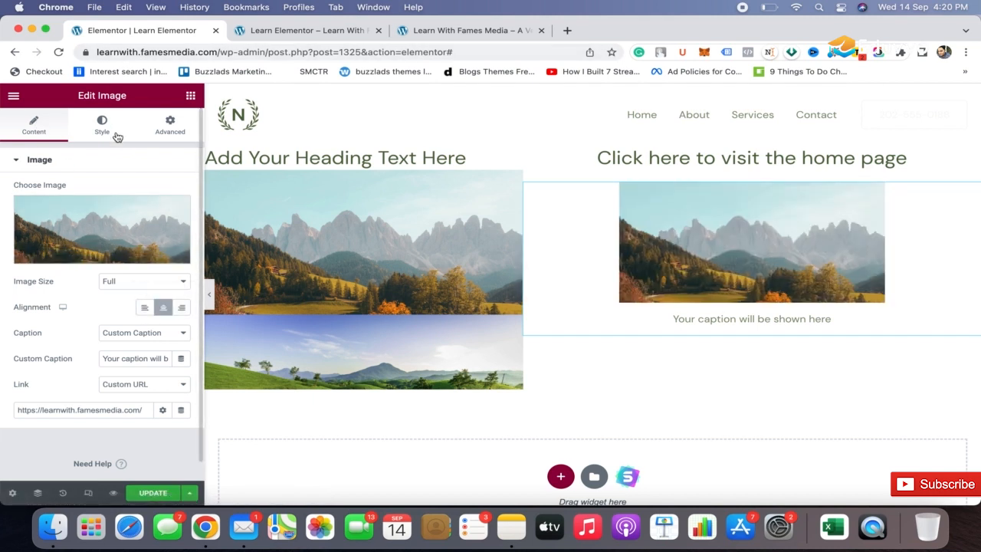
Step: Set the second column image's width and max width to 100% and its height to 341 px
click(102, 125)
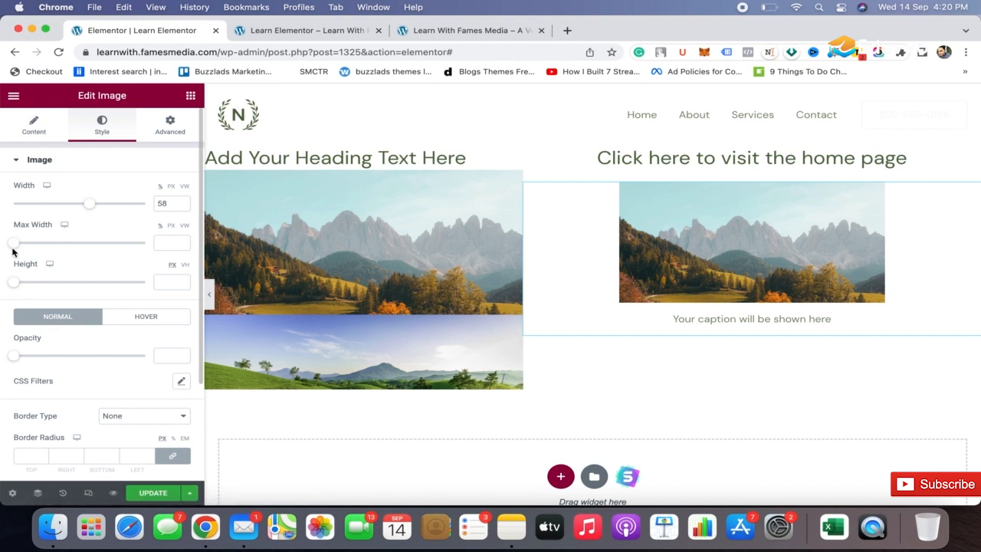
drag(13, 245, 153, 241)
drag(19, 283, 80, 281)
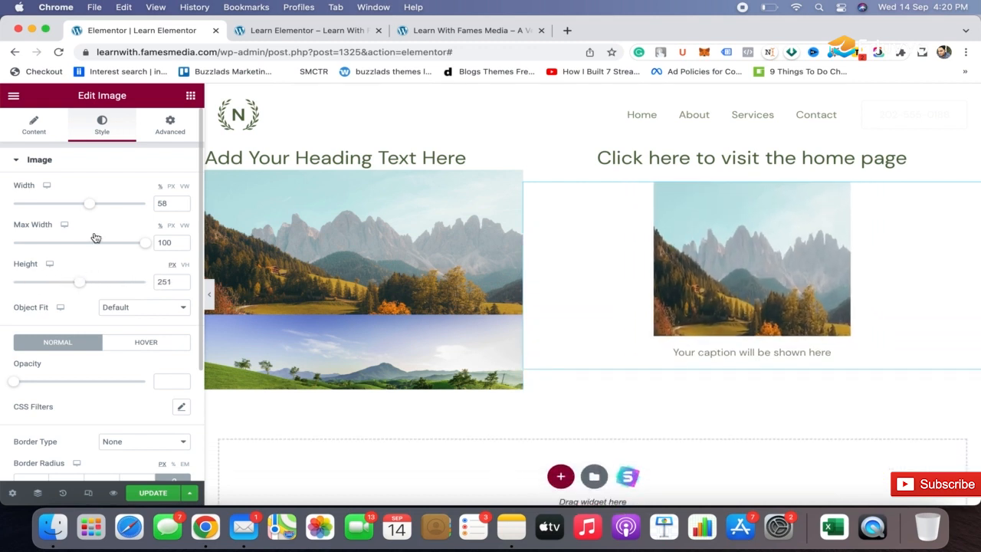
drag(90, 204, 164, 197)
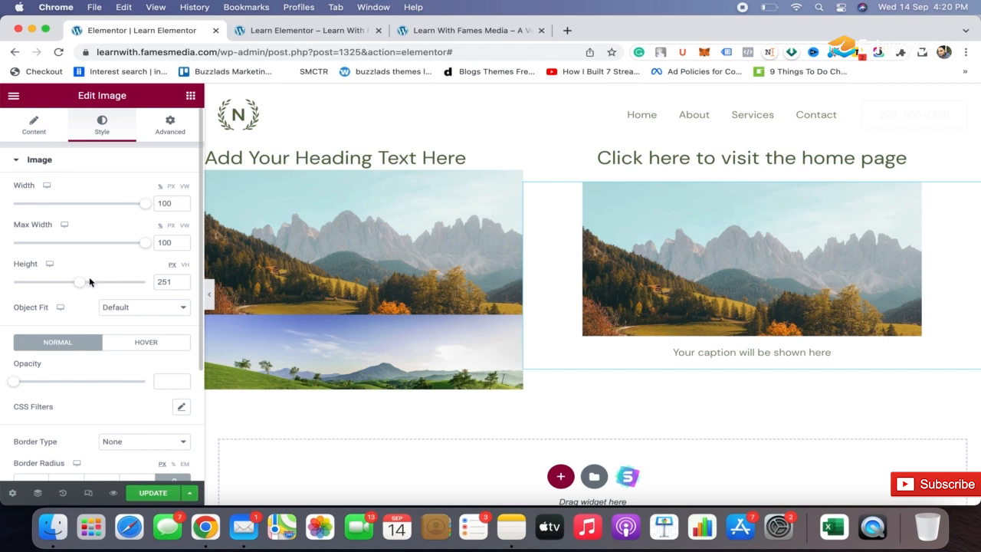
drag(78, 282, 100, 278)
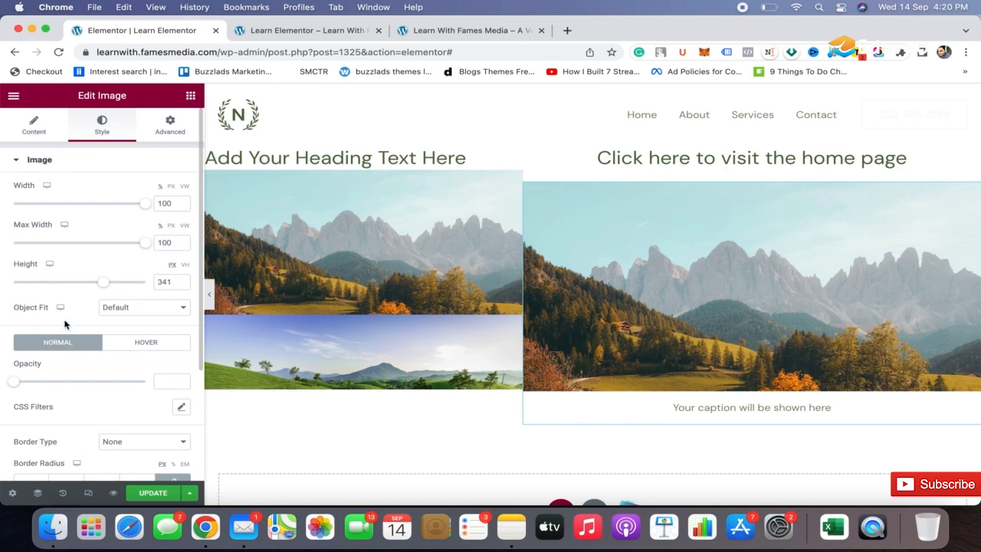
Step: Try the Fill and Cover object fits on the second column's image and reduce its width to 42%
click(173, 309)
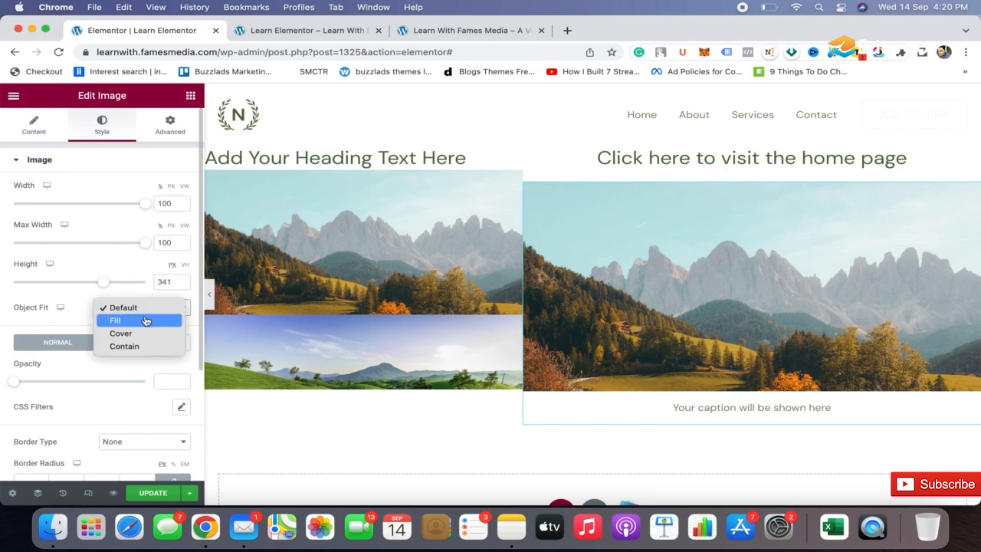
click(148, 323)
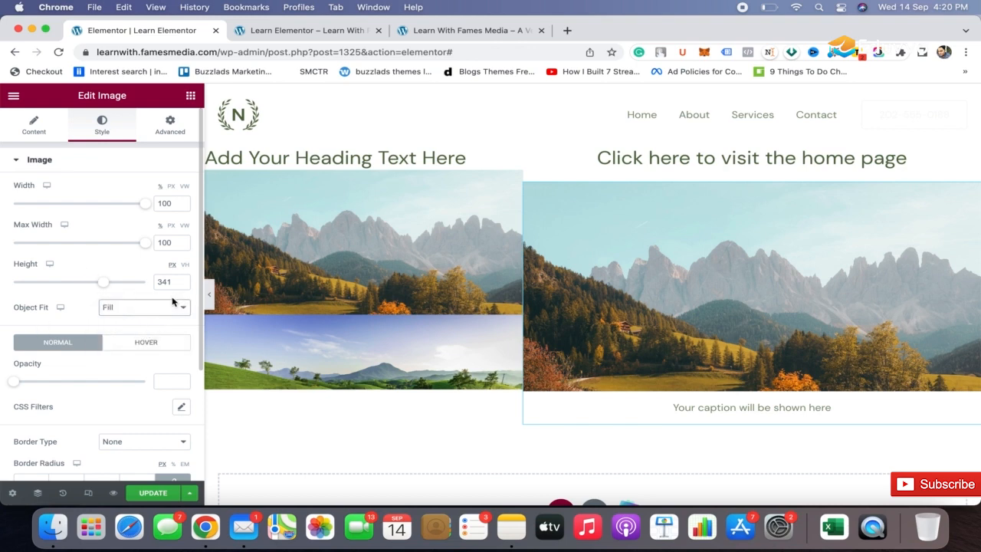
click(171, 309)
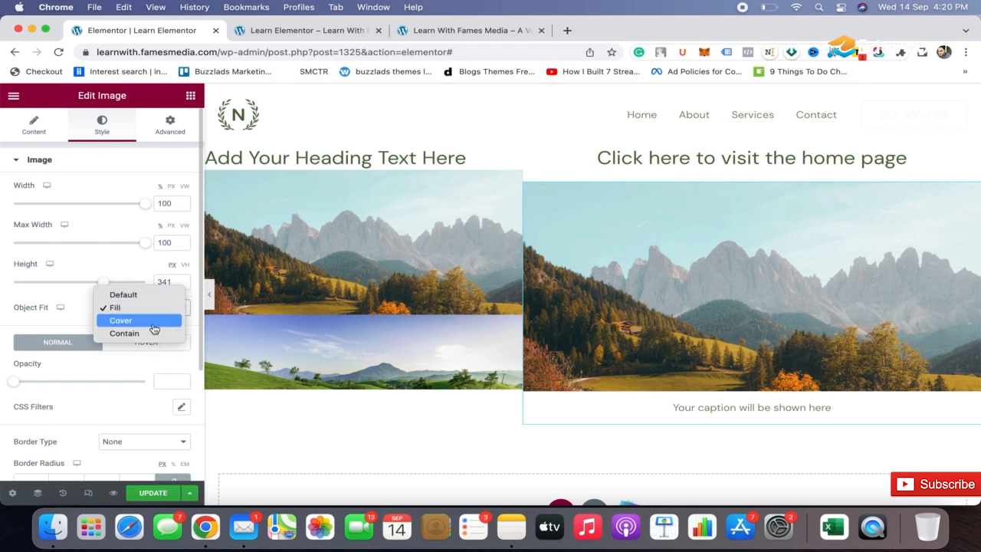
click(151, 322)
drag(145, 204, 68, 204)
Step: Try Fill again on the narrowed image and set its object fit to Contain
click(163, 310)
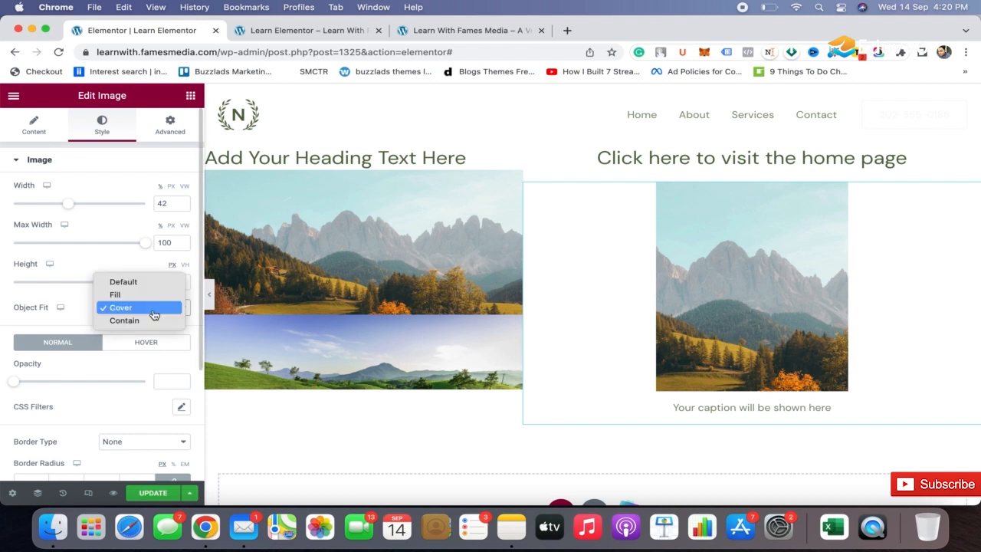
click(137, 298)
click(171, 310)
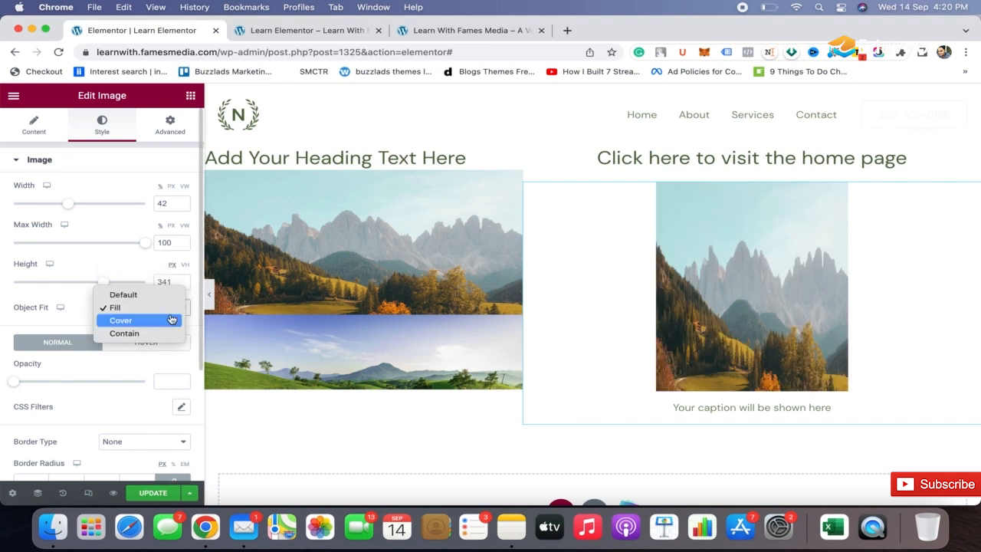
click(160, 338)
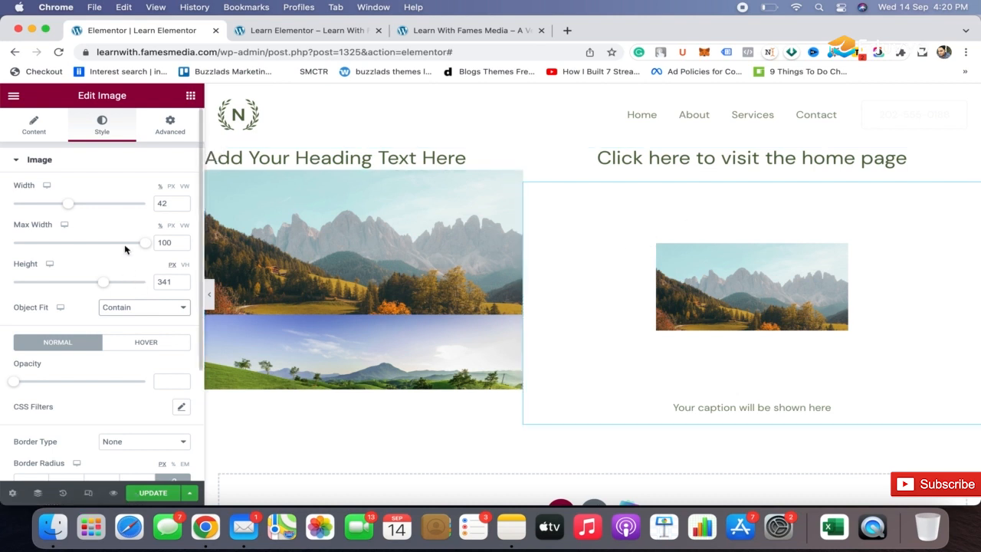
Step: Try the Cover object fit on the second column's image and set its object fit to Fill
click(143, 309)
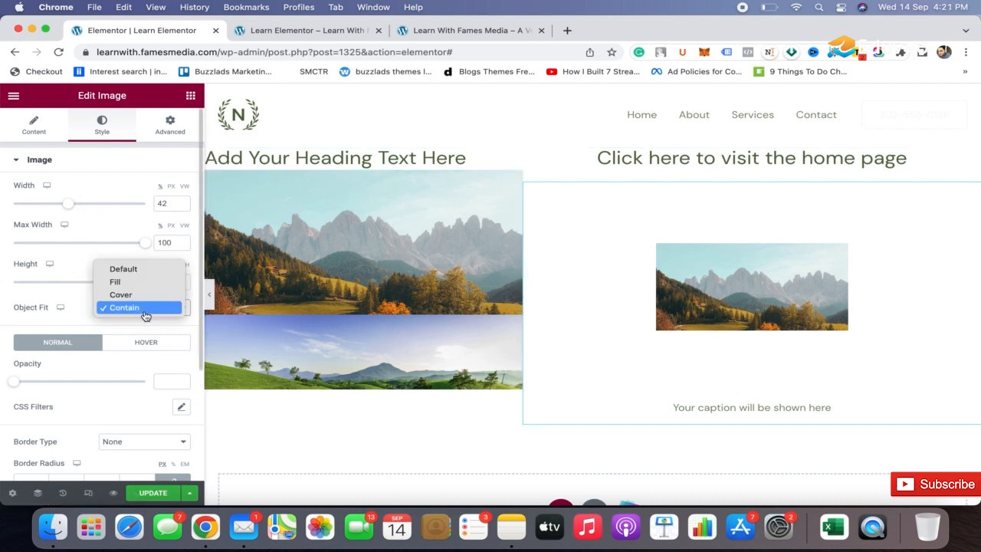
click(135, 295)
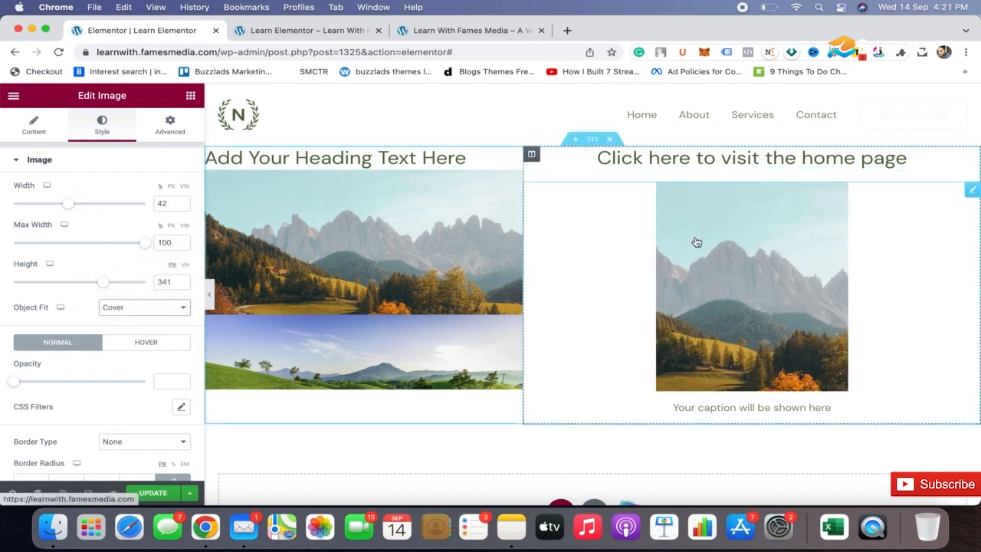
click(146, 307)
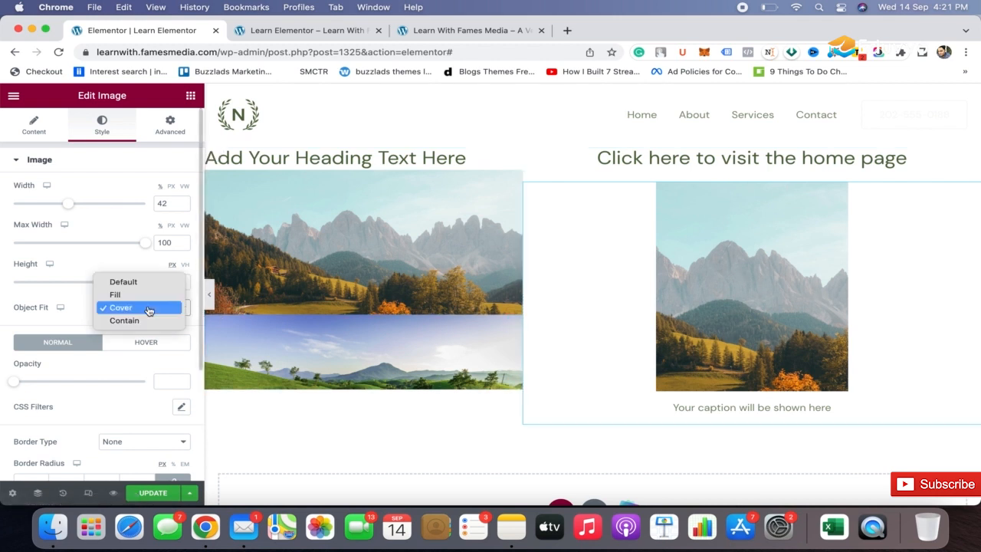
click(142, 296)
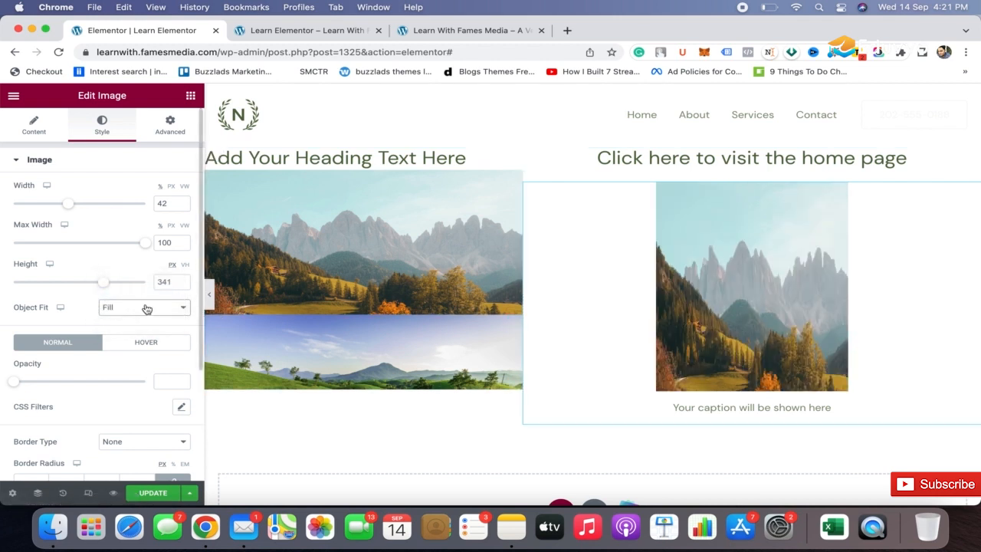
click(144, 307)
click(139, 307)
Step: Set the second column image's width to 100%, its height to 338 px and its opacity to 0.17
drag(67, 204, 181, 198)
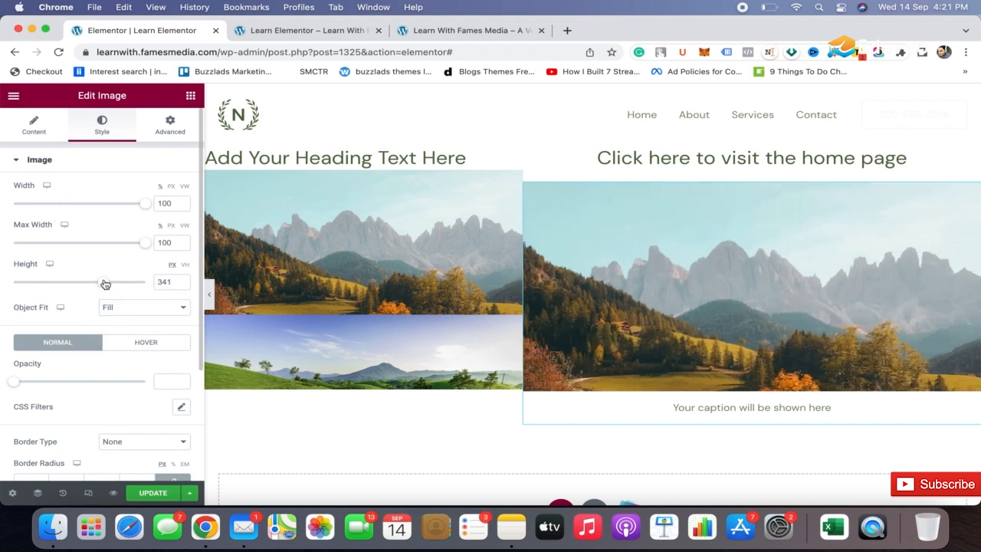
mouse_move(105, 283)
mouse_down()
mouse_move(114, 282)
mouse_move(104, 284)
mouse_up()
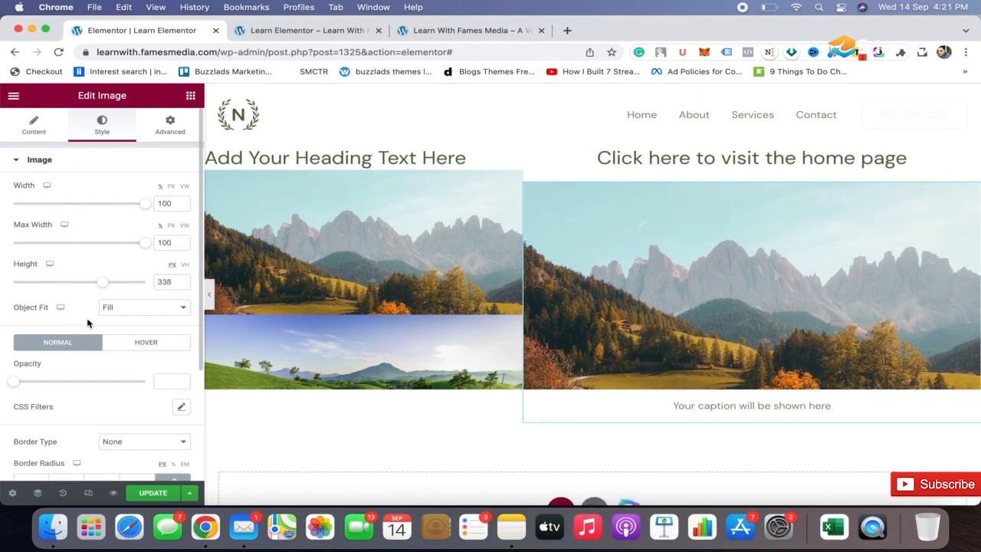
scroll(87, 322, down, 3)
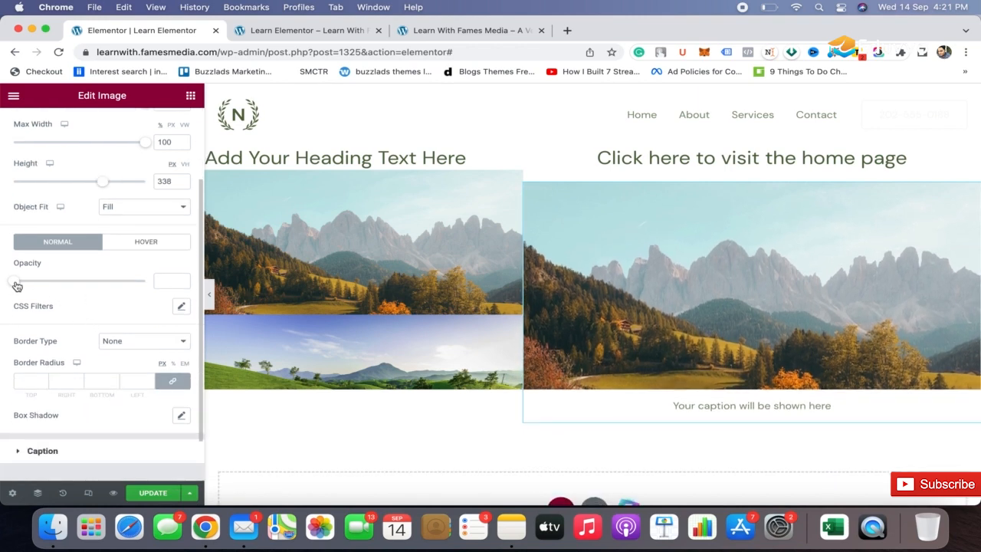
mouse_move(17, 286)
mouse_down()
mouse_move(79, 287)
mouse_move(26, 286)
mouse_up()
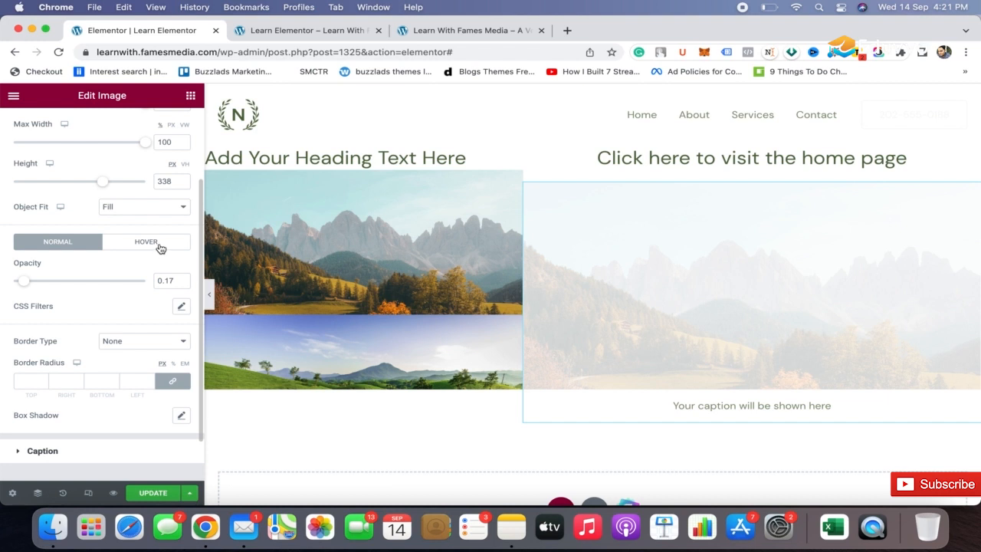
Step: Add a solid #000000 border with a width of 10 to the second column's image and set the image's opacity to 1
scroll(99, 345, down, 2)
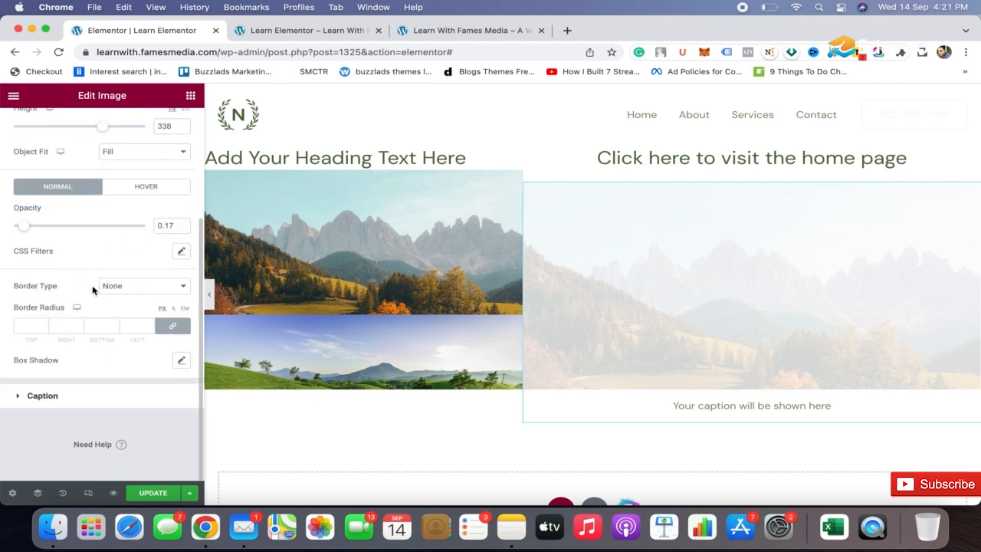
click(170, 288)
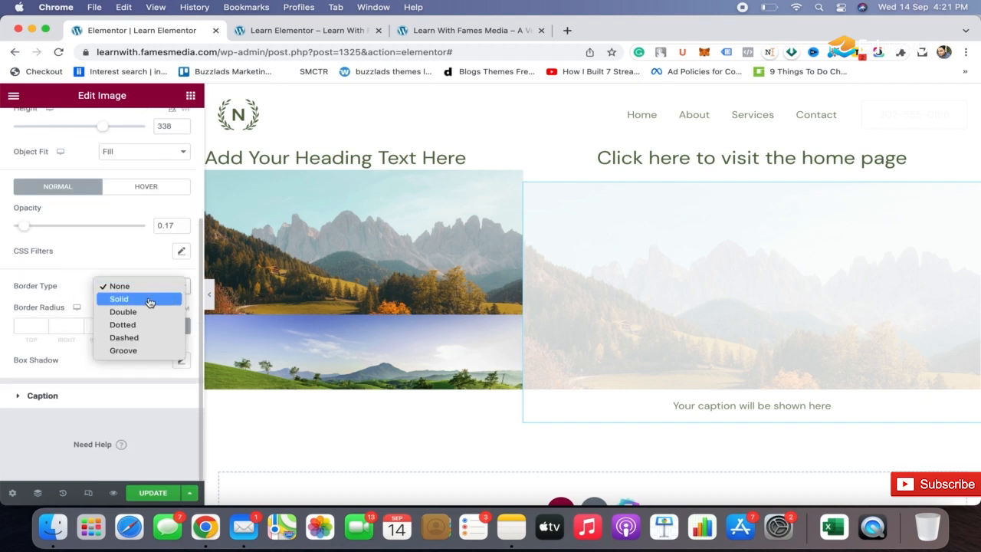
click(150, 300)
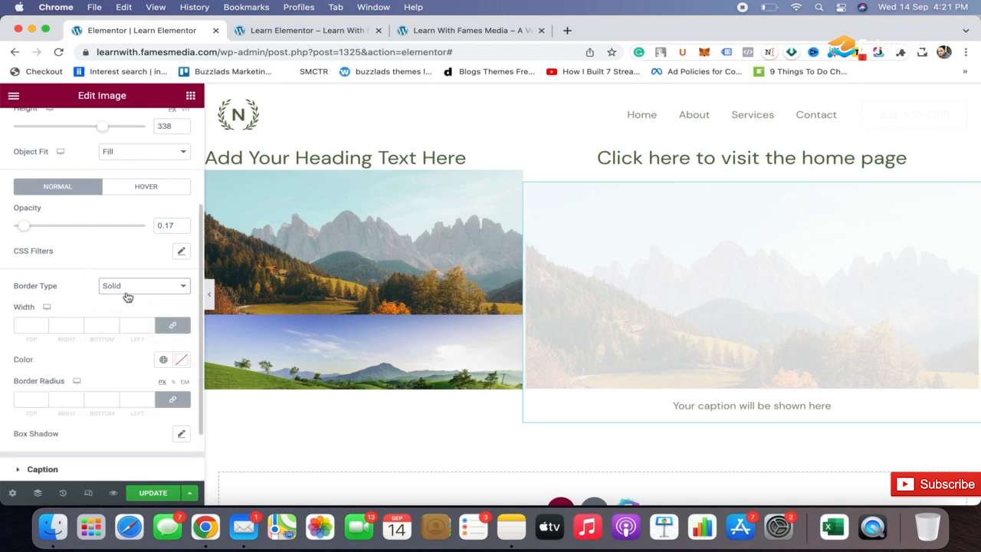
click(29, 327)
text(10)
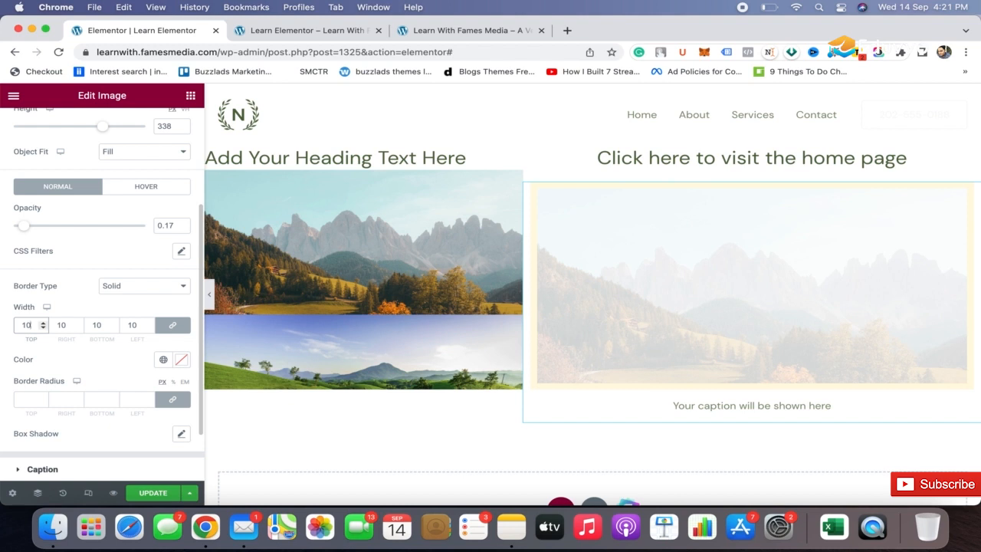
click(181, 359)
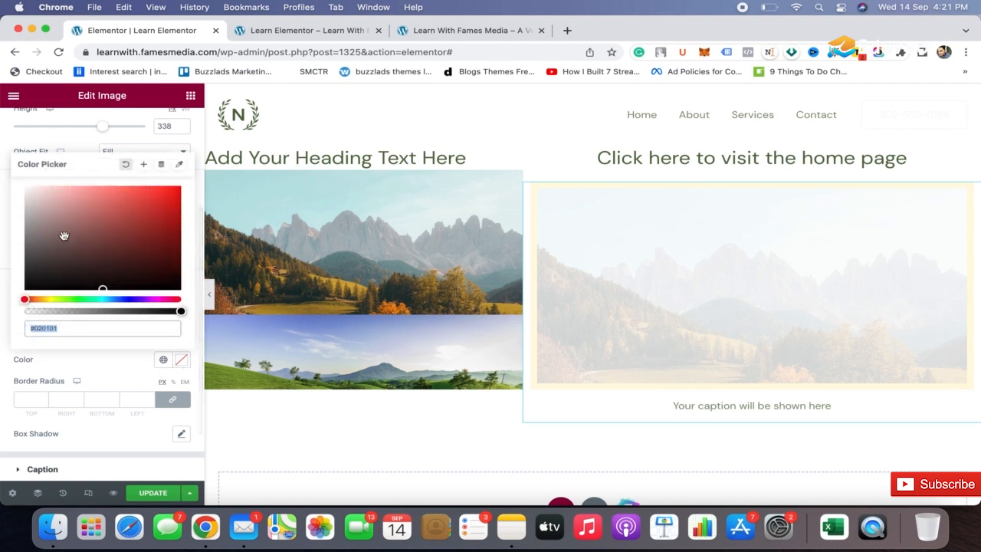
click(56, 245)
drag(45, 260, 18, 309)
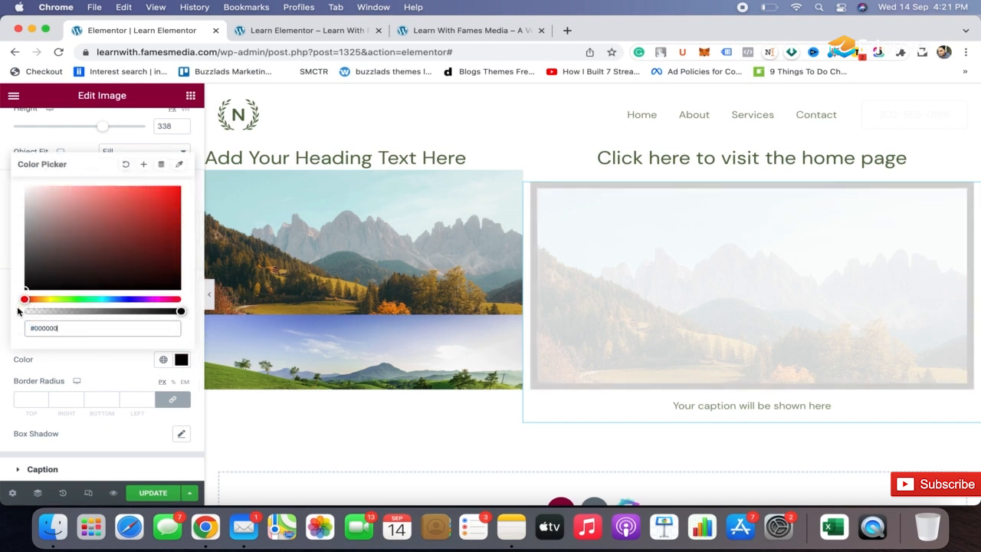
click(95, 363)
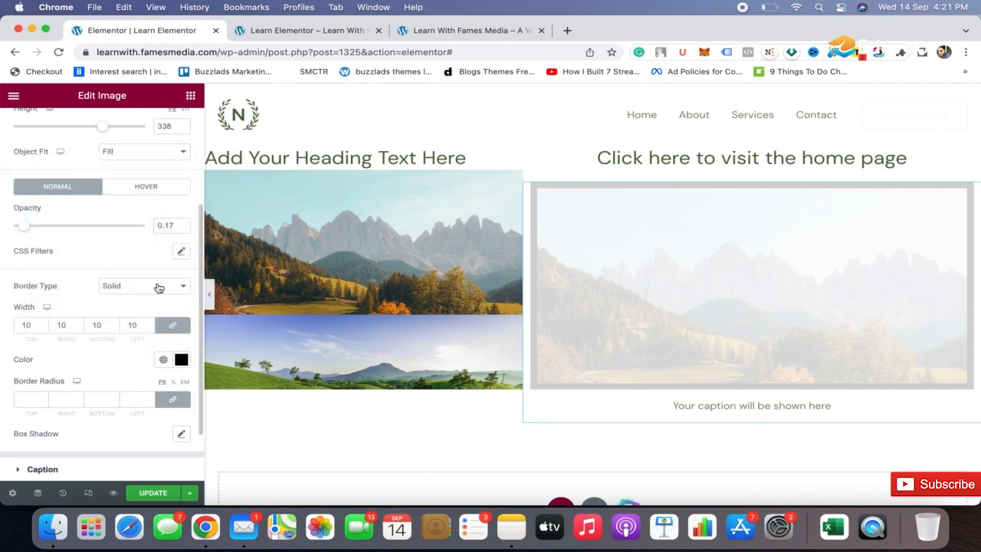
scroll(158, 286, up, 2)
drag(25, 293, 197, 299)
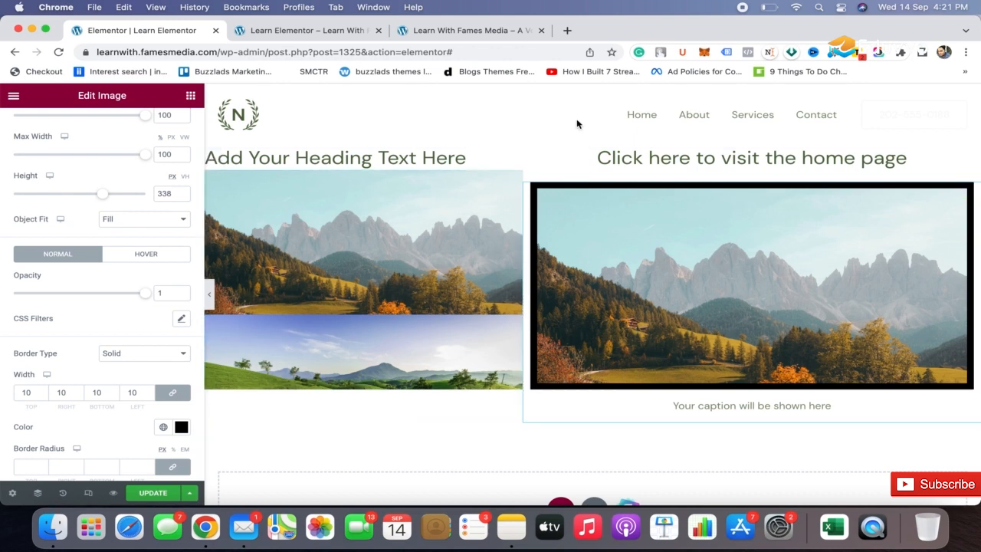
Step: Try the Double and Dotted border types on the second column's image and set its border type to Groove
scroll(116, 309, down, 4)
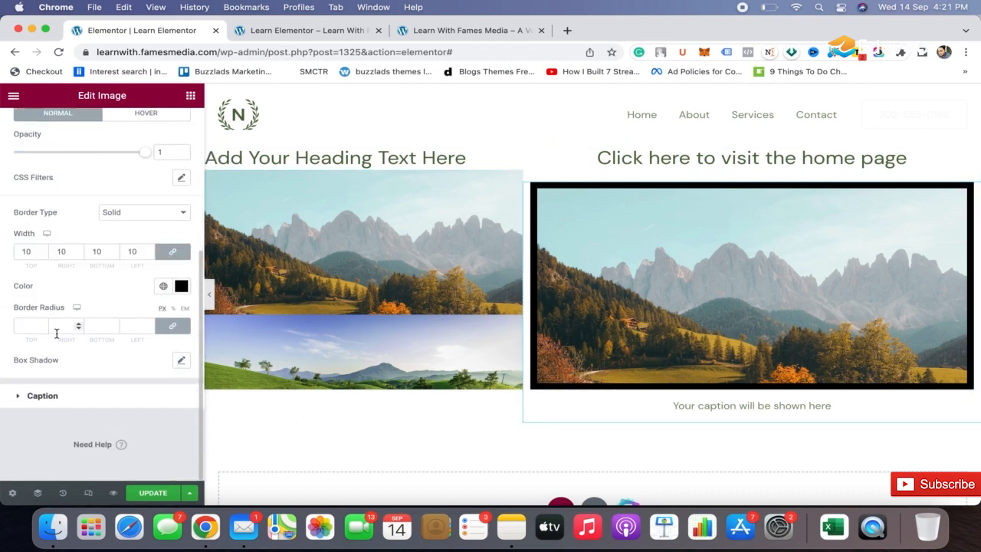
click(151, 214)
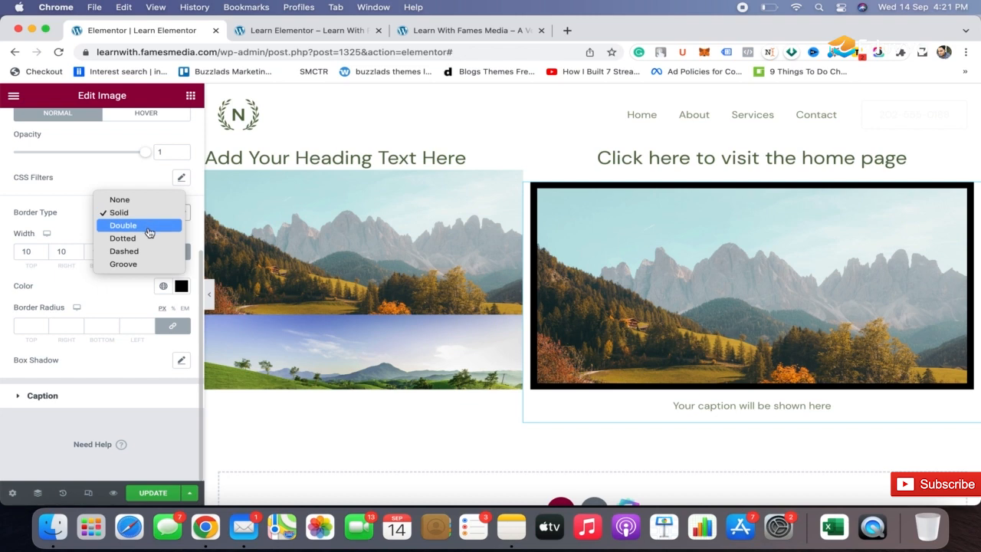
click(148, 229)
click(161, 219)
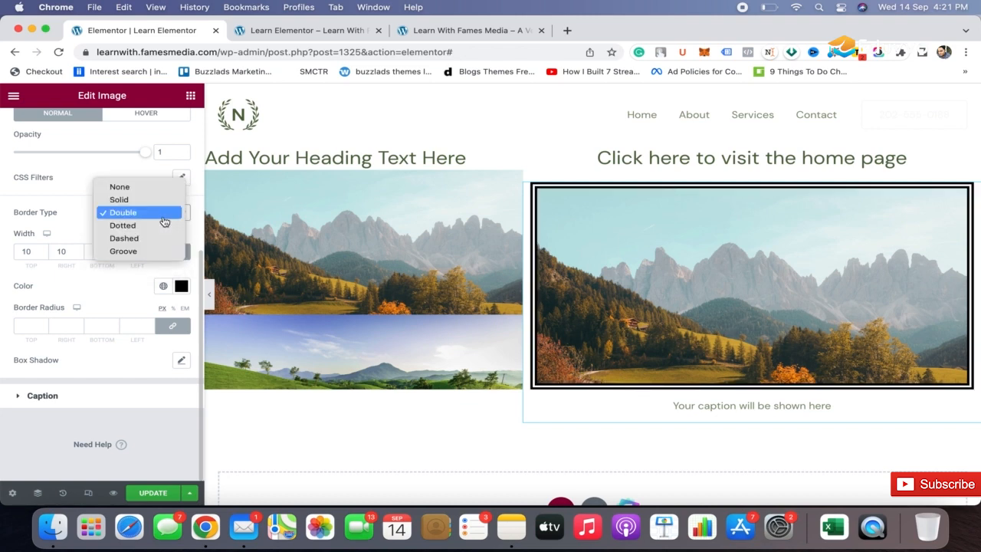
click(153, 232)
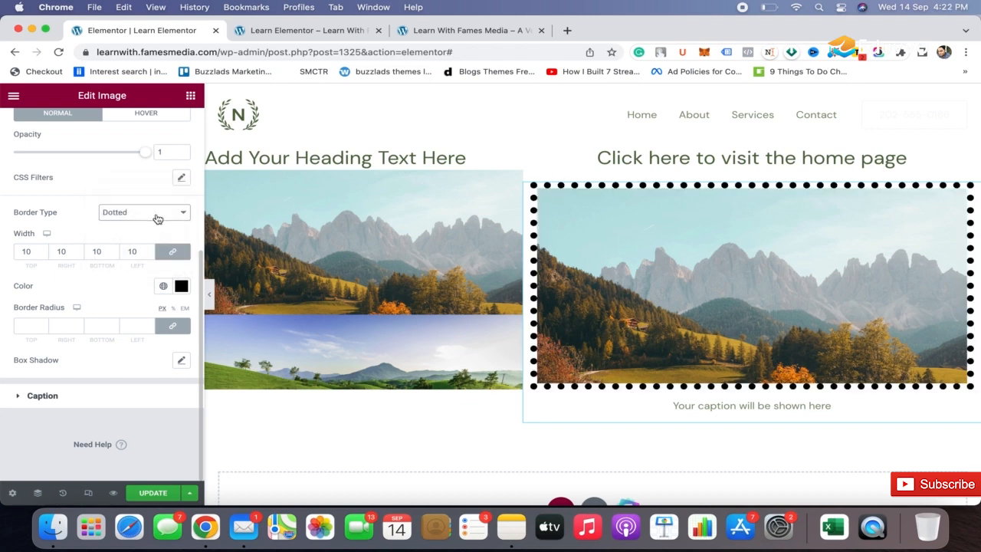
click(153, 218)
click(151, 238)
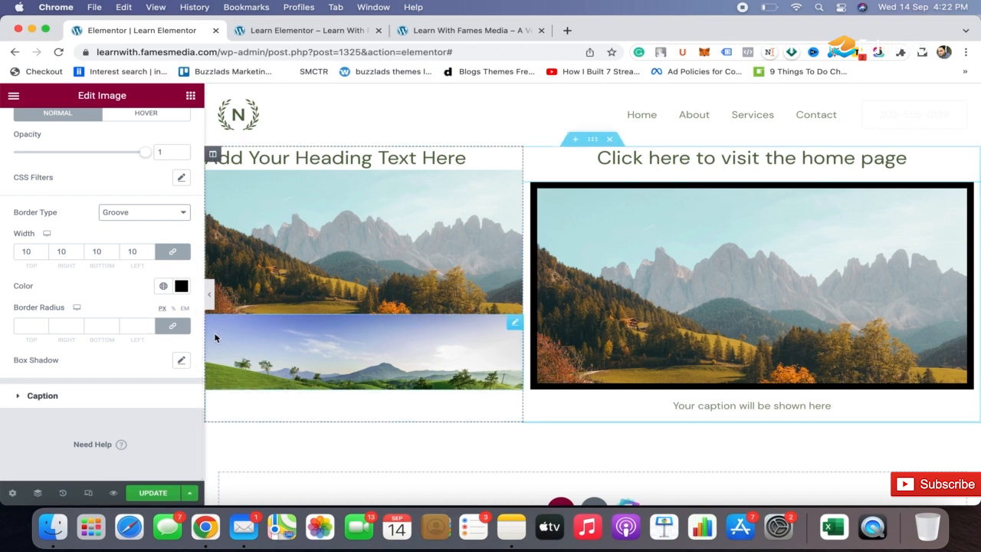
Step: Reduce the second column image's width to 70% and give it a box shadow with a blur of 36
scroll(120, 252, up, 5)
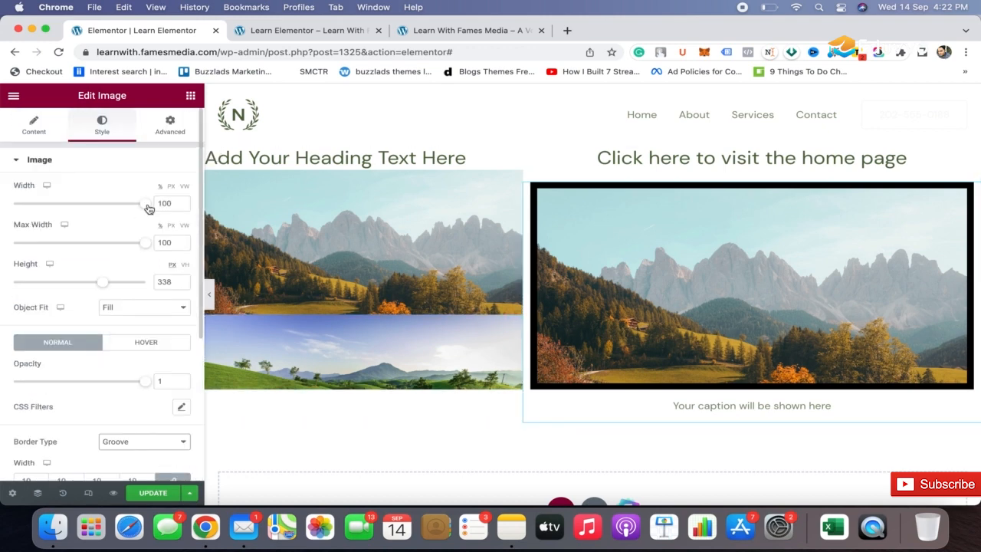
drag(146, 204, 107, 209)
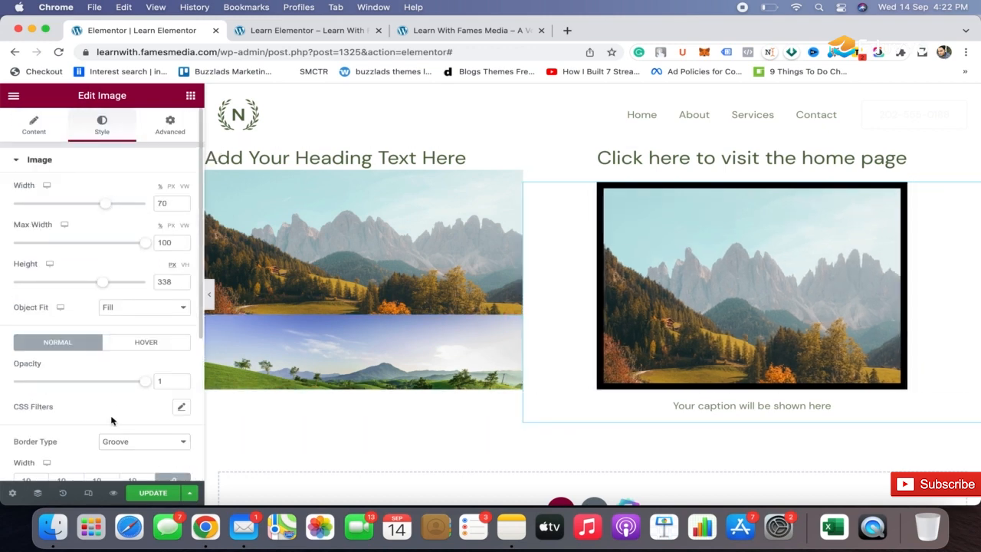
scroll(114, 422, down, 5)
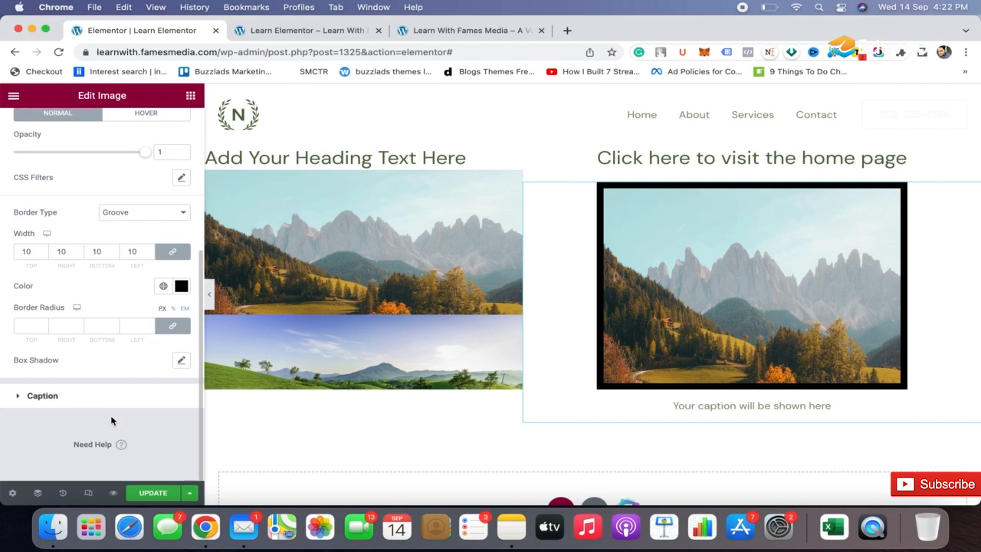
click(181, 362)
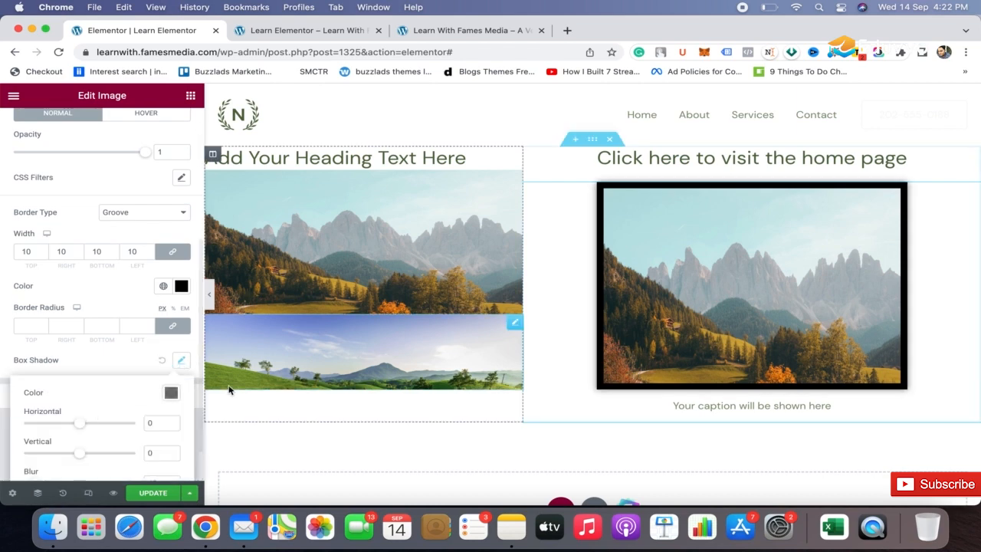
scroll(588, 216, up, 2)
scroll(589, 216, up, 3)
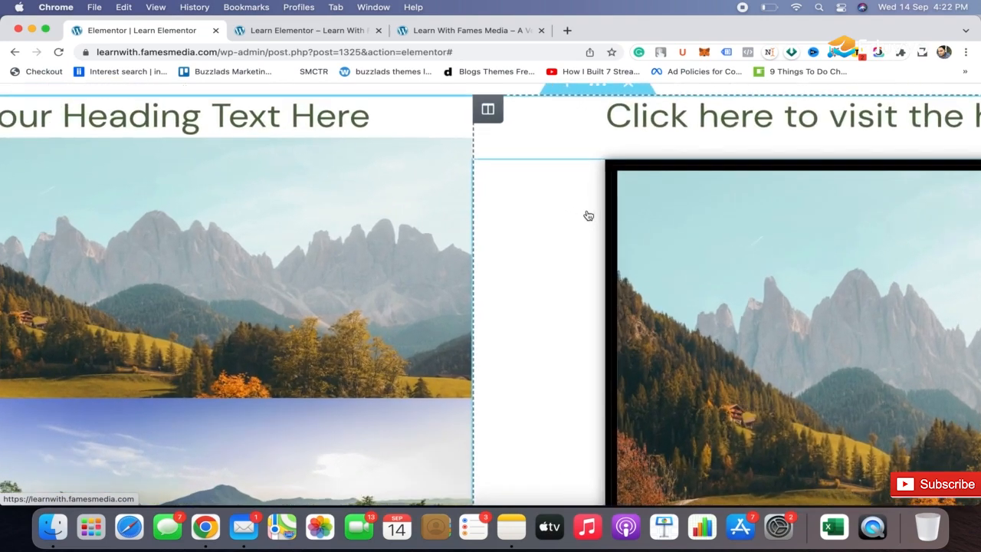
scroll(587, 203, down, 5)
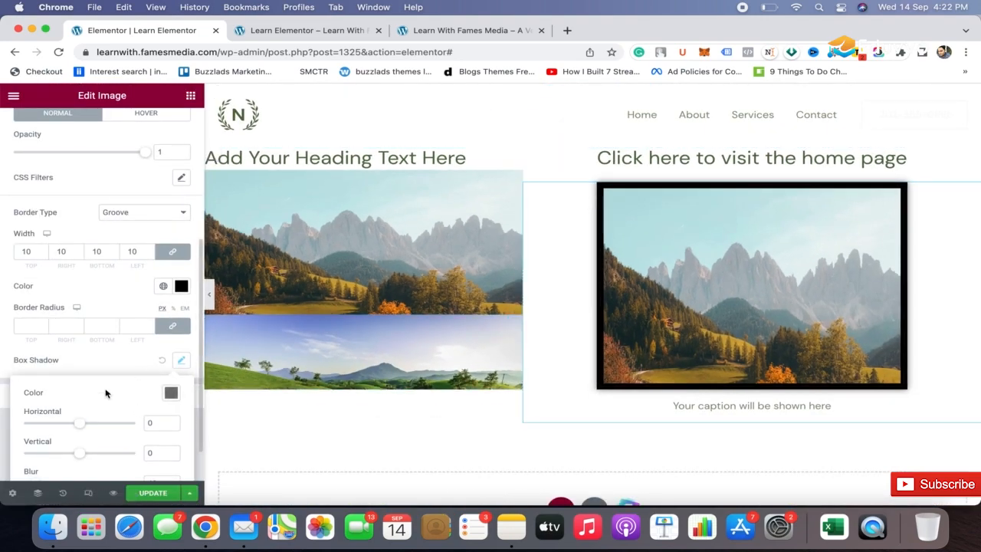
scroll(105, 390, down, 2)
drag(34, 436, 64, 433)
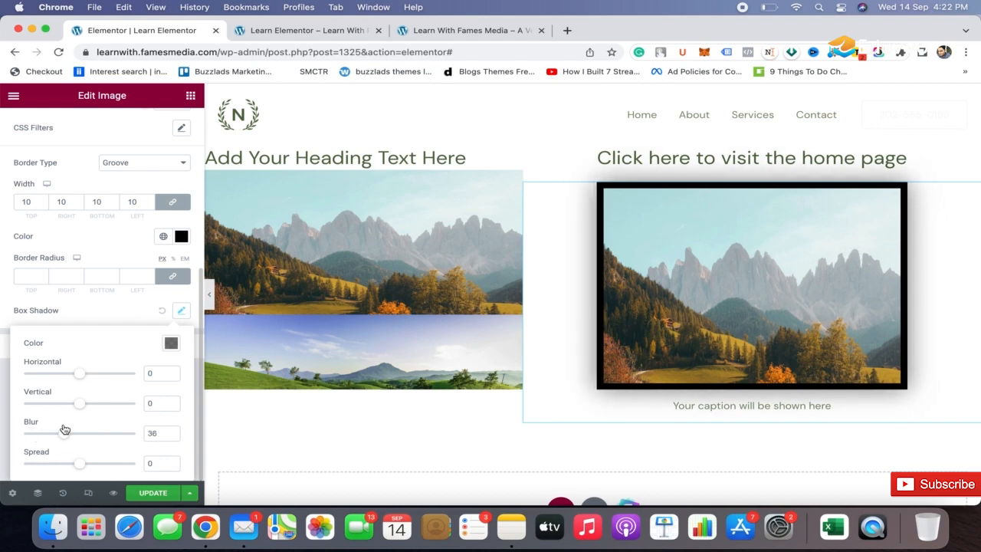
Step: Set the image's box shadow color to red, rgba(255, 22, 22, 0.98)
click(171, 344)
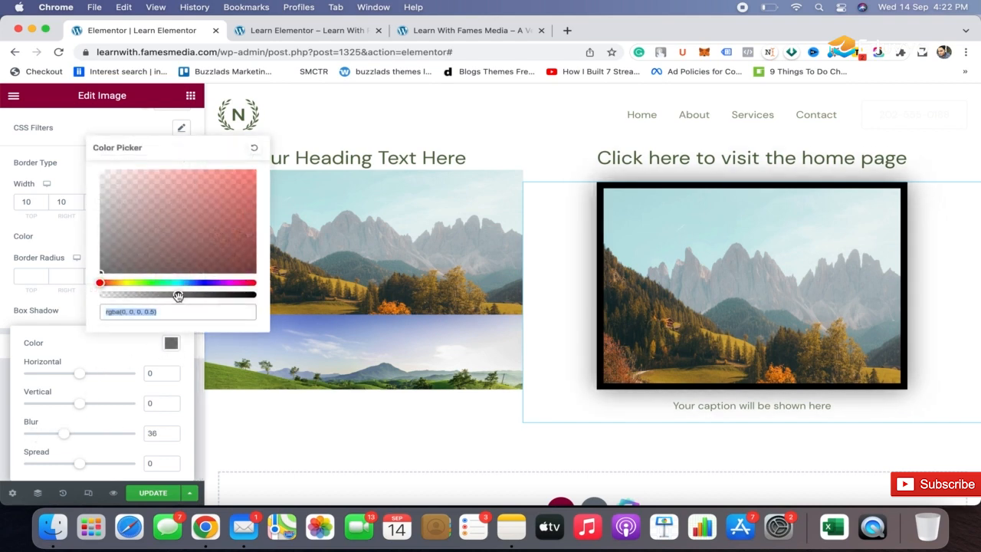
drag(178, 294, 254, 295)
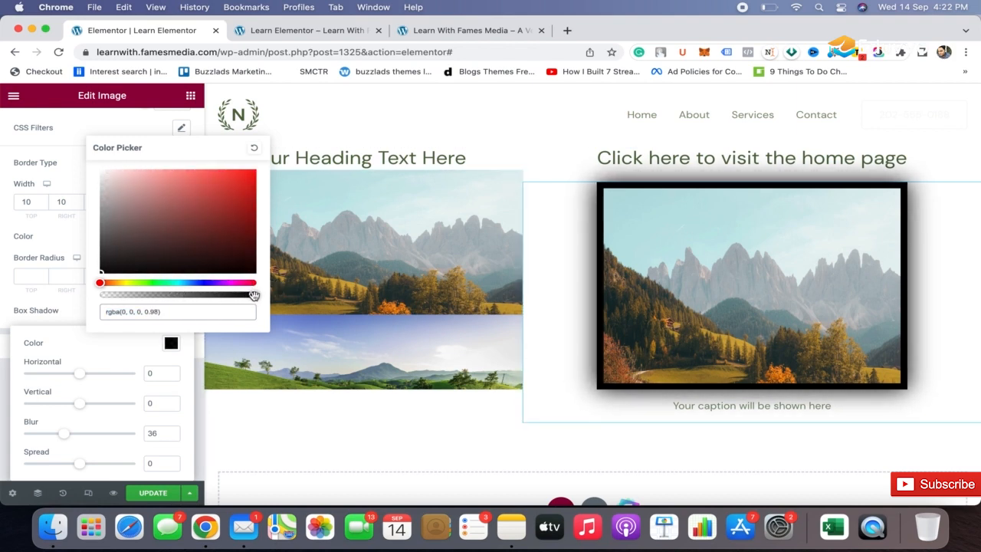
drag(234, 231, 243, 170)
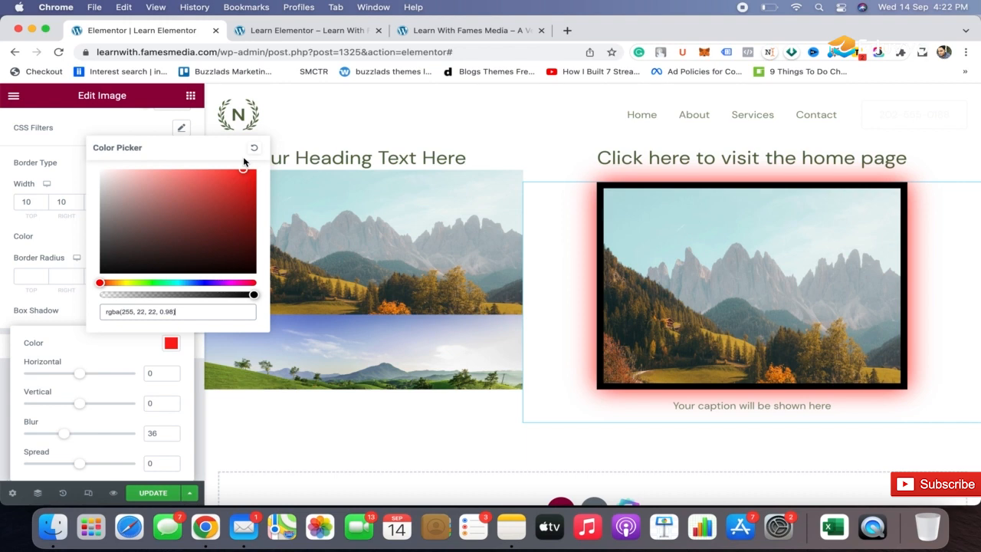
click(55, 266)
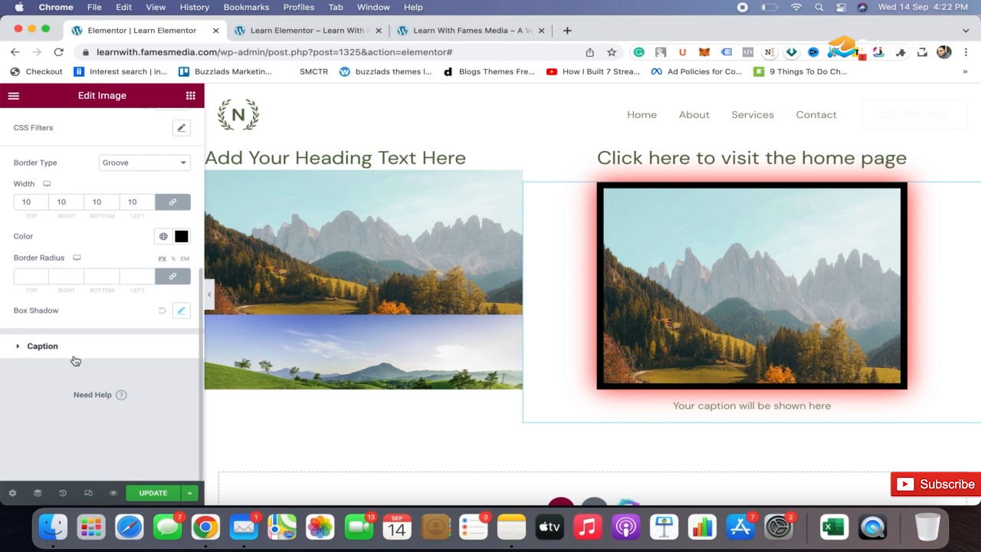
Step: Unlink the second column image's padding values and set its top, right, bottom and left padding to 40 px individually
scroll(120, 314, up, 5)
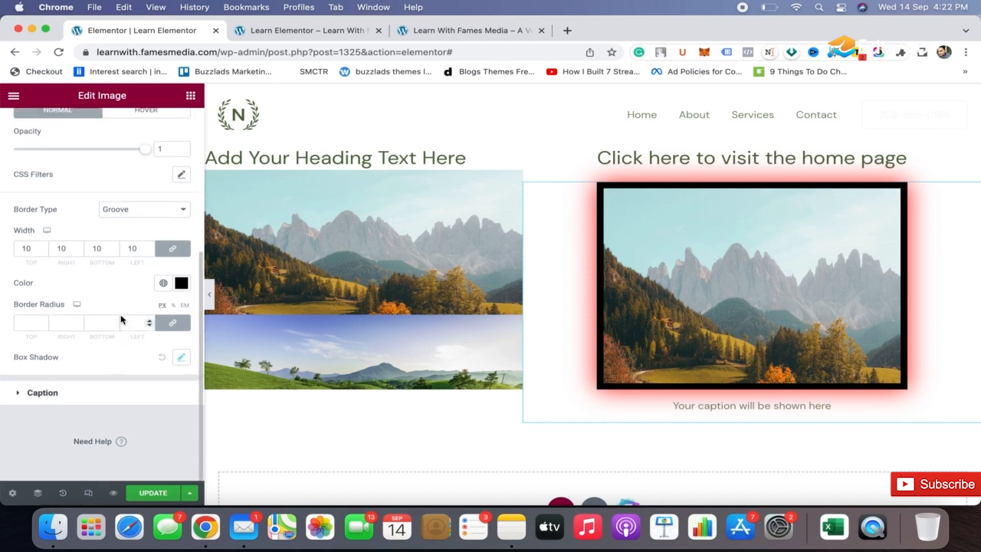
scroll(120, 321, up, 3)
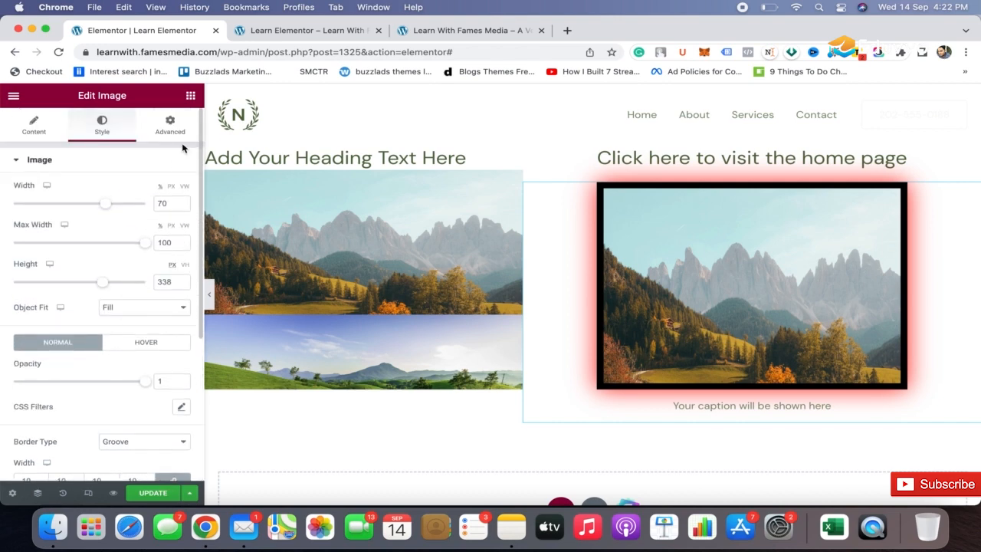
click(169, 126)
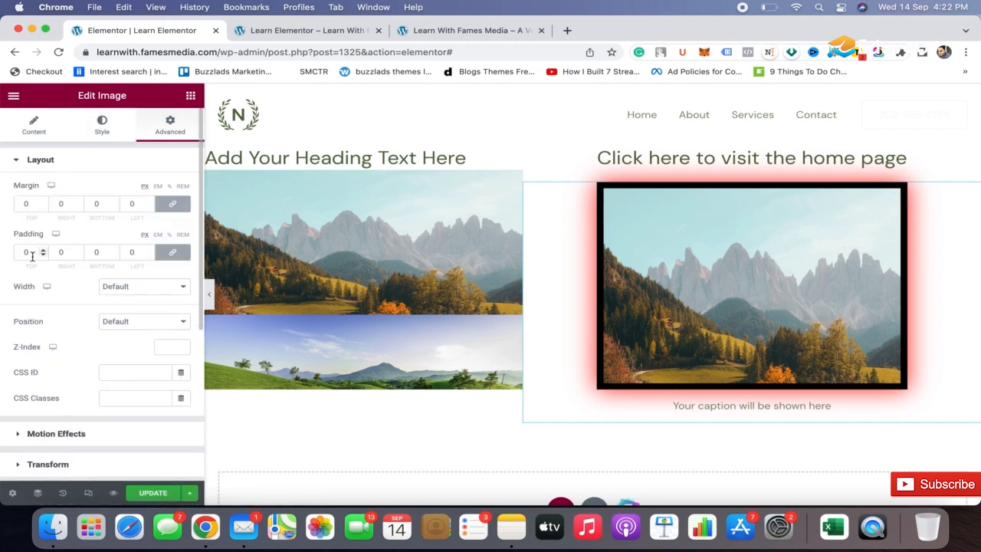
click(172, 252)
click(21, 256)
text(4)
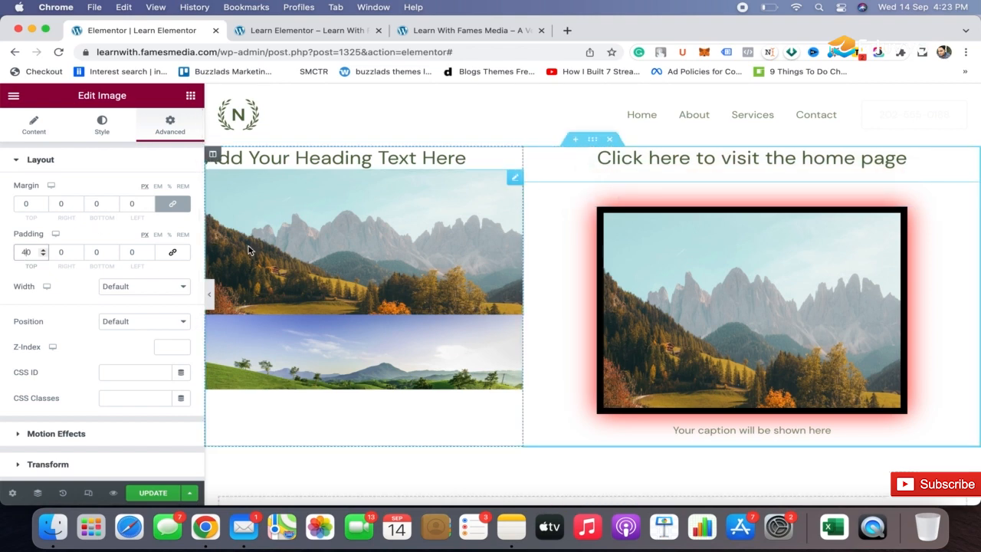
click(57, 252)
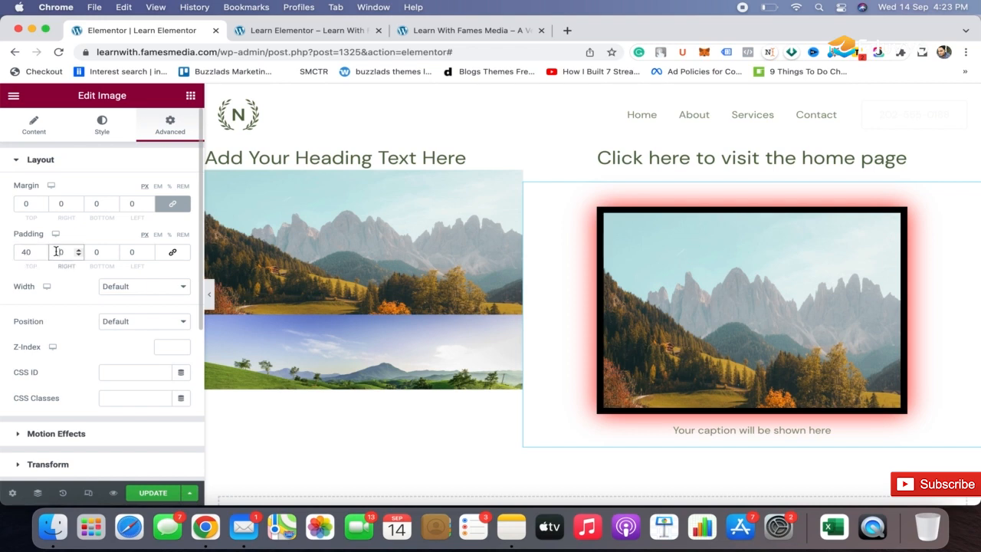
text(4)
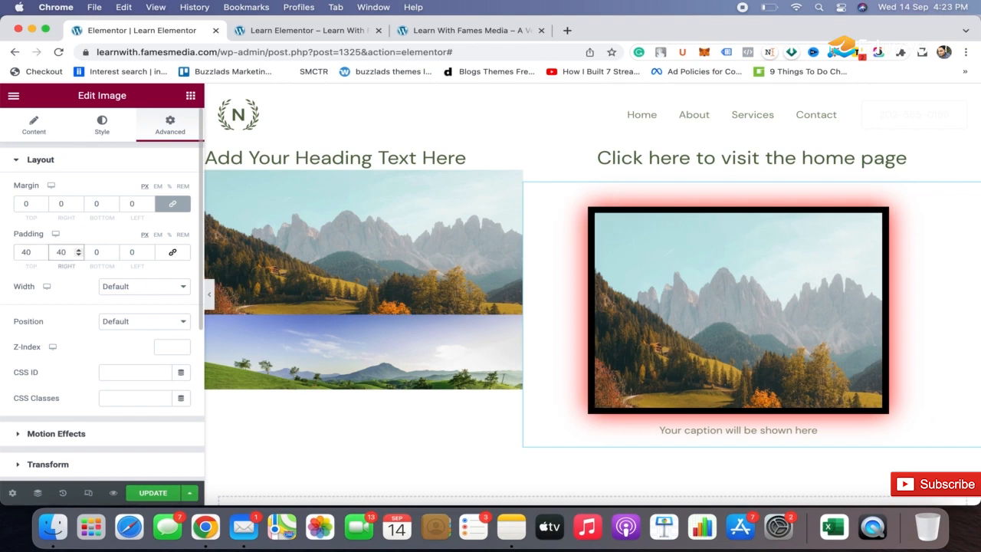
click(95, 251)
text(40)
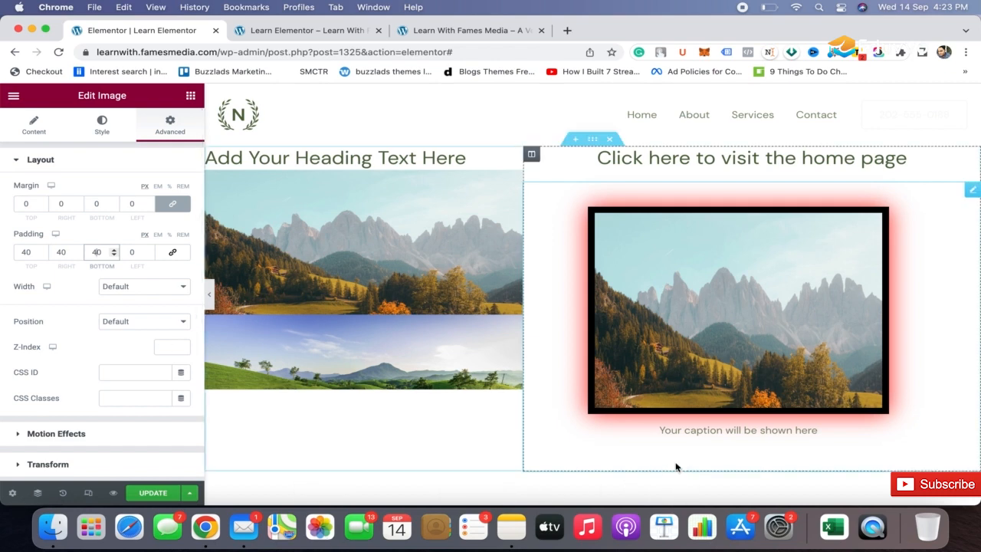
click(130, 253)
text(40)
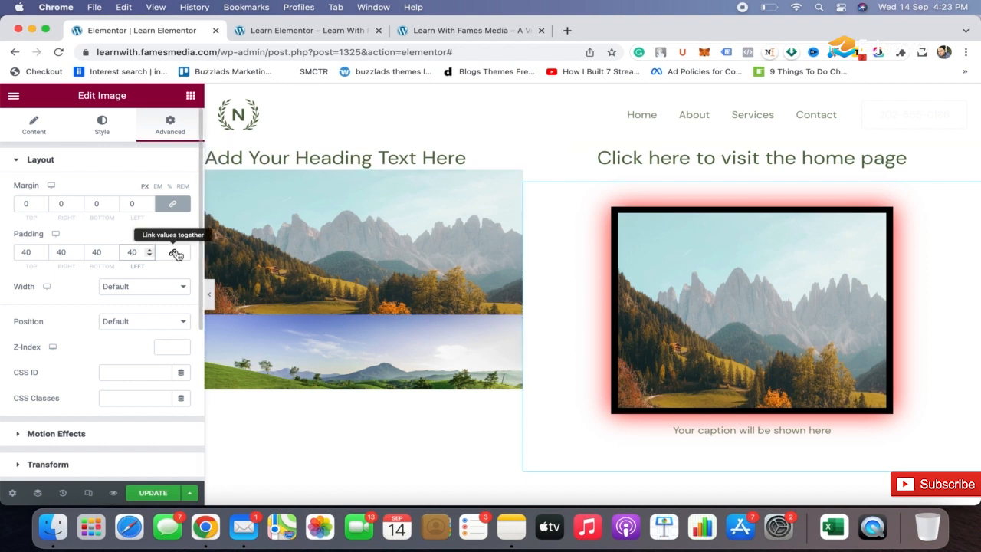
Step: Link the image's padding values together, try raising them to 55 px, and set the padding on all sides to 10 px
key(BackSpace)
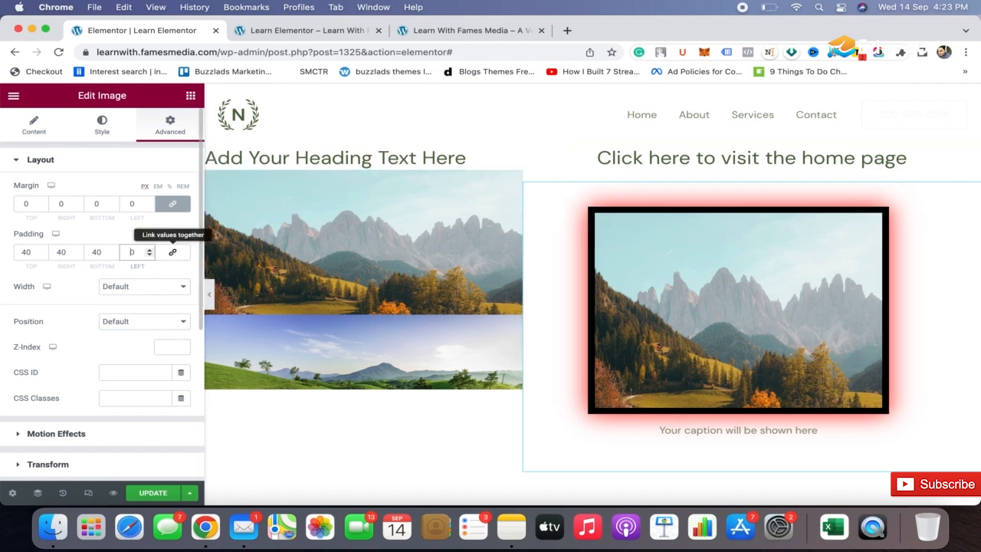
click(164, 256)
click(164, 257)
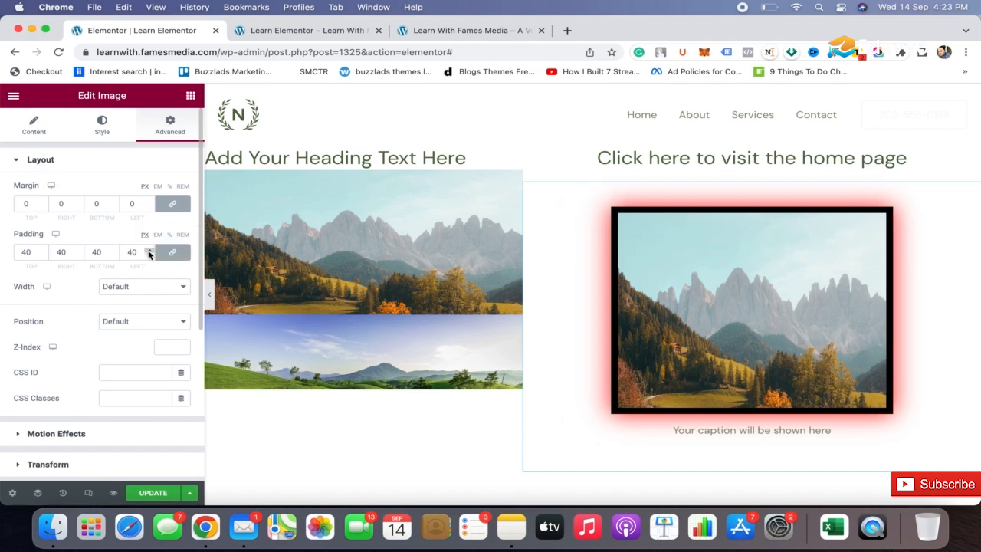
click(148, 251)
click(147, 251)
click(148, 251)
click(148, 250)
click(148, 250)
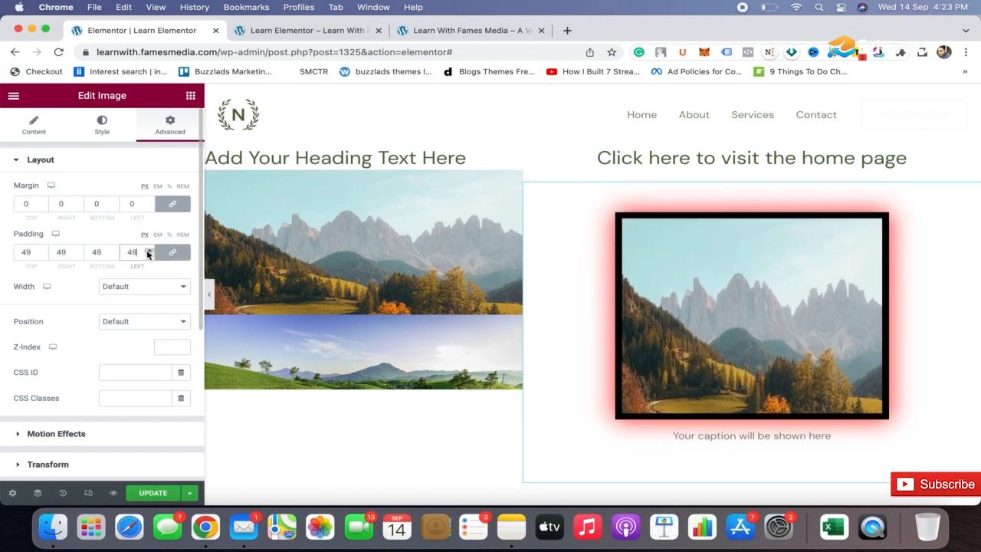
click(148, 250)
click(148, 251)
click(148, 250)
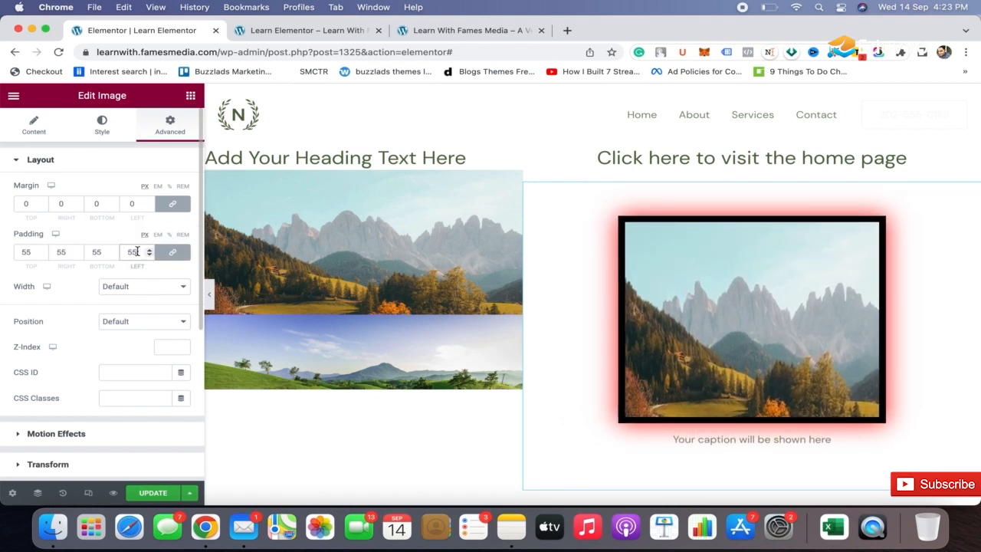
text(10)
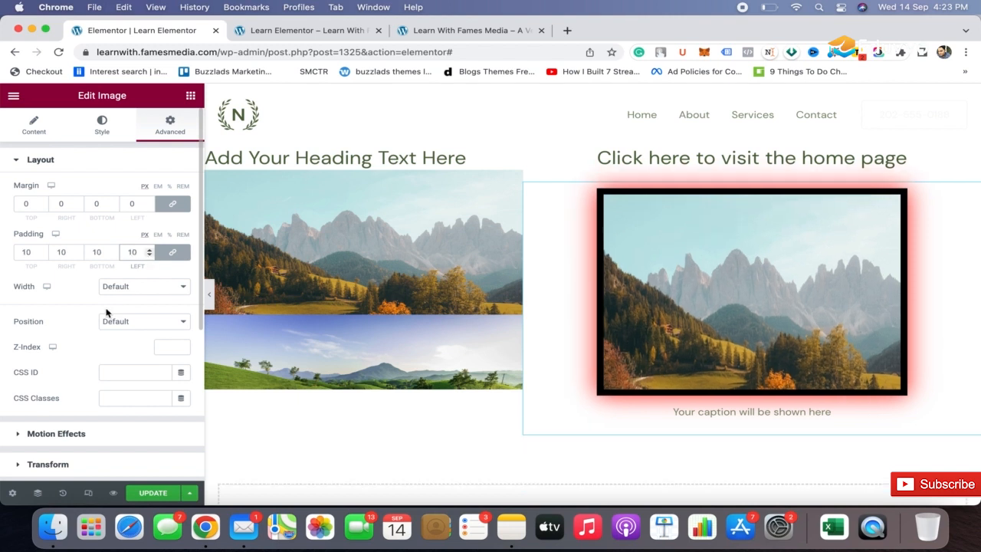
Step: Try the Full Width (100%) option for the image's layout width and set it back to Default
click(160, 287)
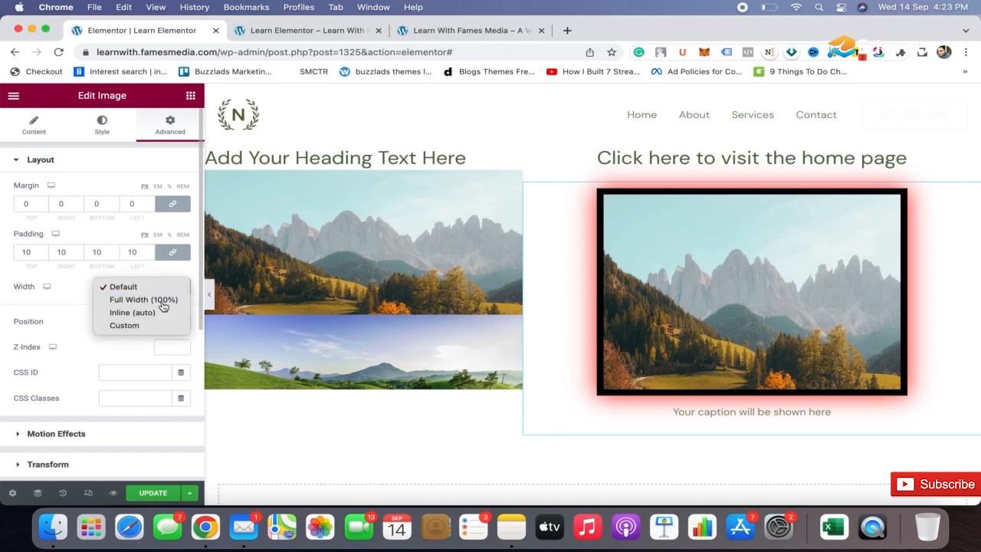
click(164, 300)
click(167, 289)
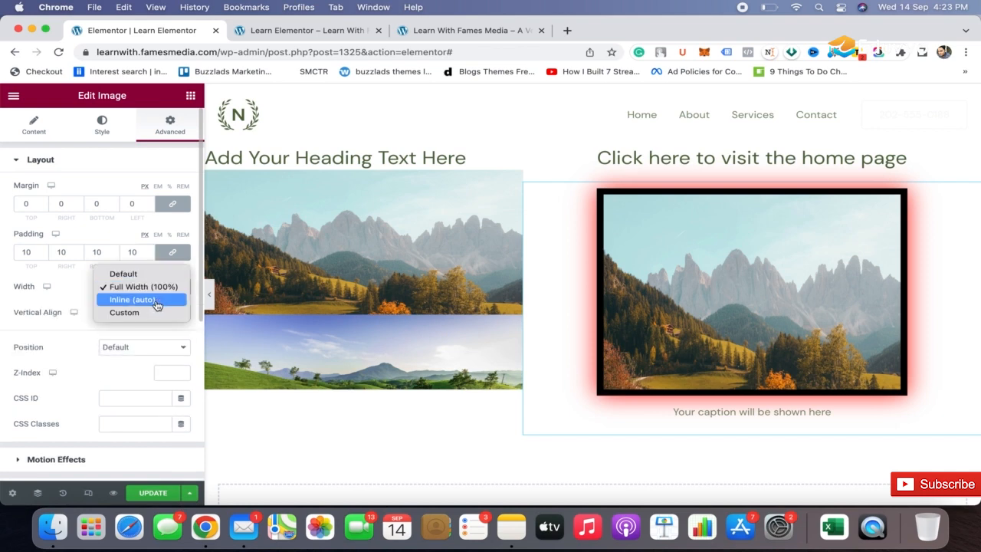
click(148, 275)
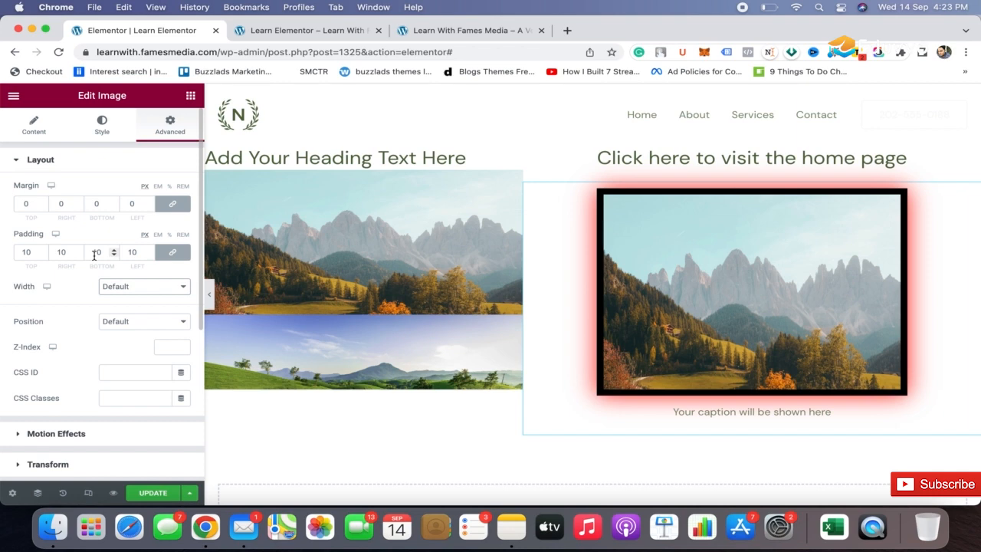
Step: Examine the image's position options, the remaining advanced settings, and its style and content settings
scroll(94, 255, down, 3)
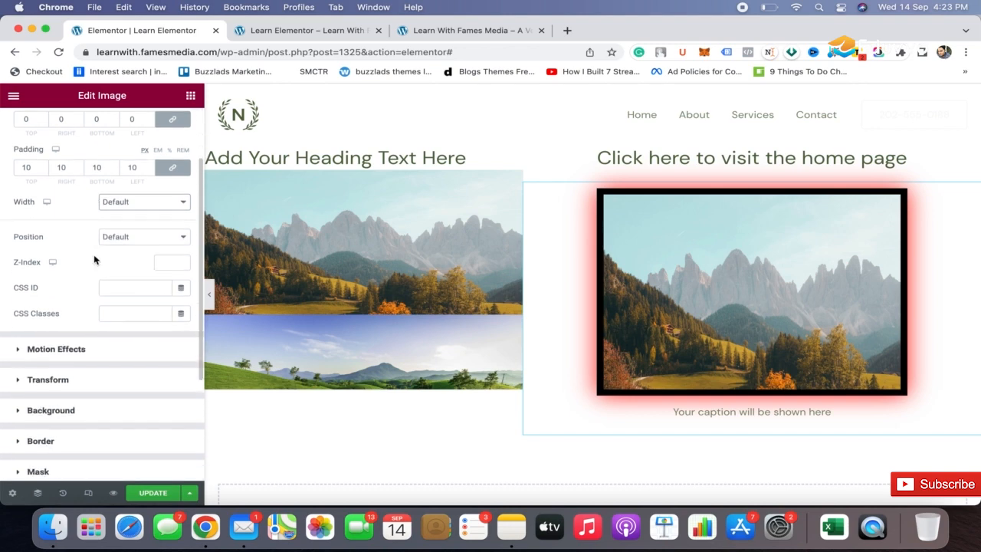
click(156, 236)
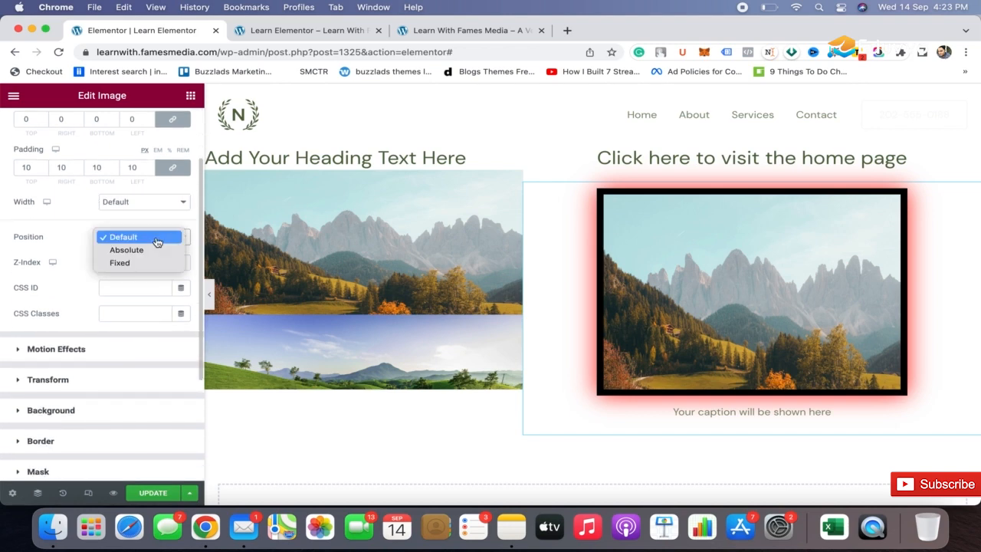
click(72, 238)
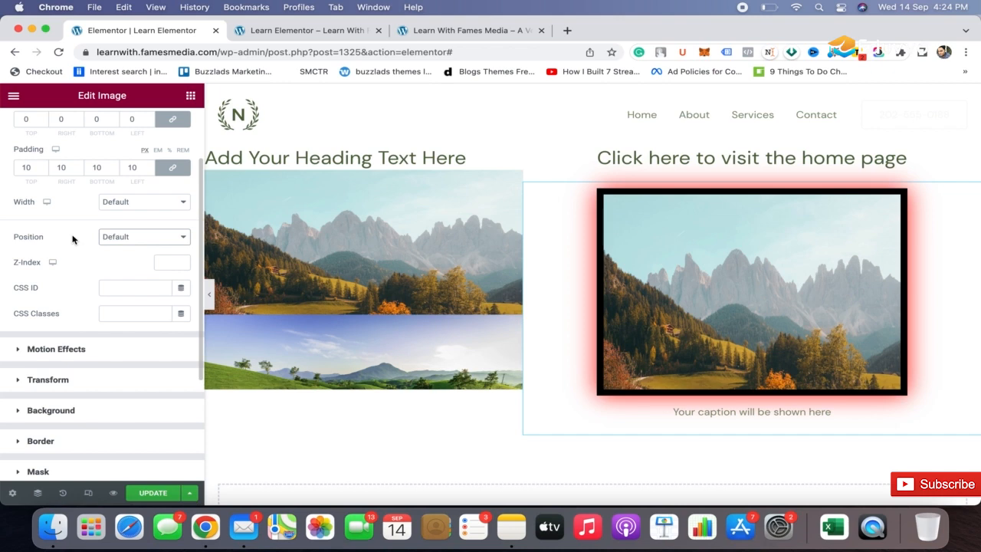
scroll(72, 239, down, 4)
scroll(72, 245, up, 5)
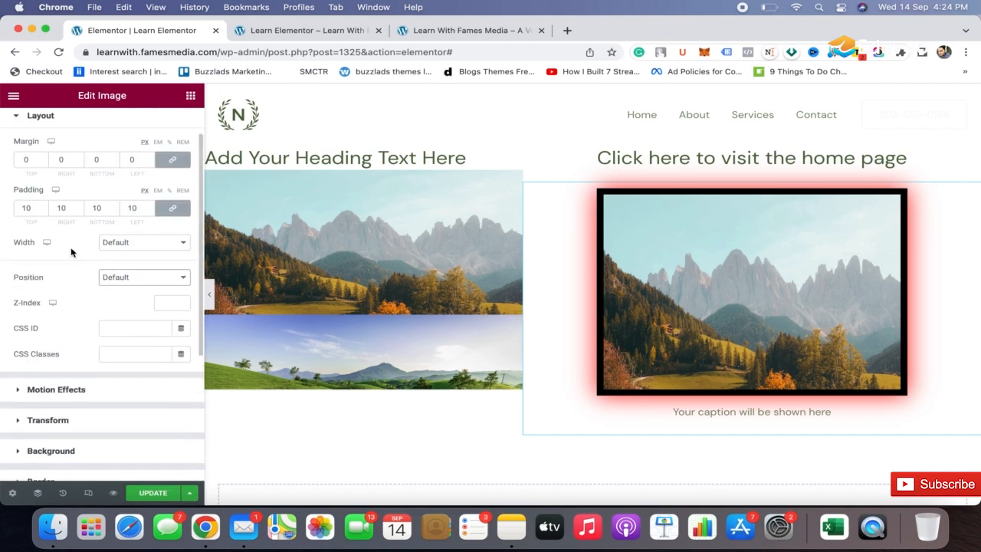
scroll(72, 252, down, 3)
scroll(71, 253, down, 1)
scroll(73, 253, up, 4)
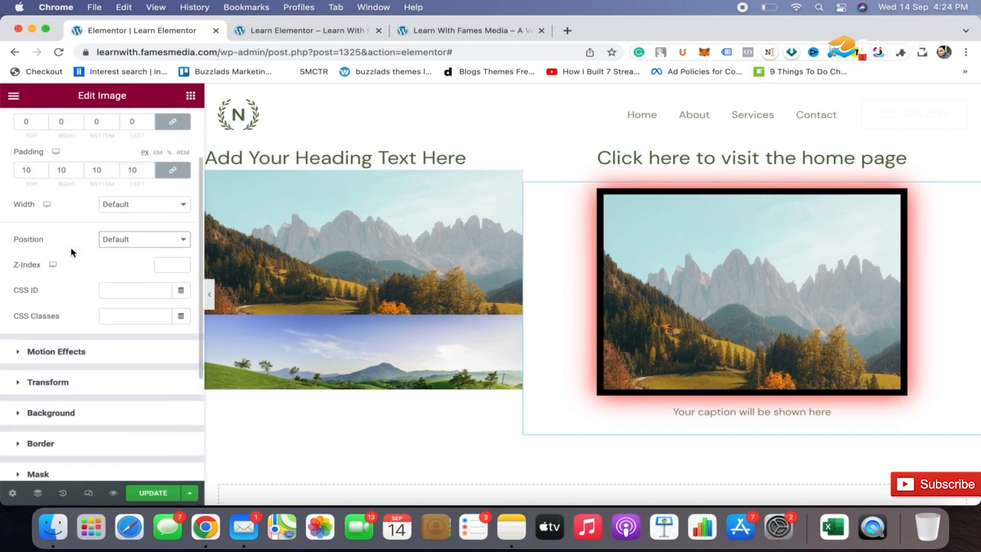
click(103, 134)
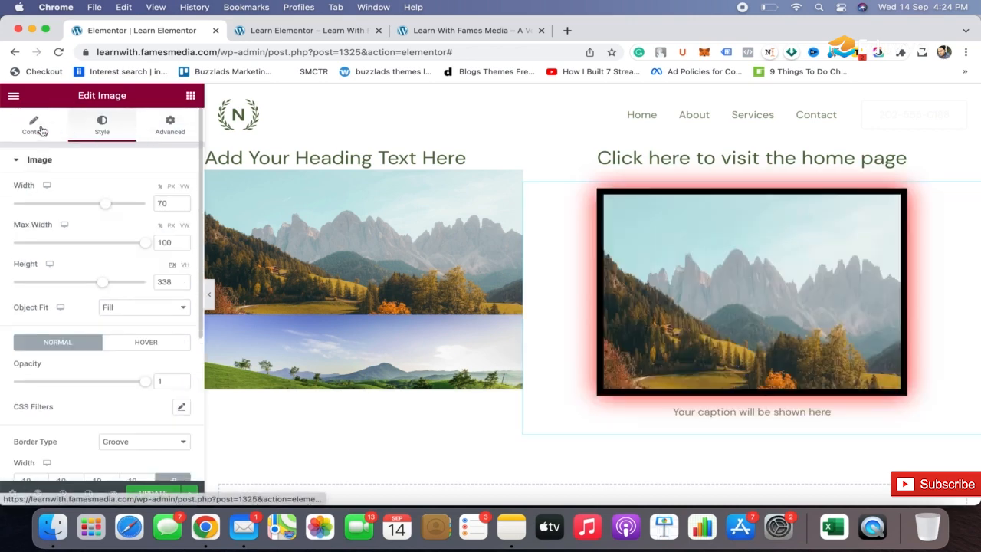
click(38, 128)
scroll(86, 362, down, 1)
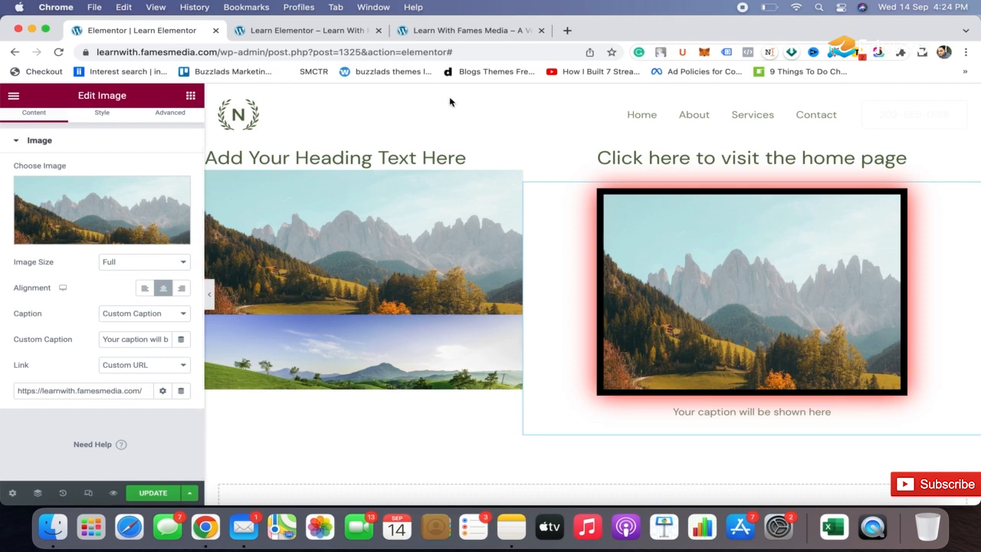
scroll(102, 214, up, 1)
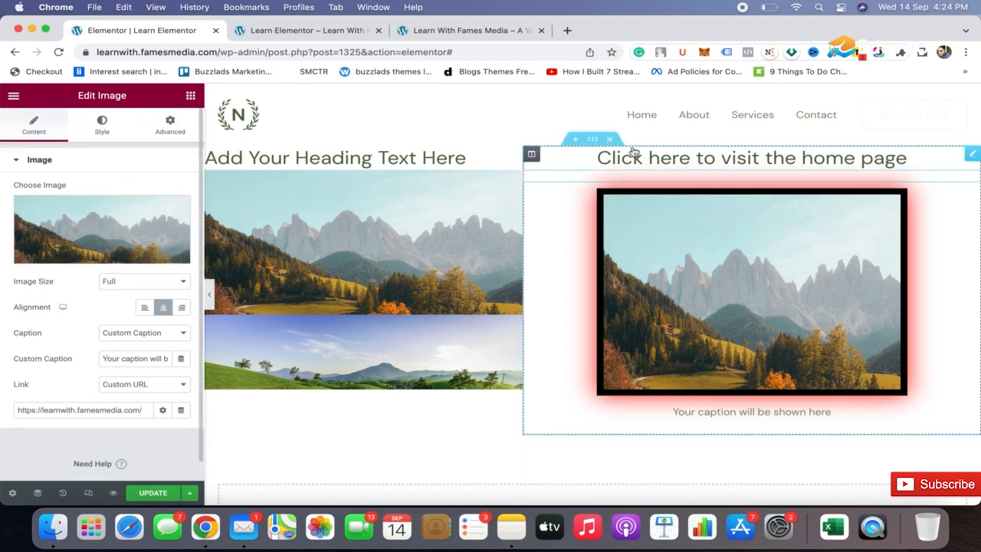